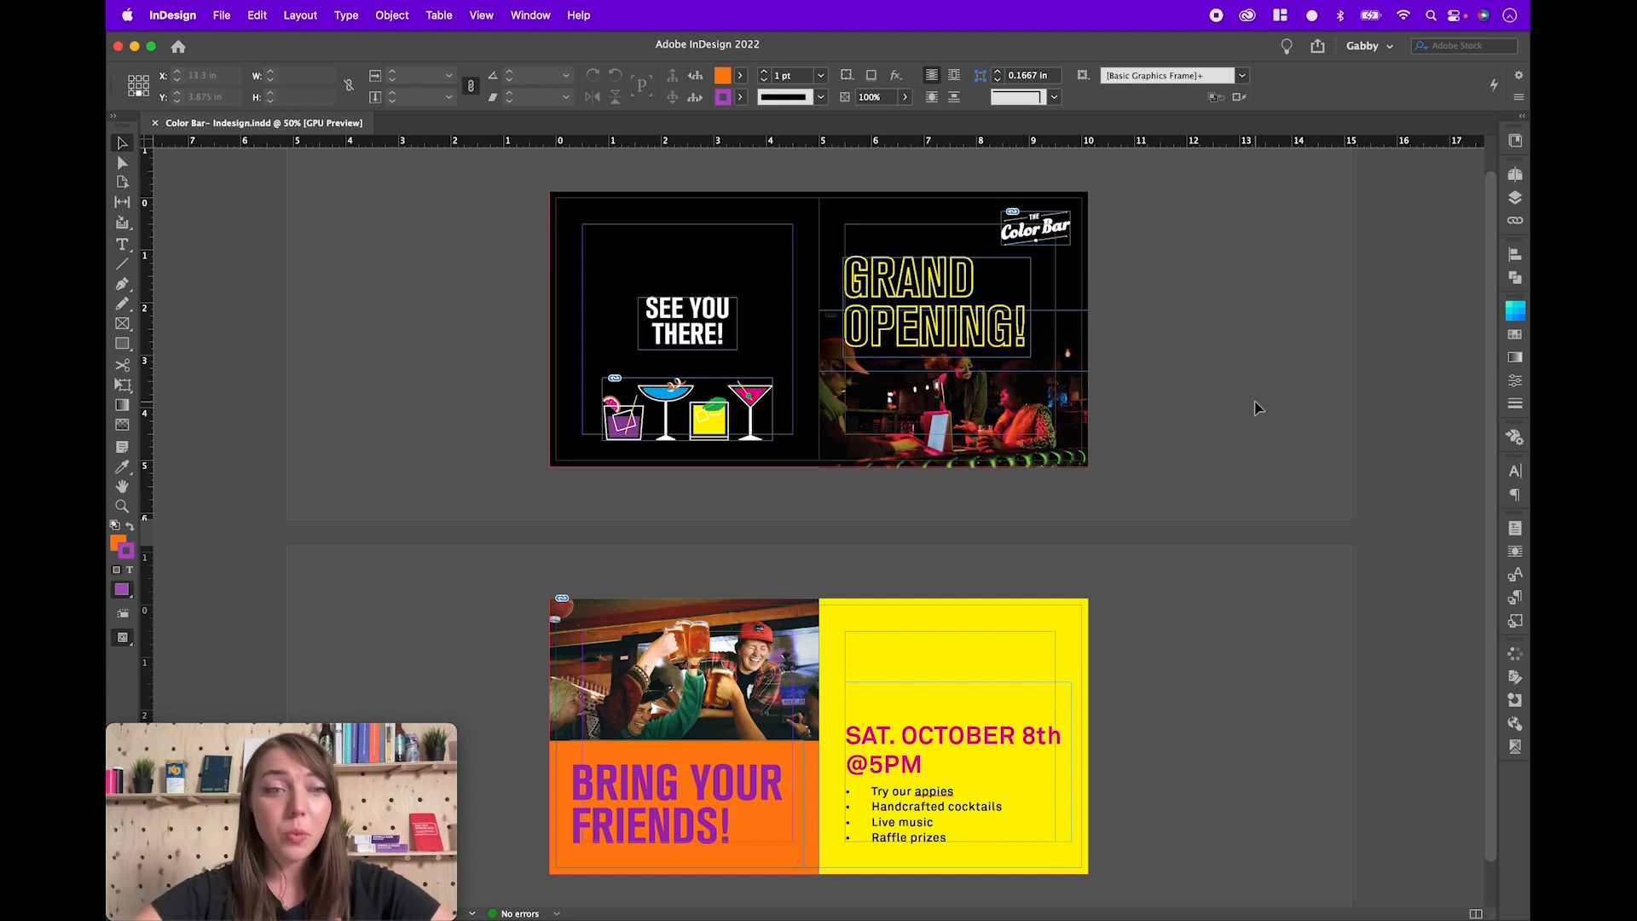
Step: Inspect the link information and dimensions of the bar photo below the GRAND OPENING! headline
click(1515, 224)
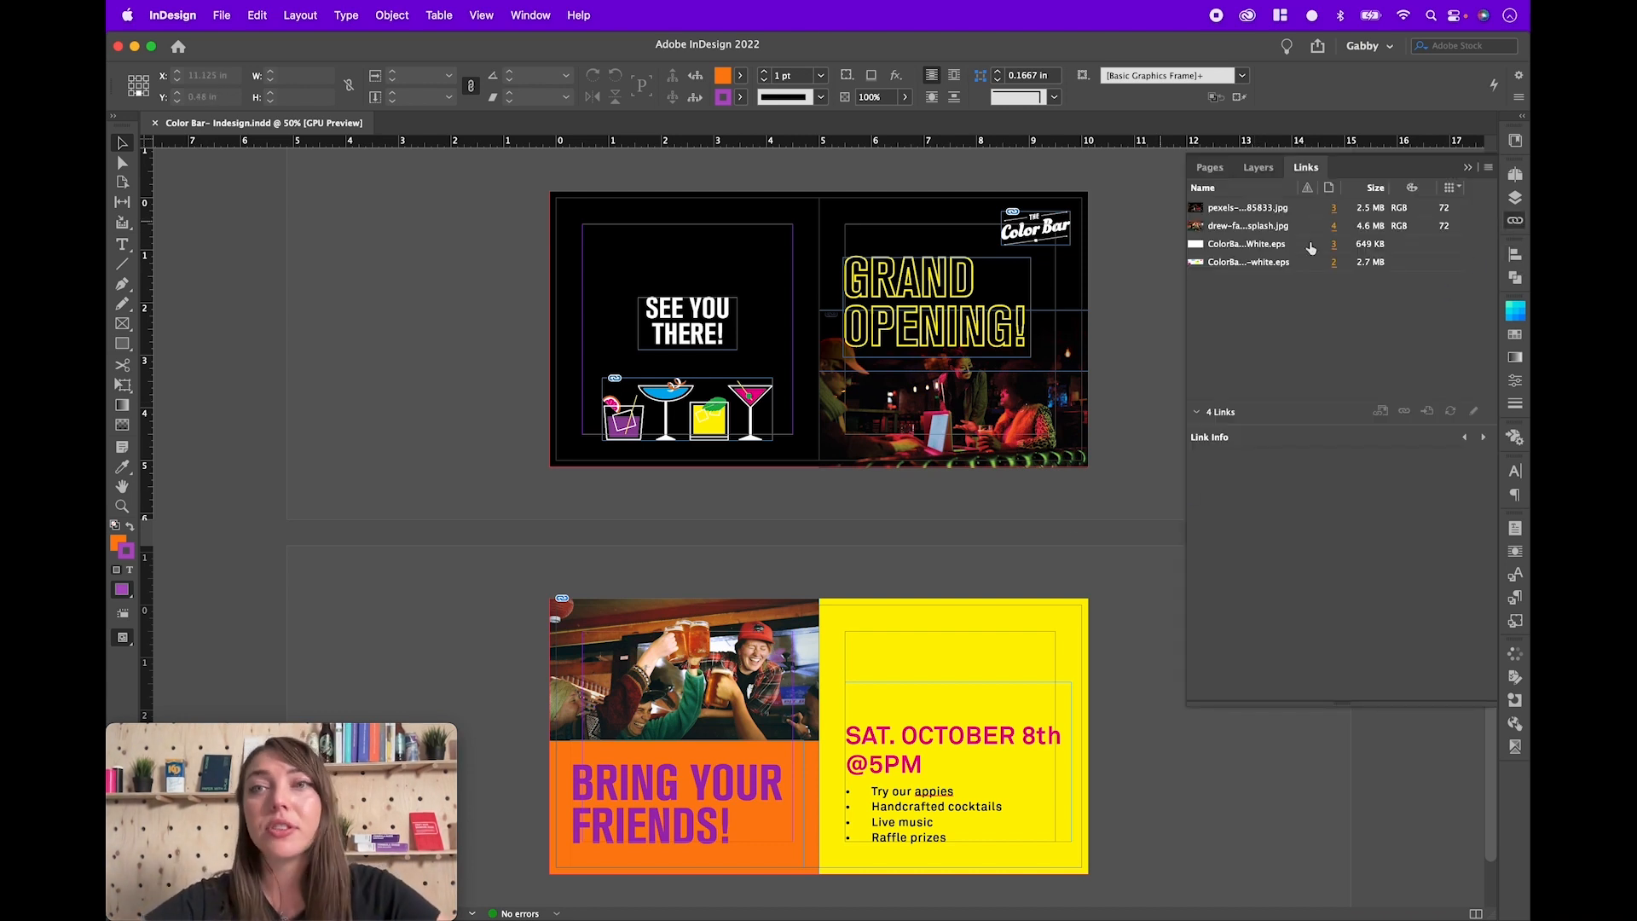
click(957, 397)
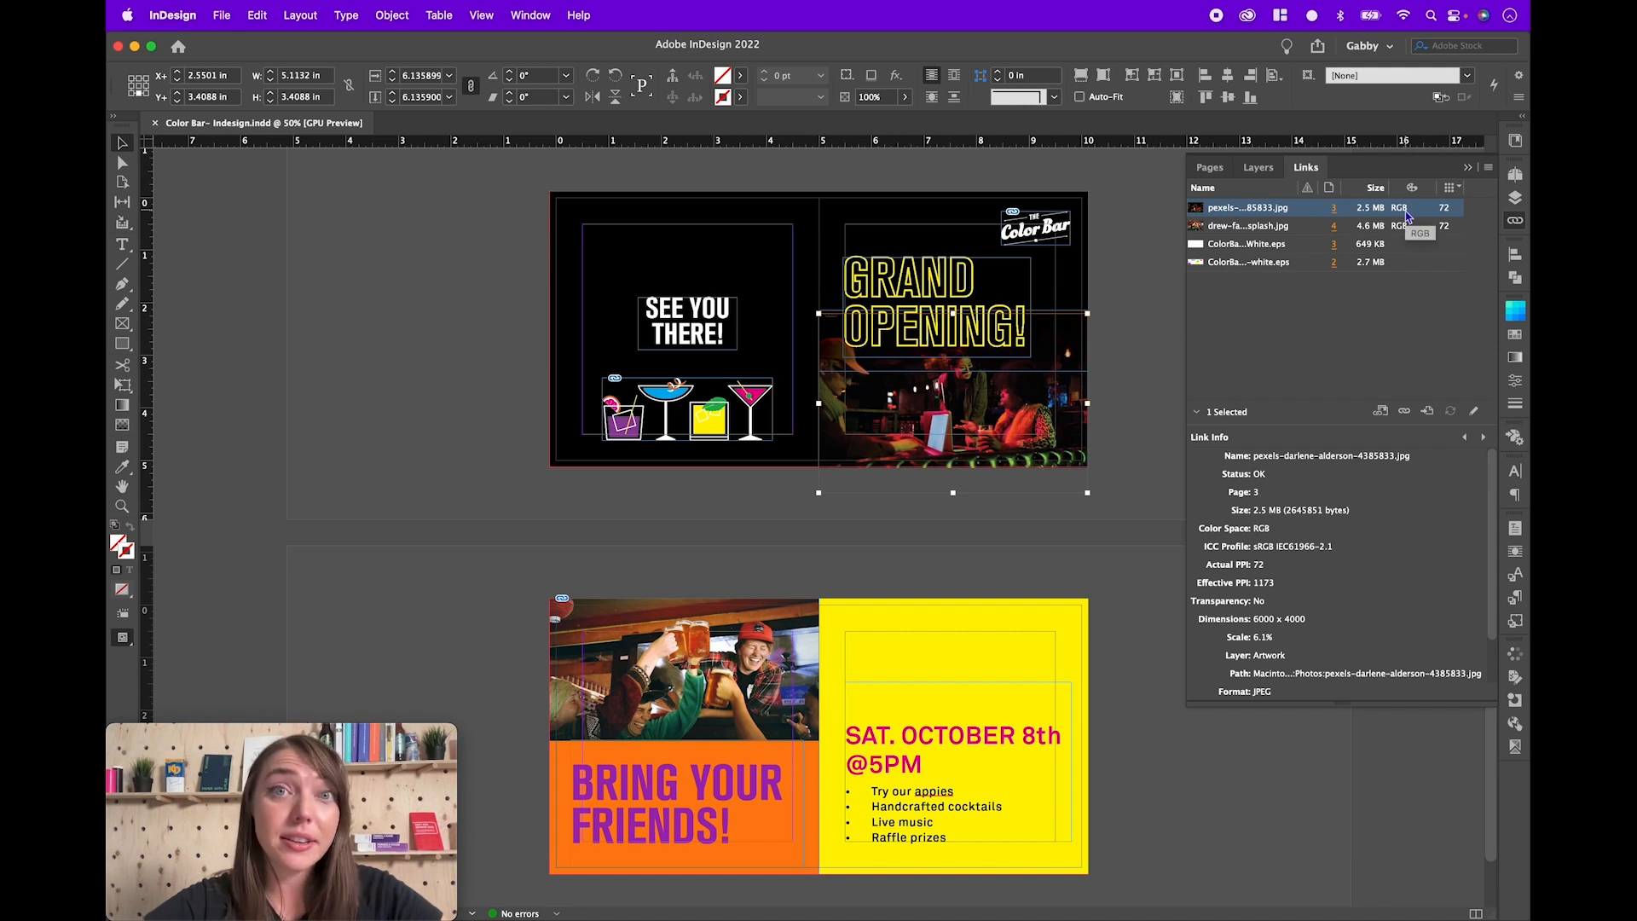
drag(1329, 420, 1329, 350)
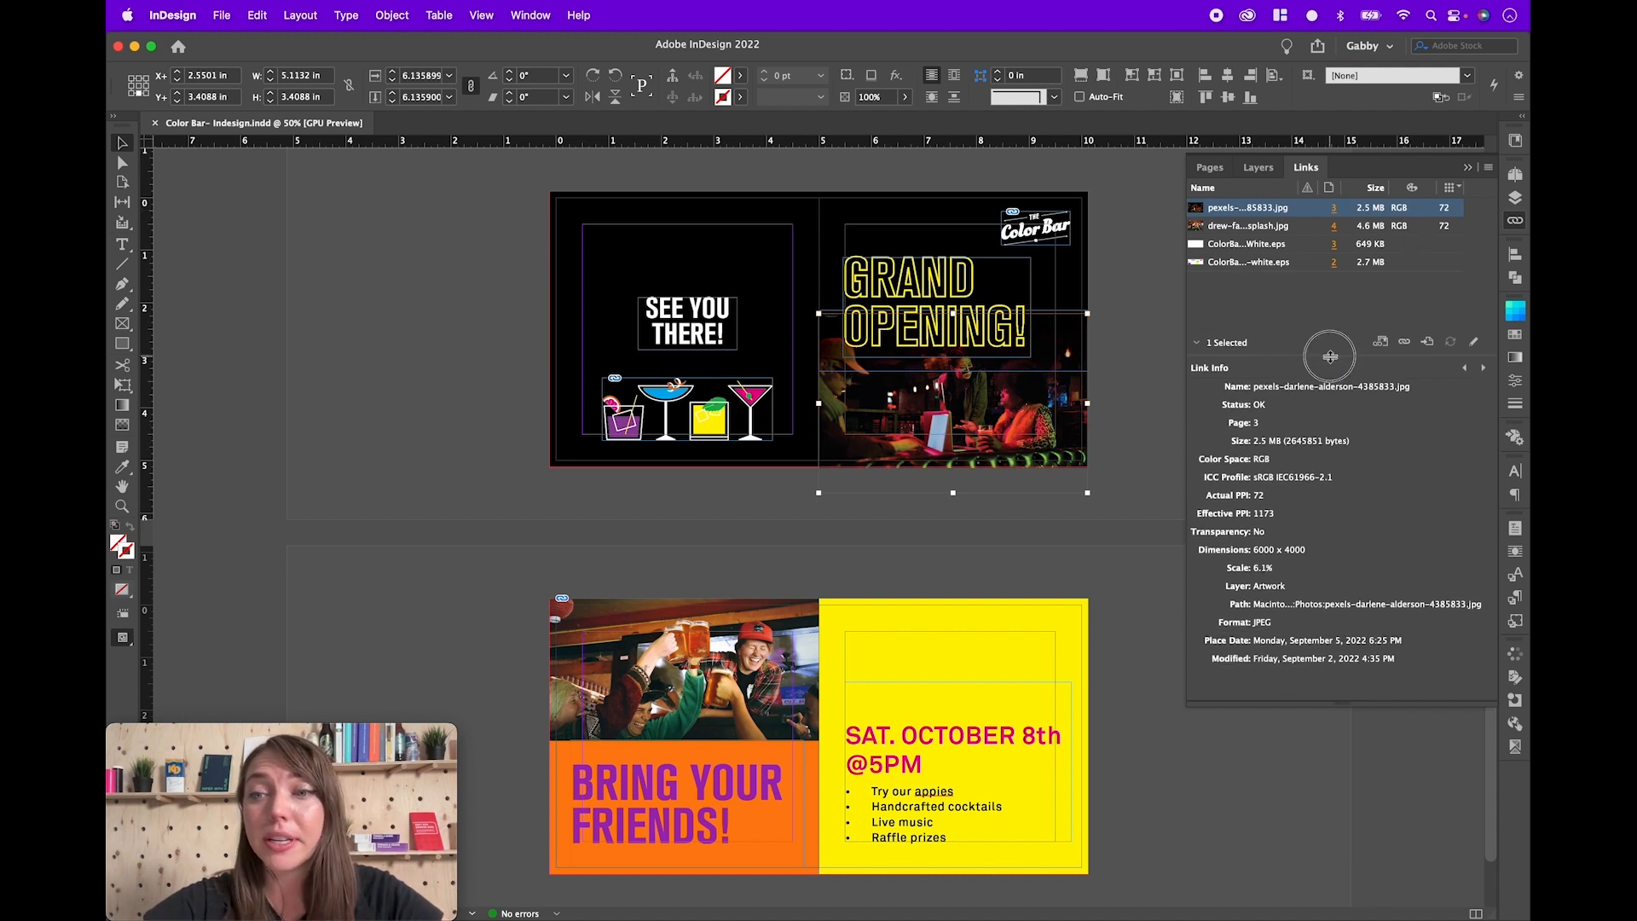
click(1407, 232)
click(1407, 210)
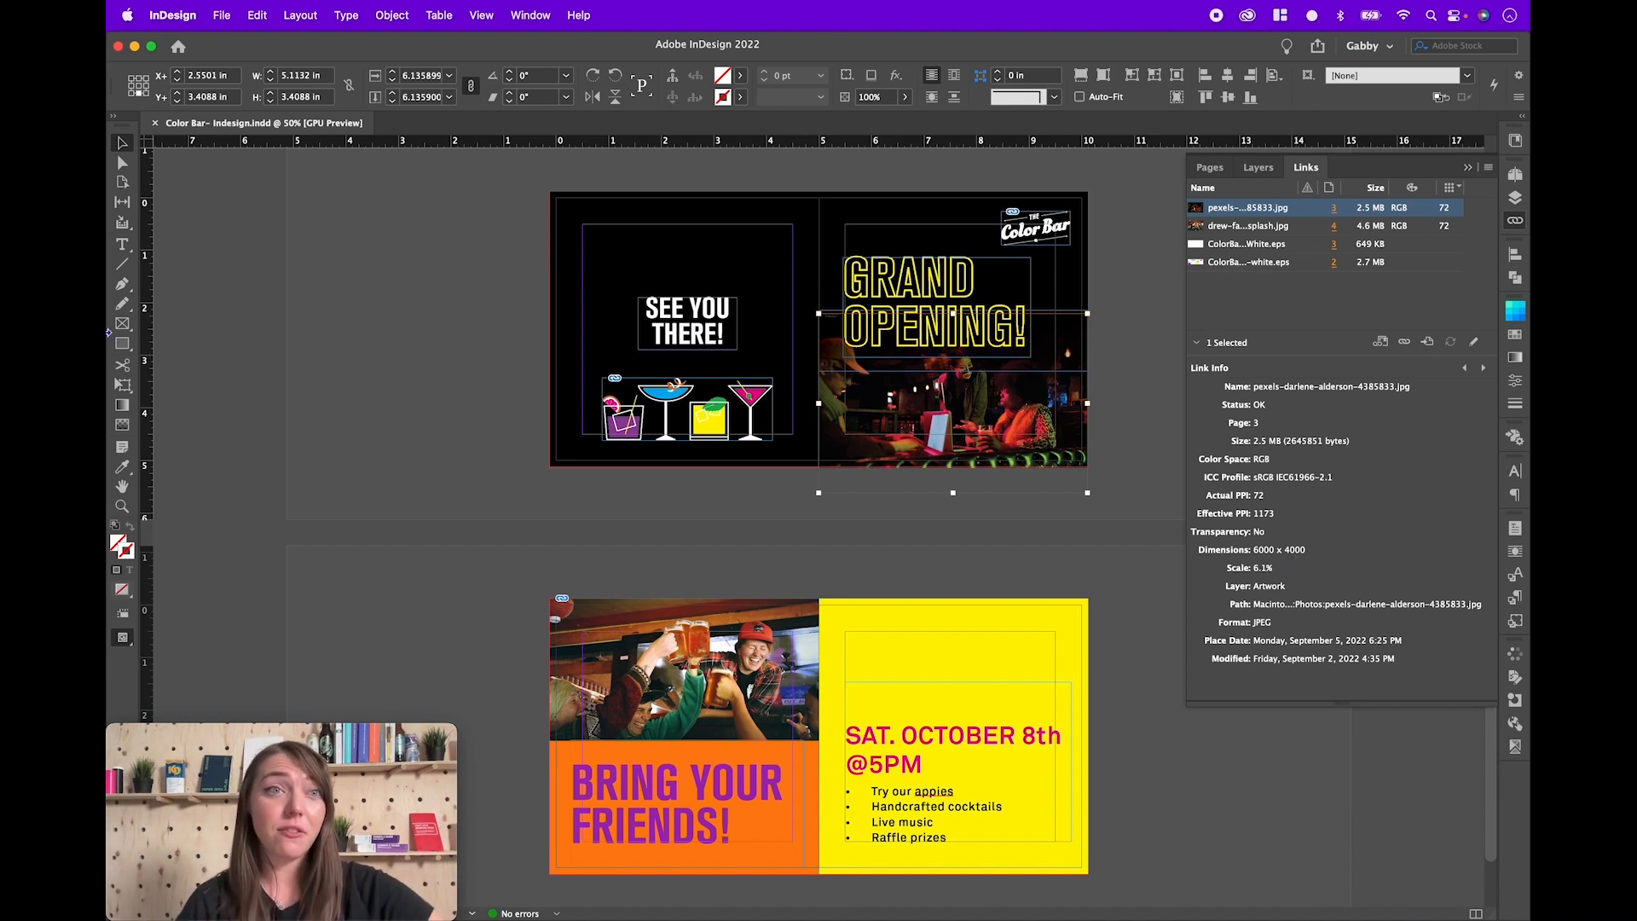
click(316, 75)
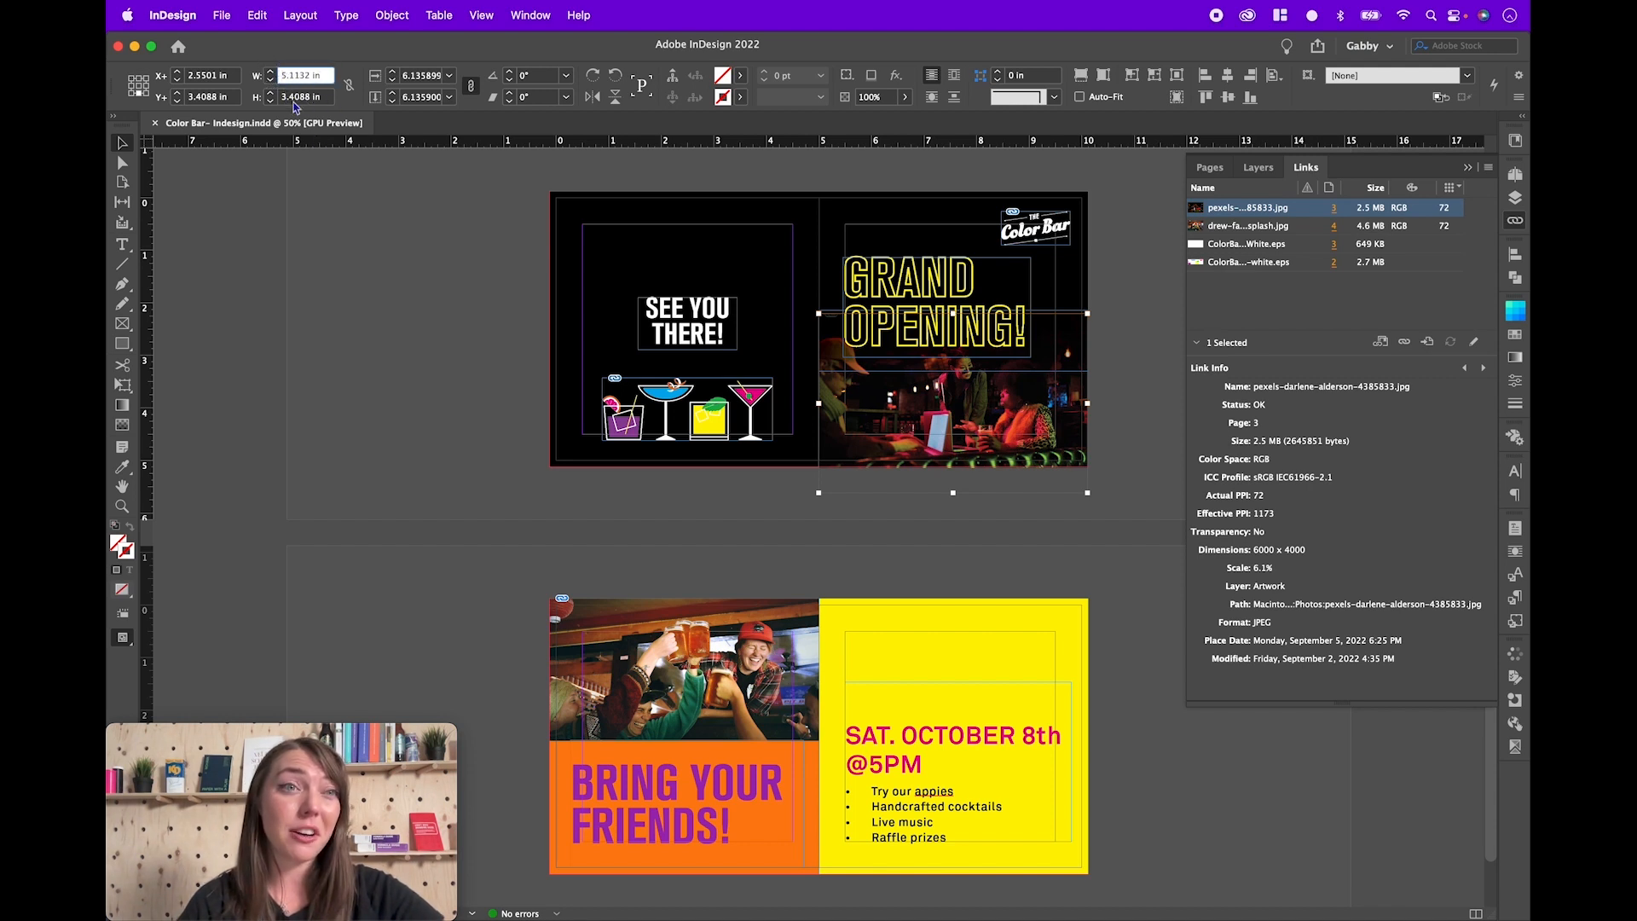
click(458, 435)
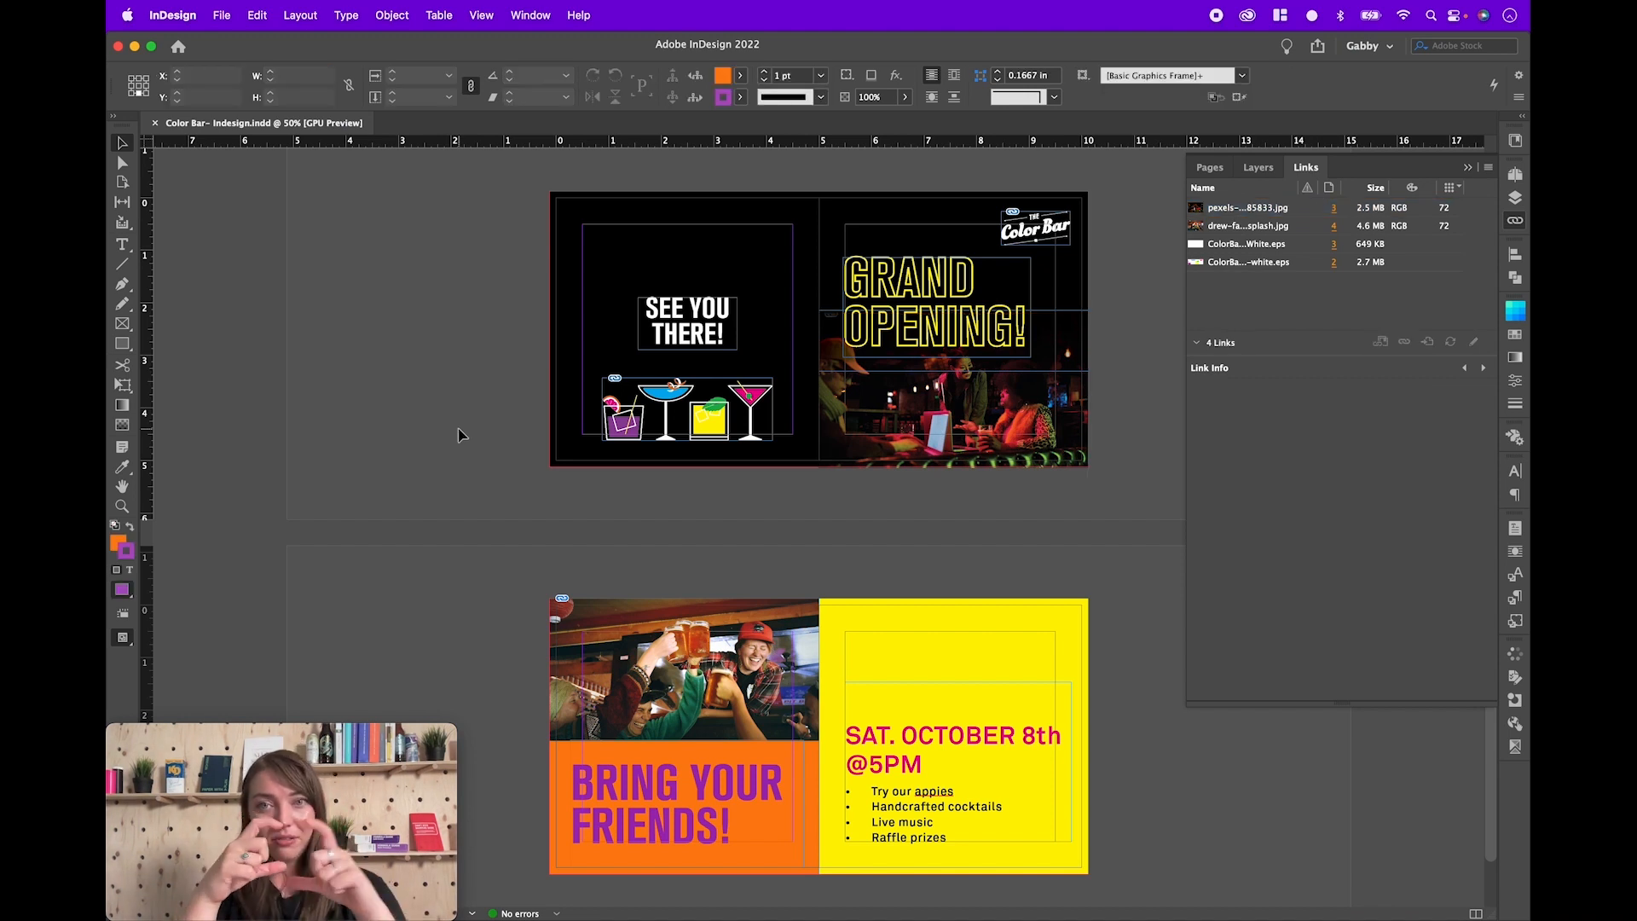
Step: Open the linked photo below the GRAND OPENING! headline for editing in Adobe Photoshop 2022
click(969, 397)
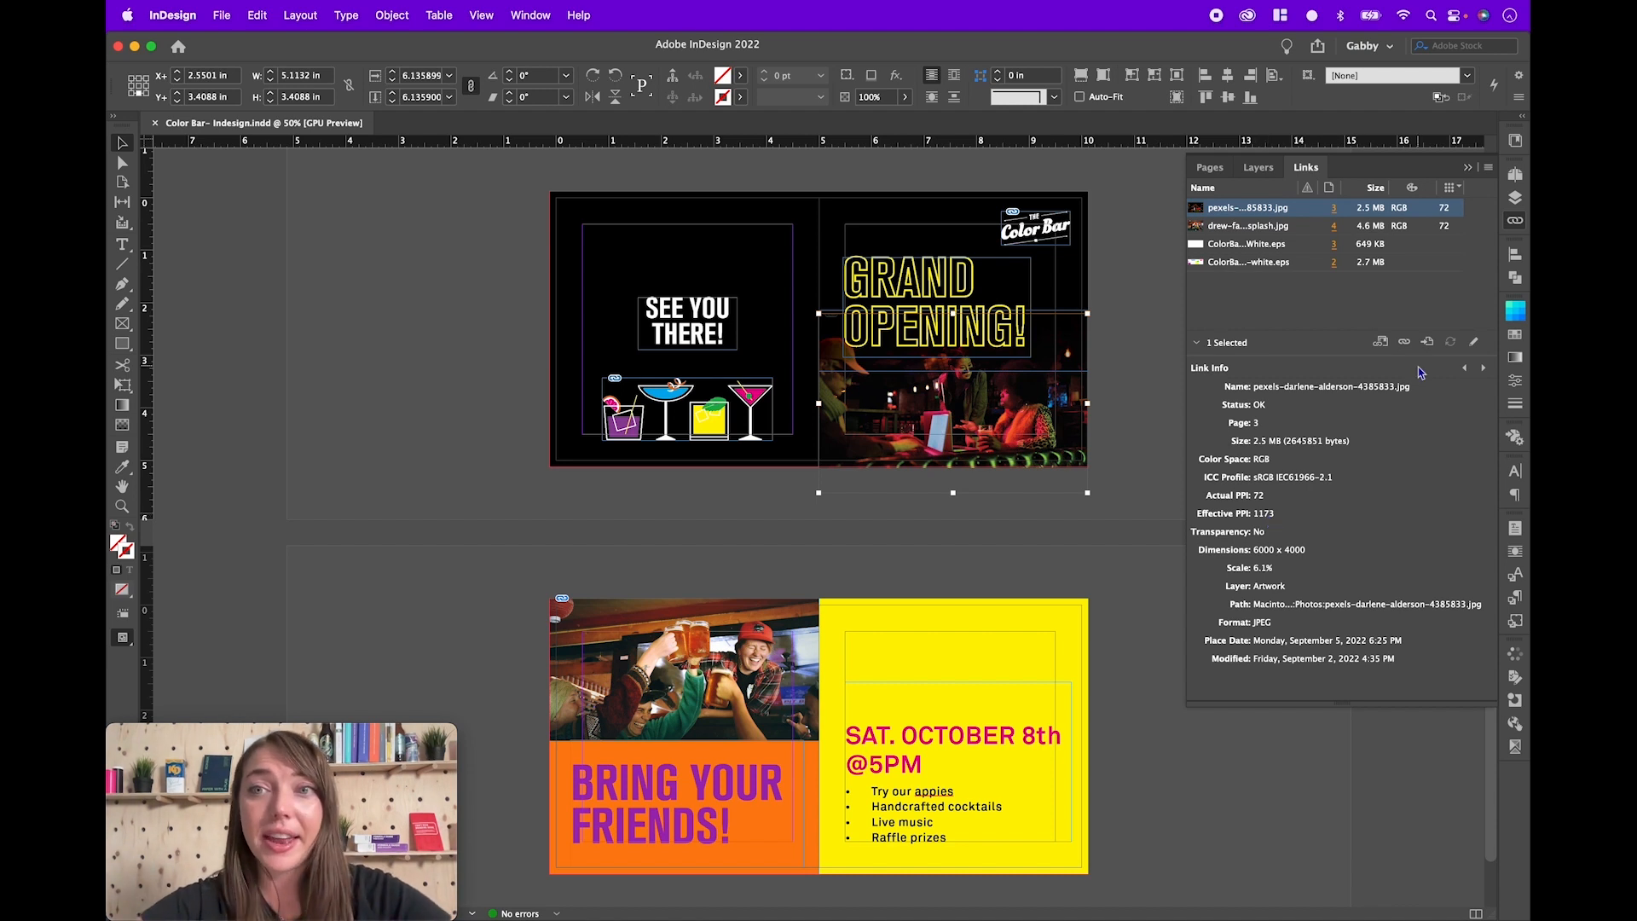
right_click(1403, 213)
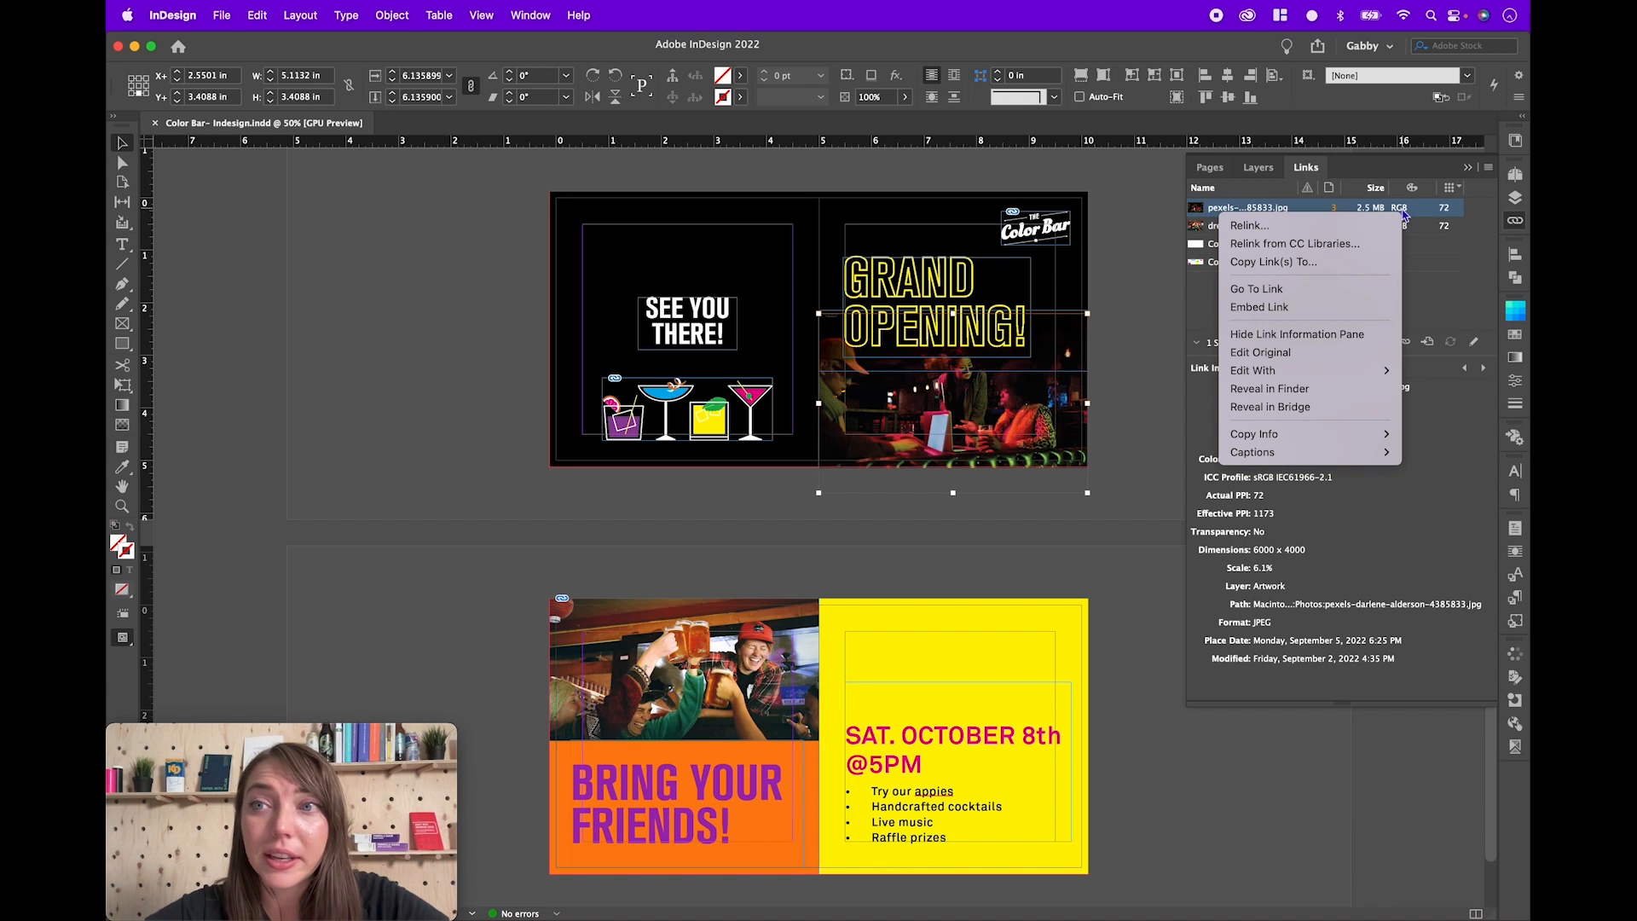
mouse_move(1296, 370)
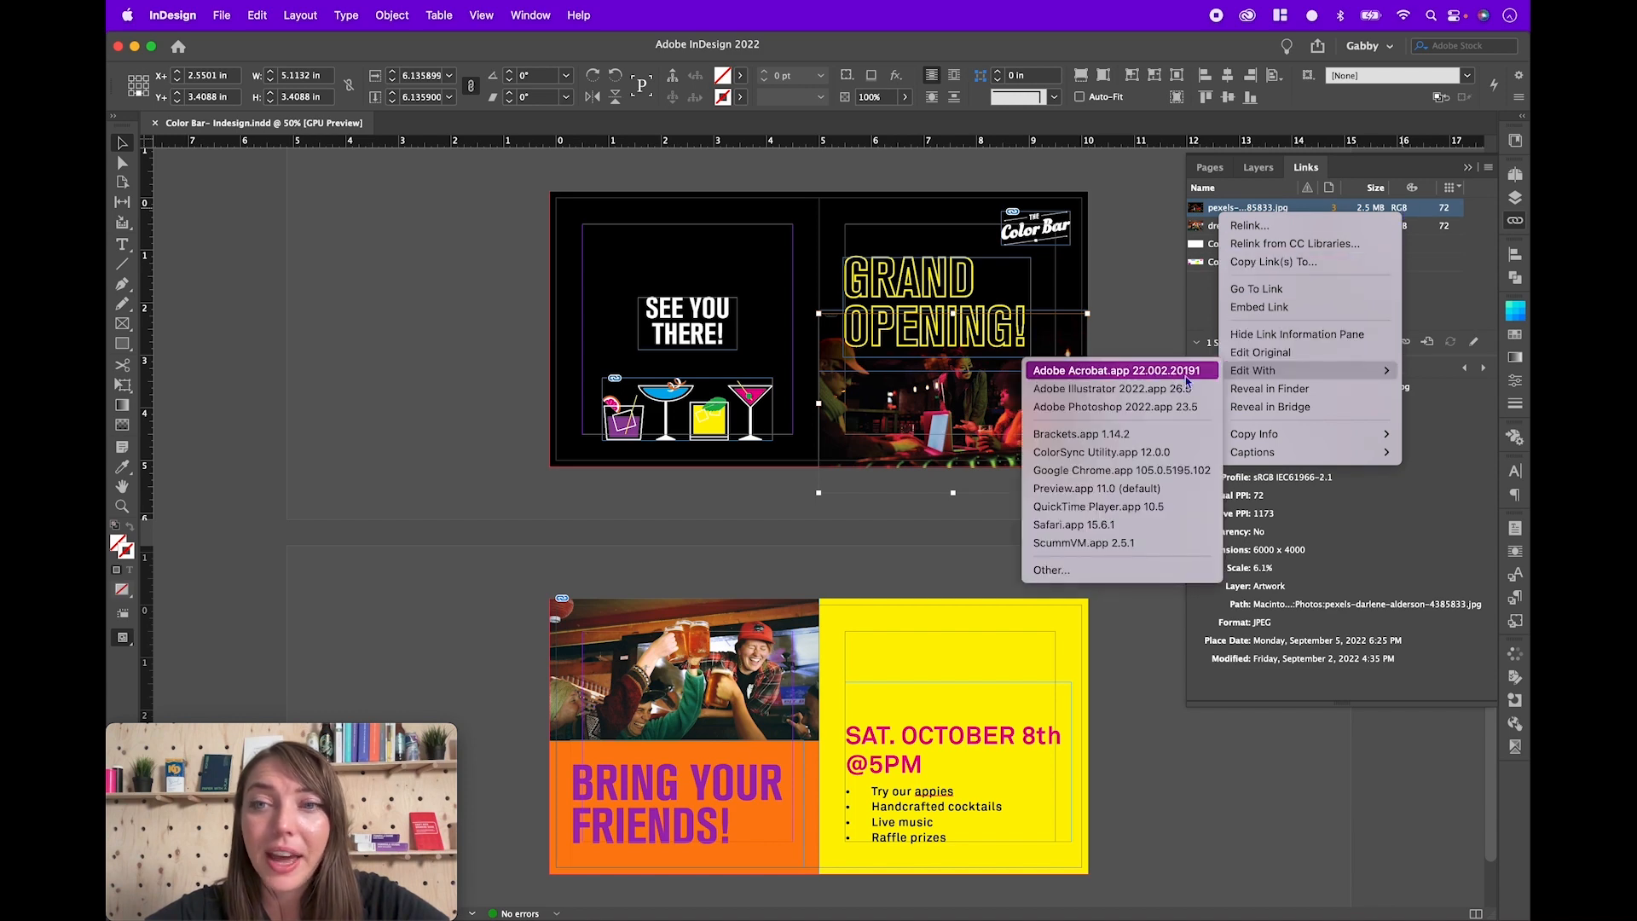
click(1158, 408)
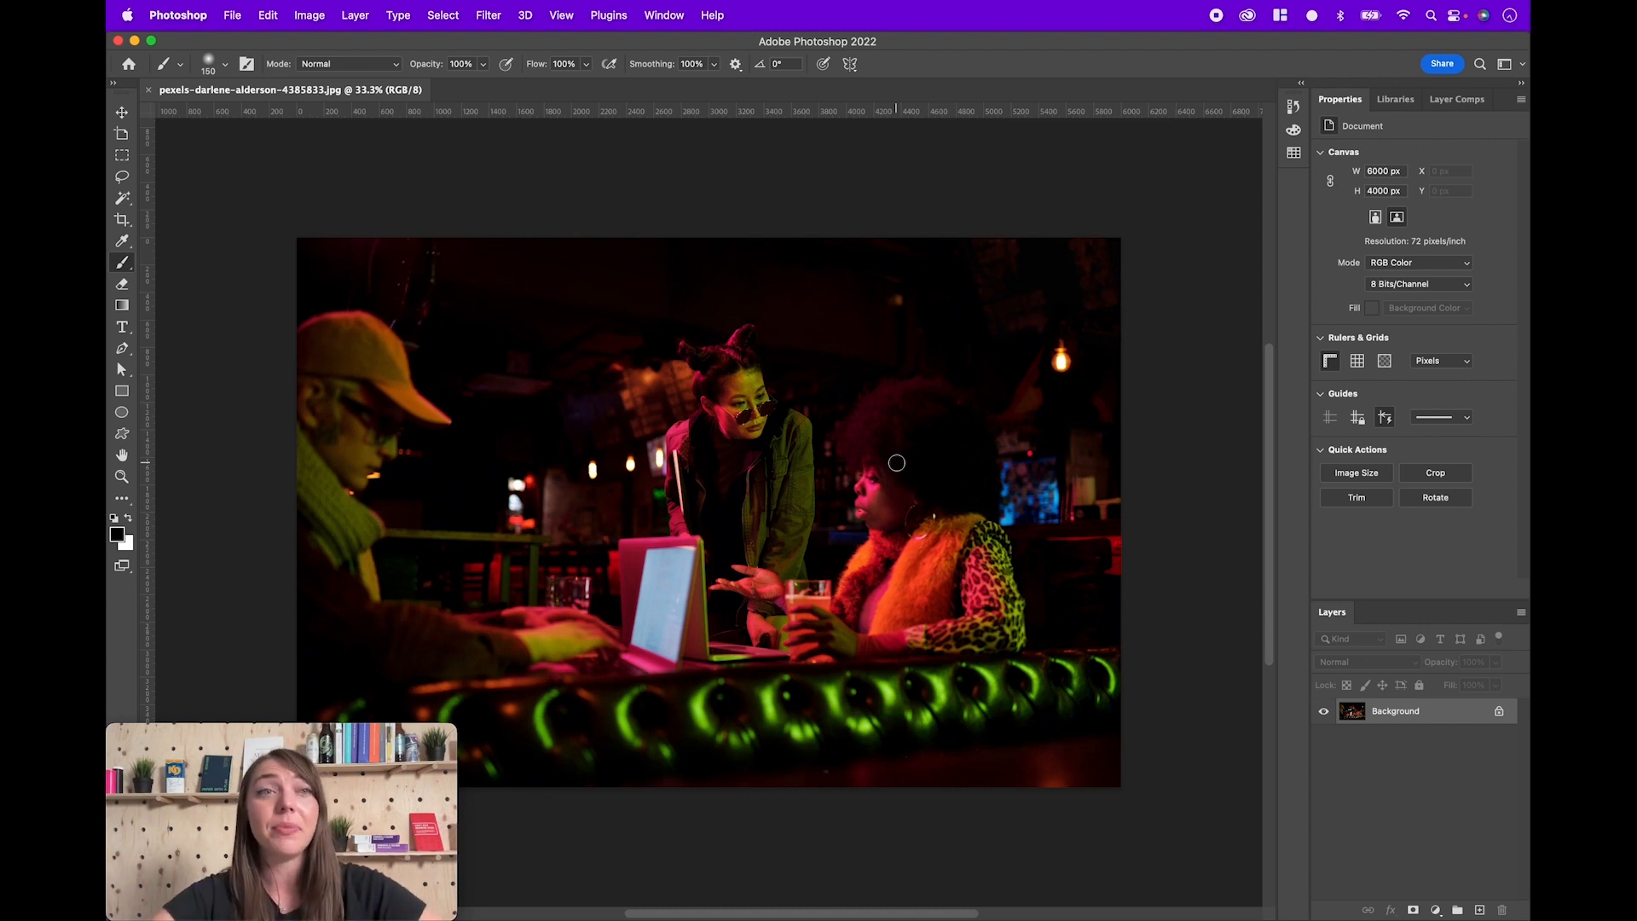
Step: Save the photo as a maximum-quality (12) JPEG in the Color Bar Challenge folder, appending "-CMYK" to its file name
click(232, 14)
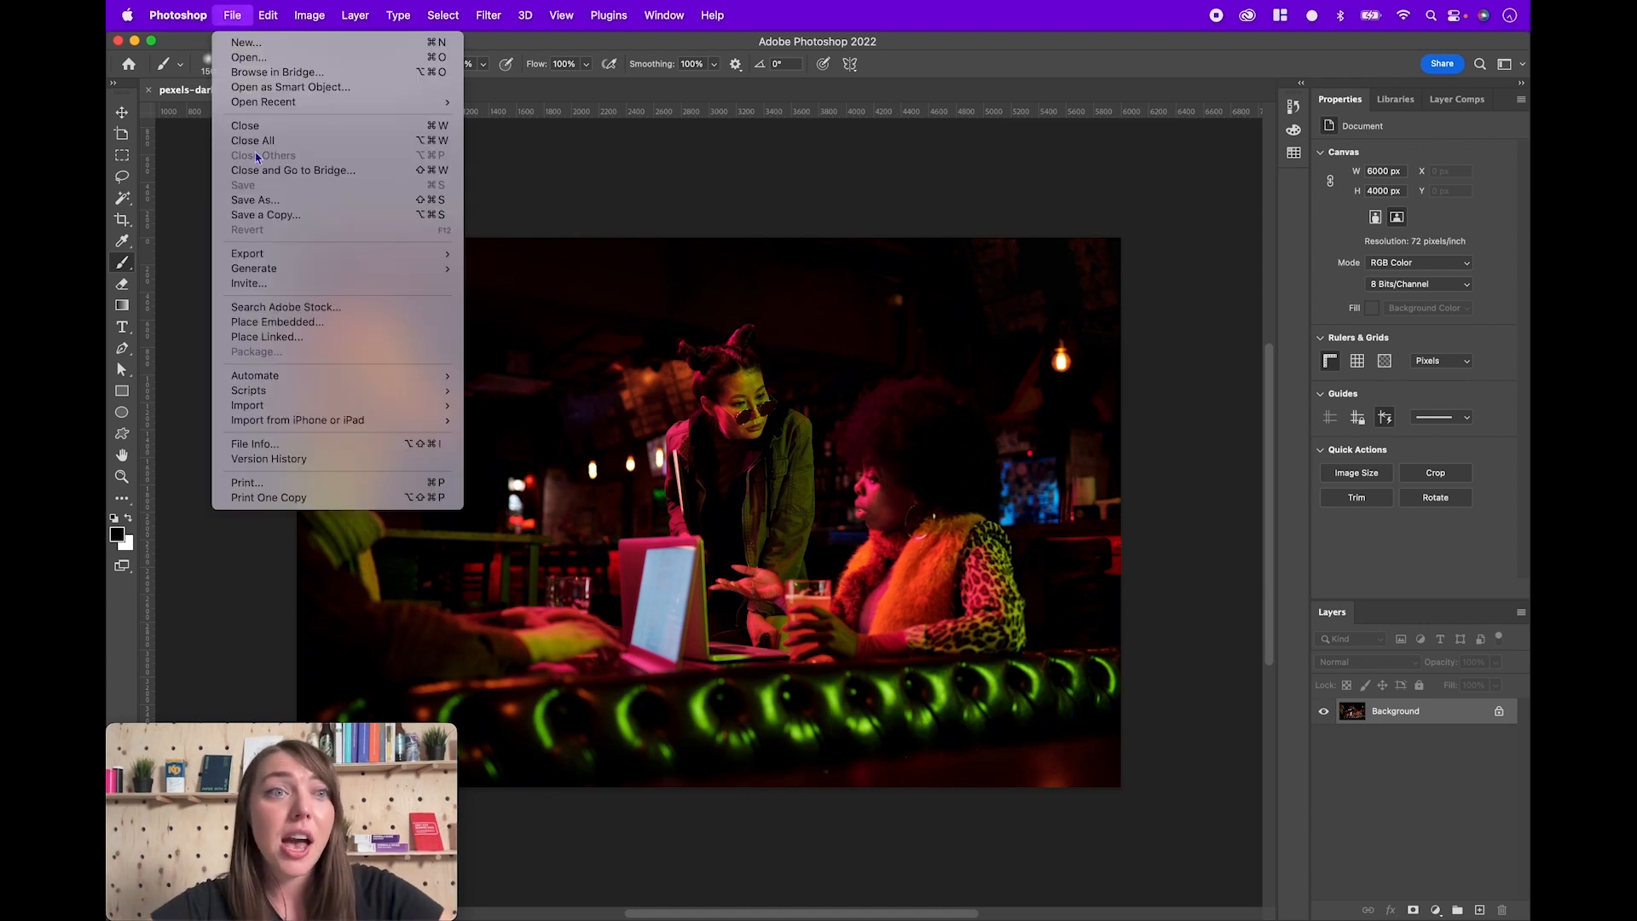
click(254, 200)
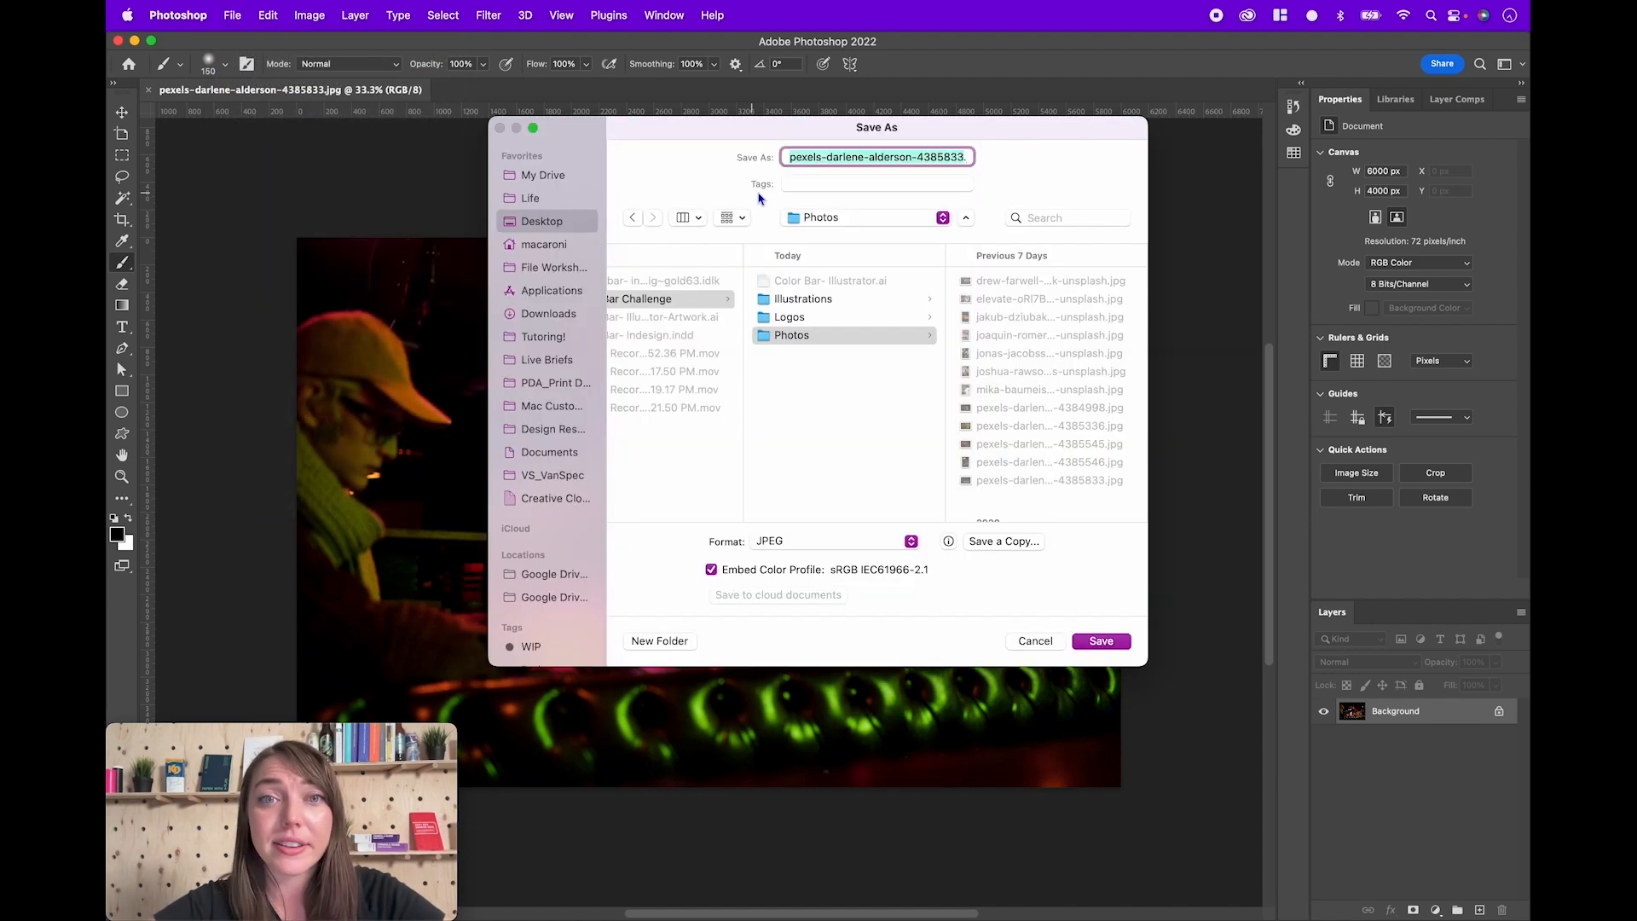
click(936, 157)
text(-CMYK)
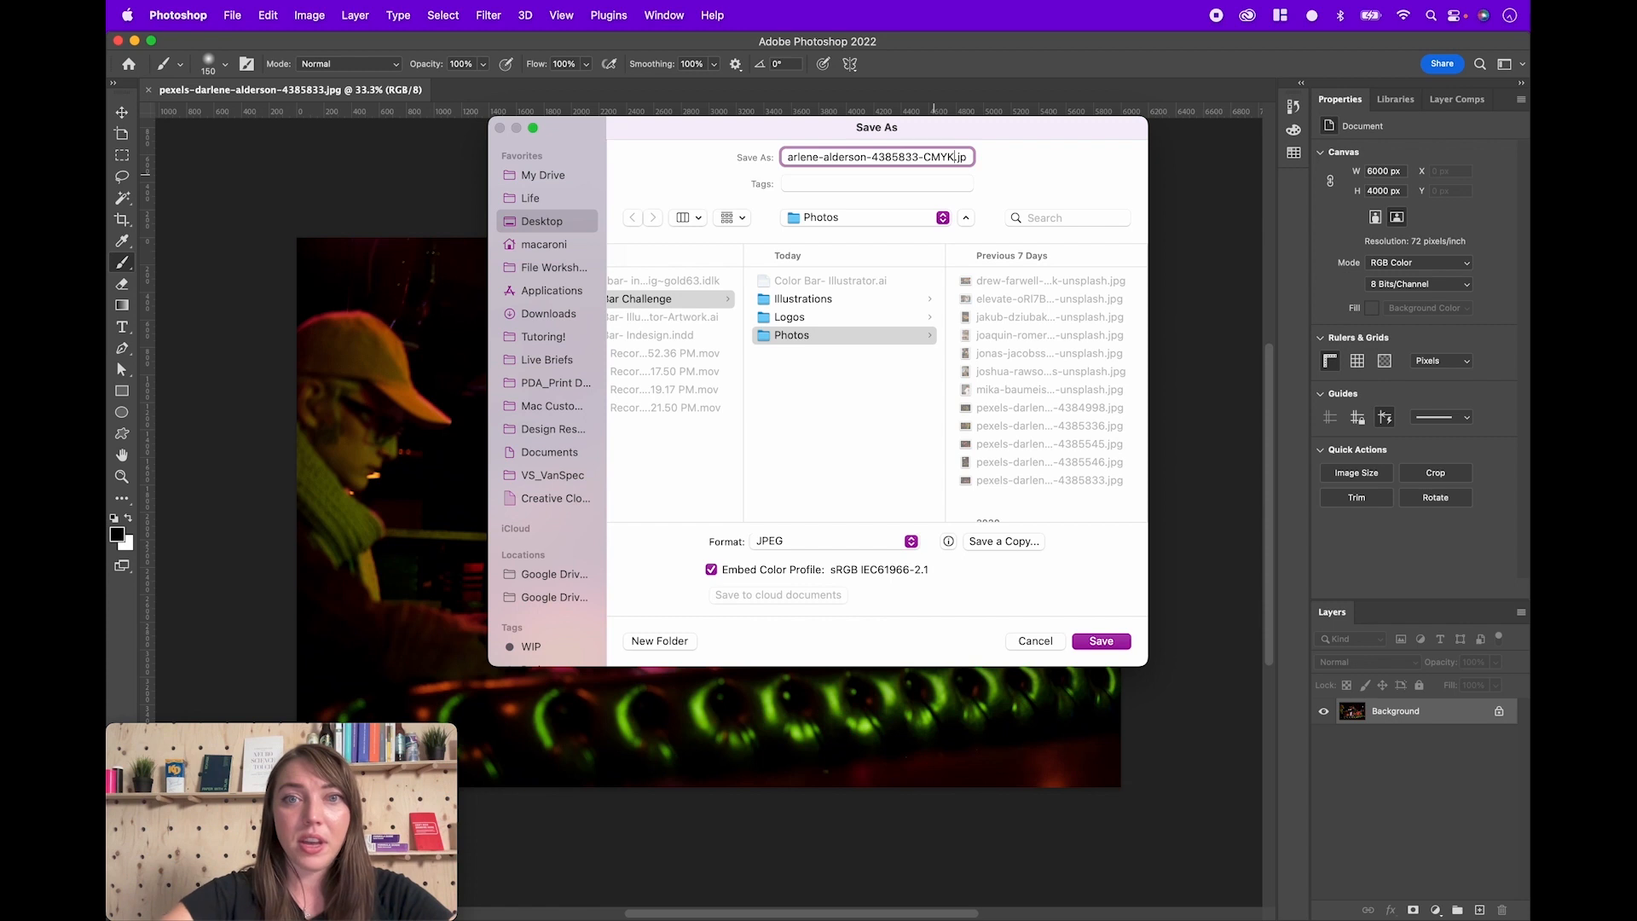
click(827, 485)
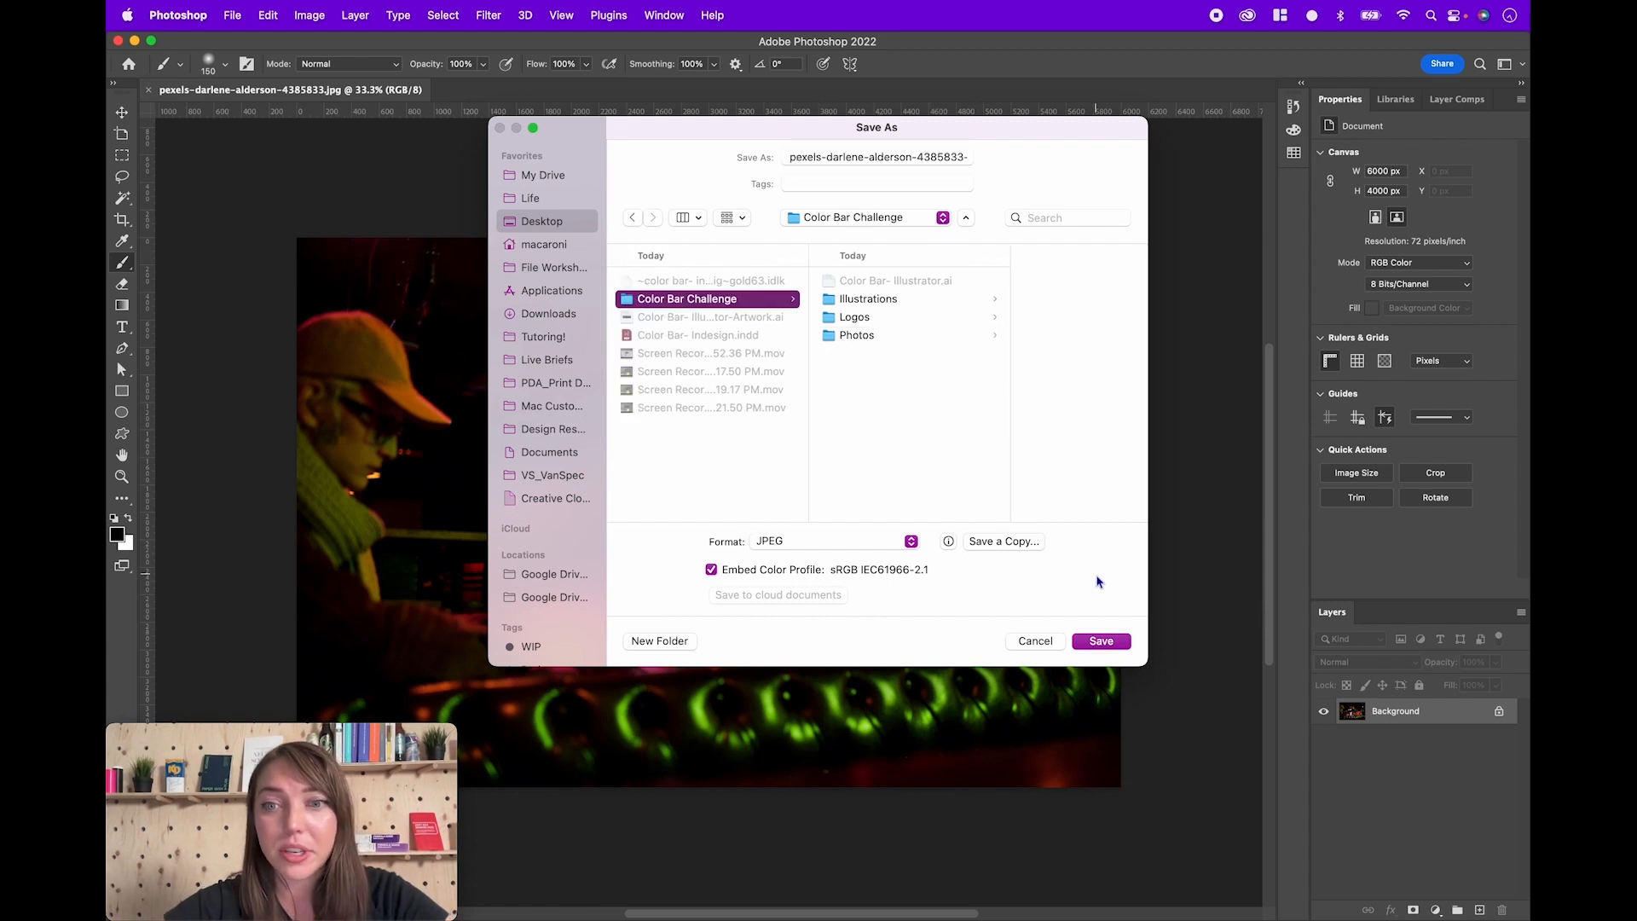
key(Return)
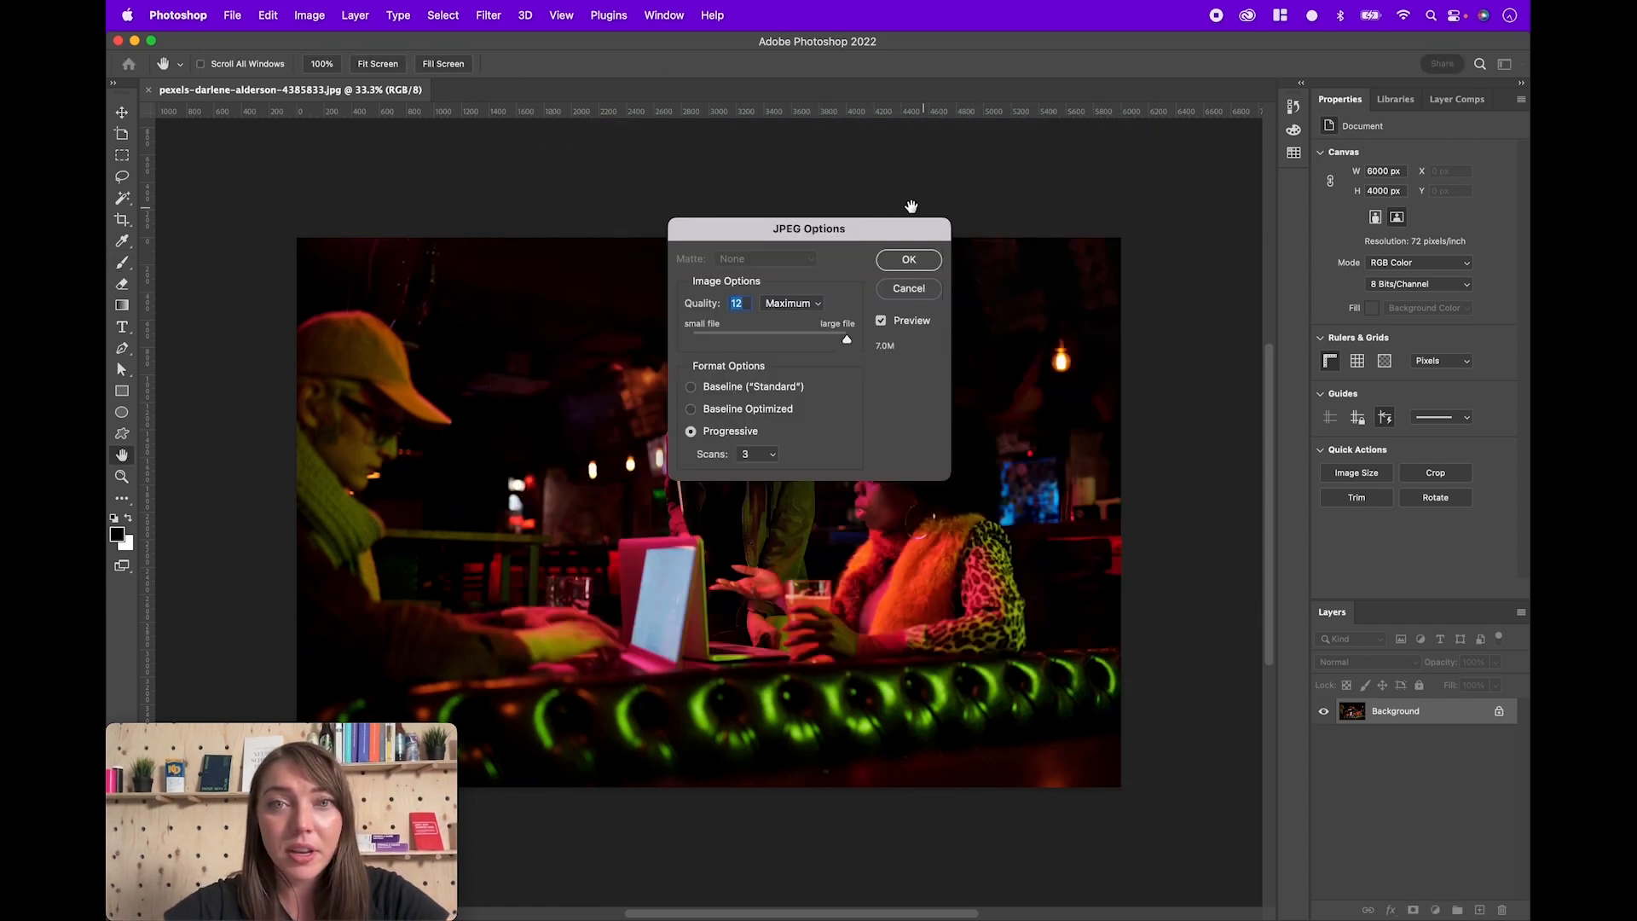
click(905, 266)
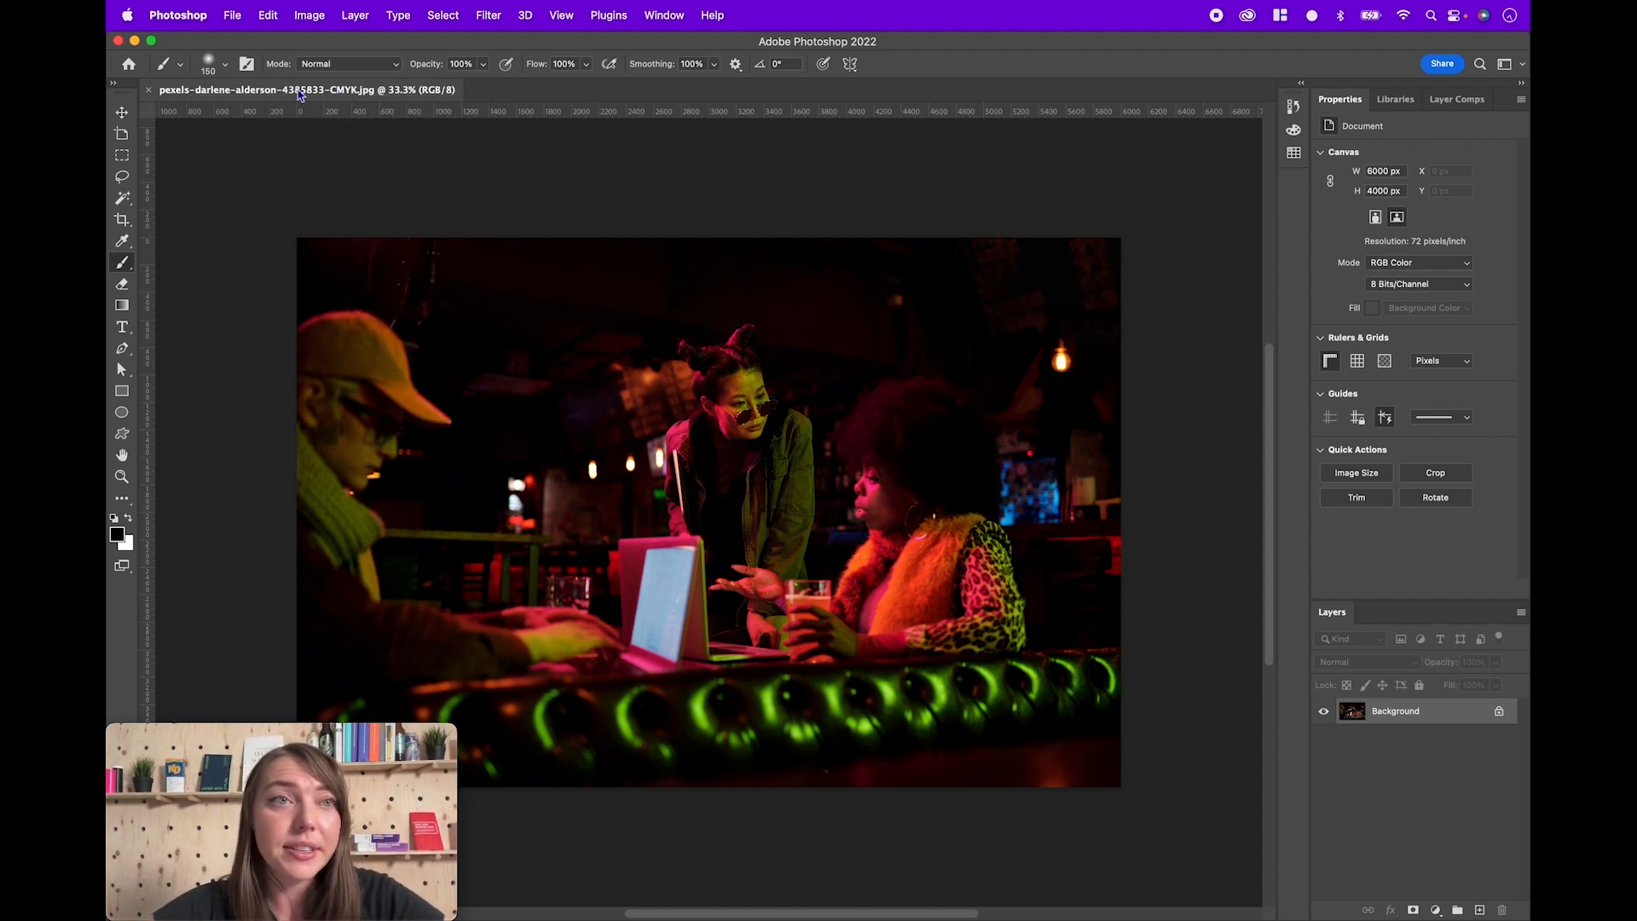
Step: Convert the photo's color mode to CMYK Color, accepting the U.S. Web Coated (SWOP) v2 profile
click(305, 16)
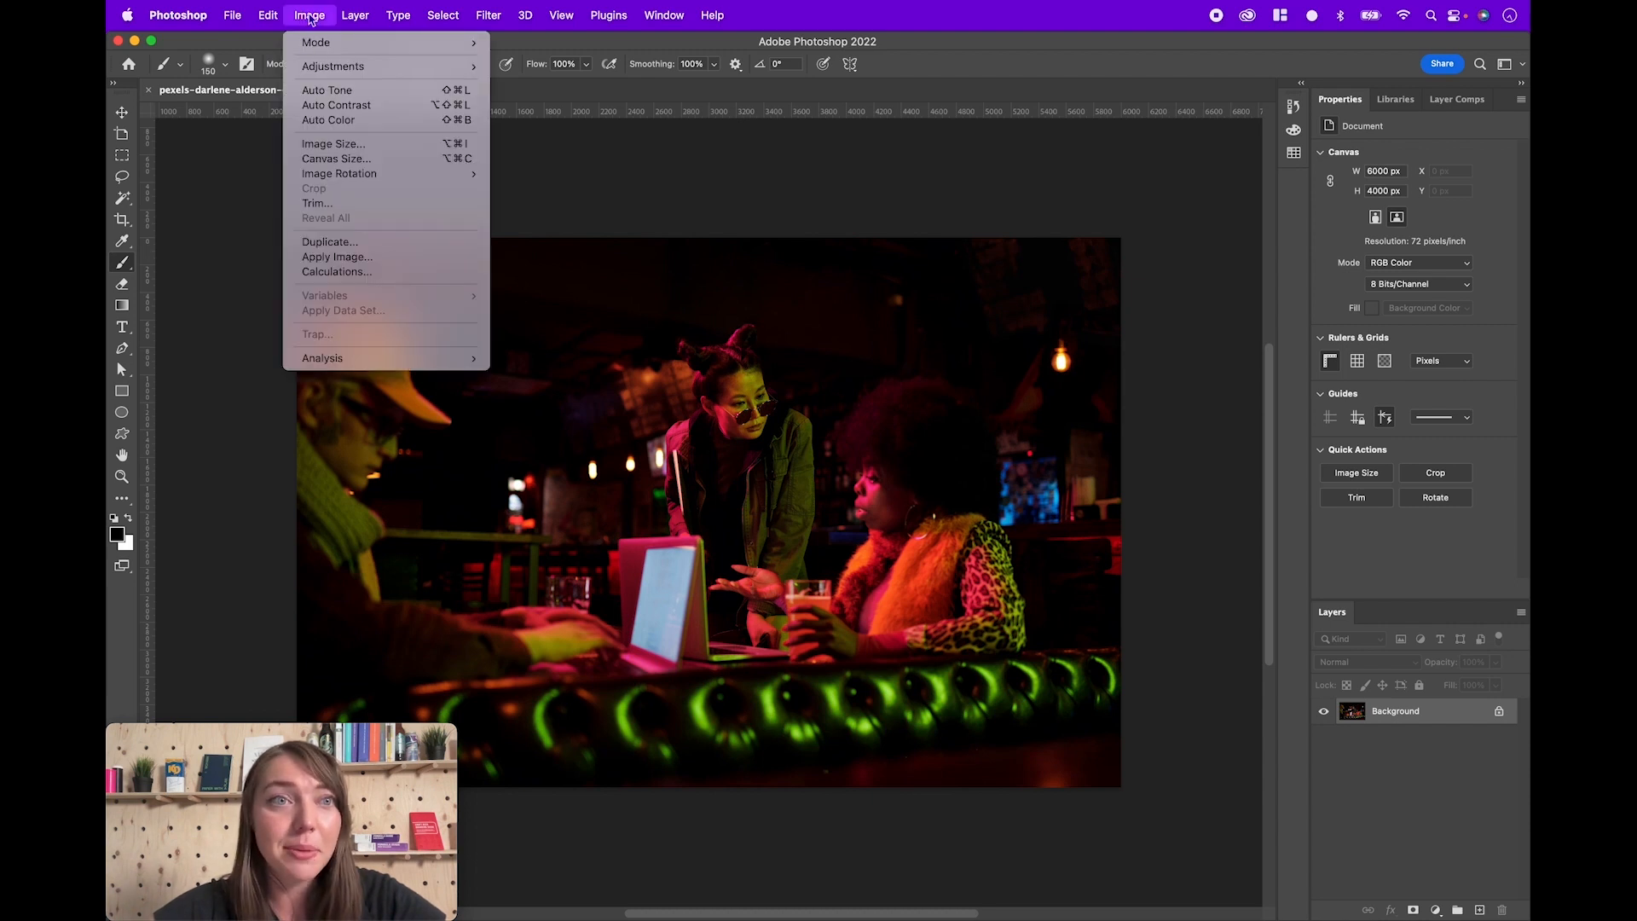
mouse_move(318, 45)
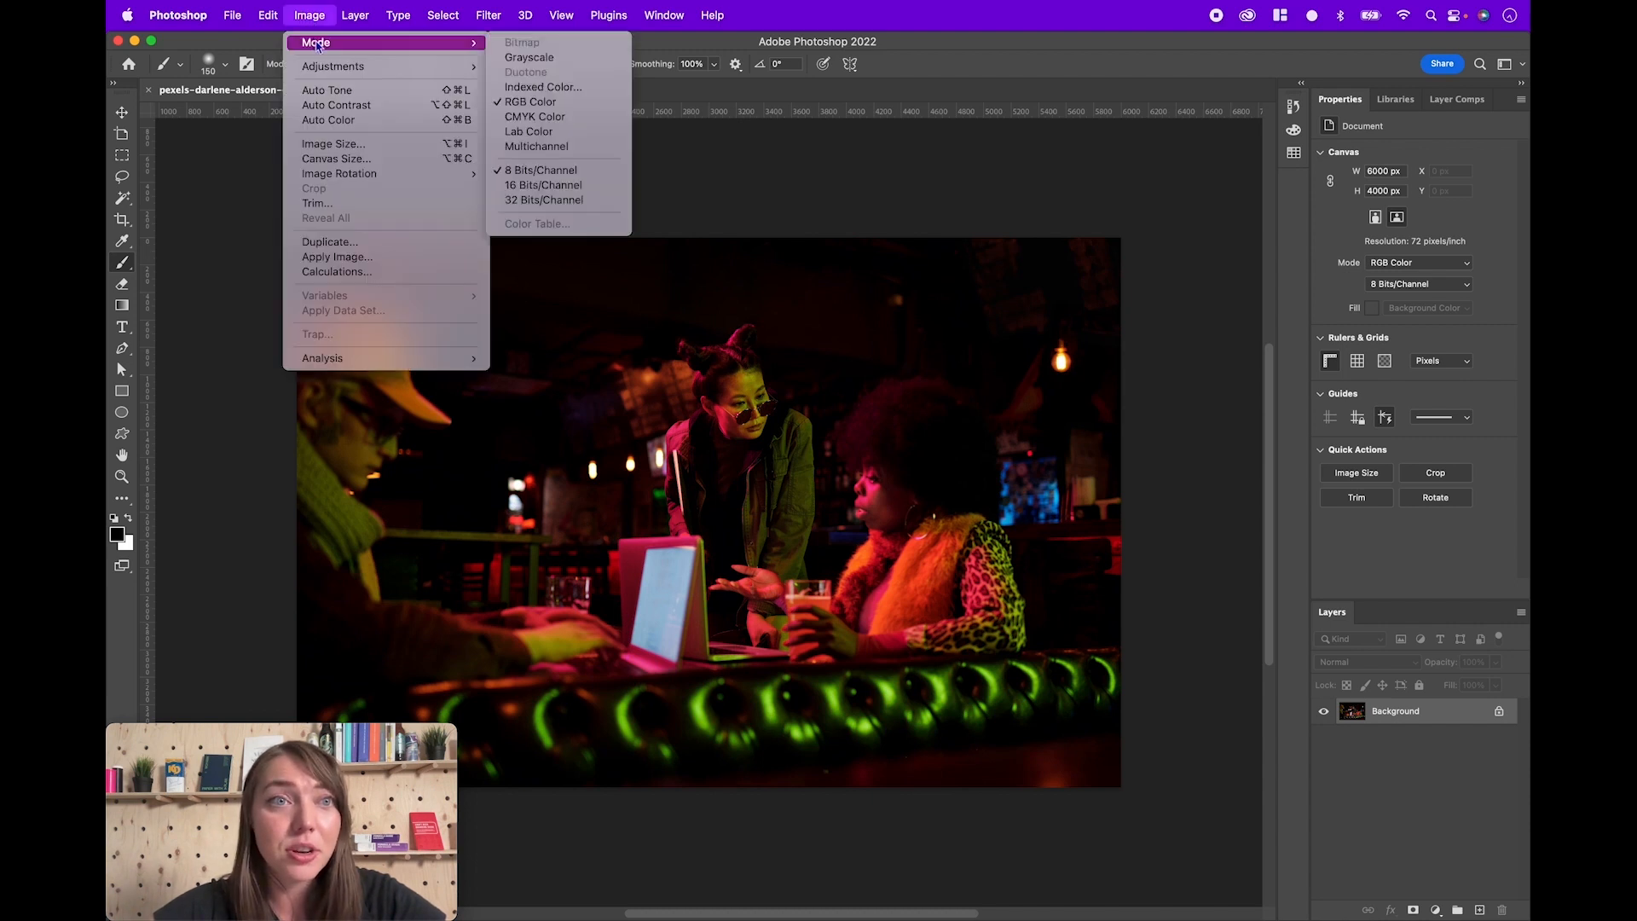
click(533, 117)
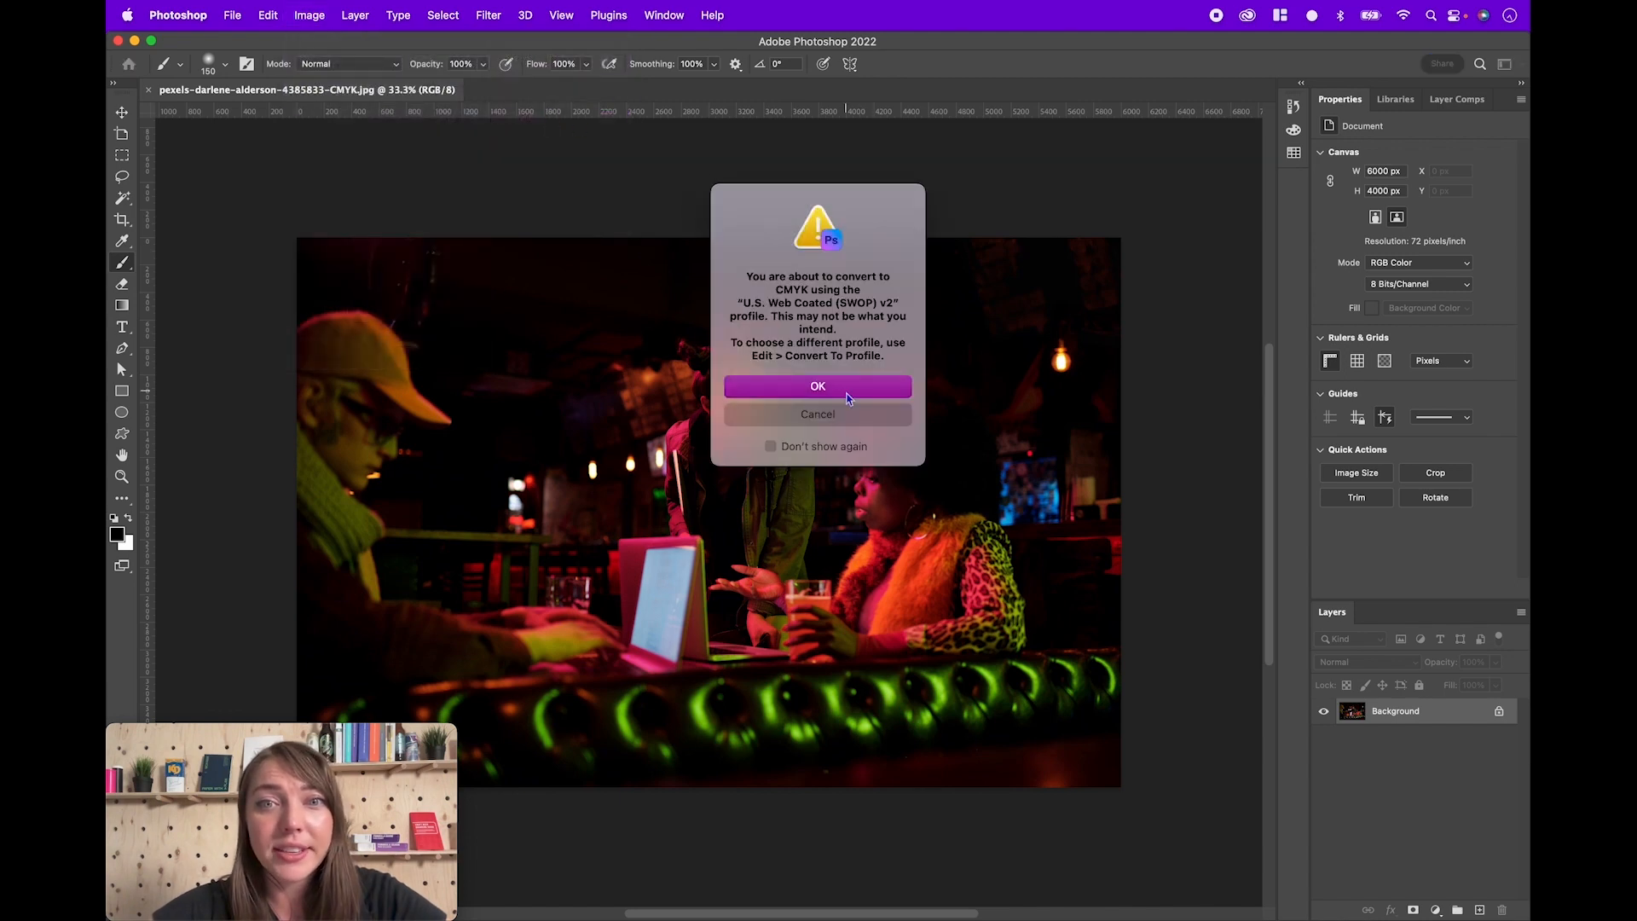
click(847, 396)
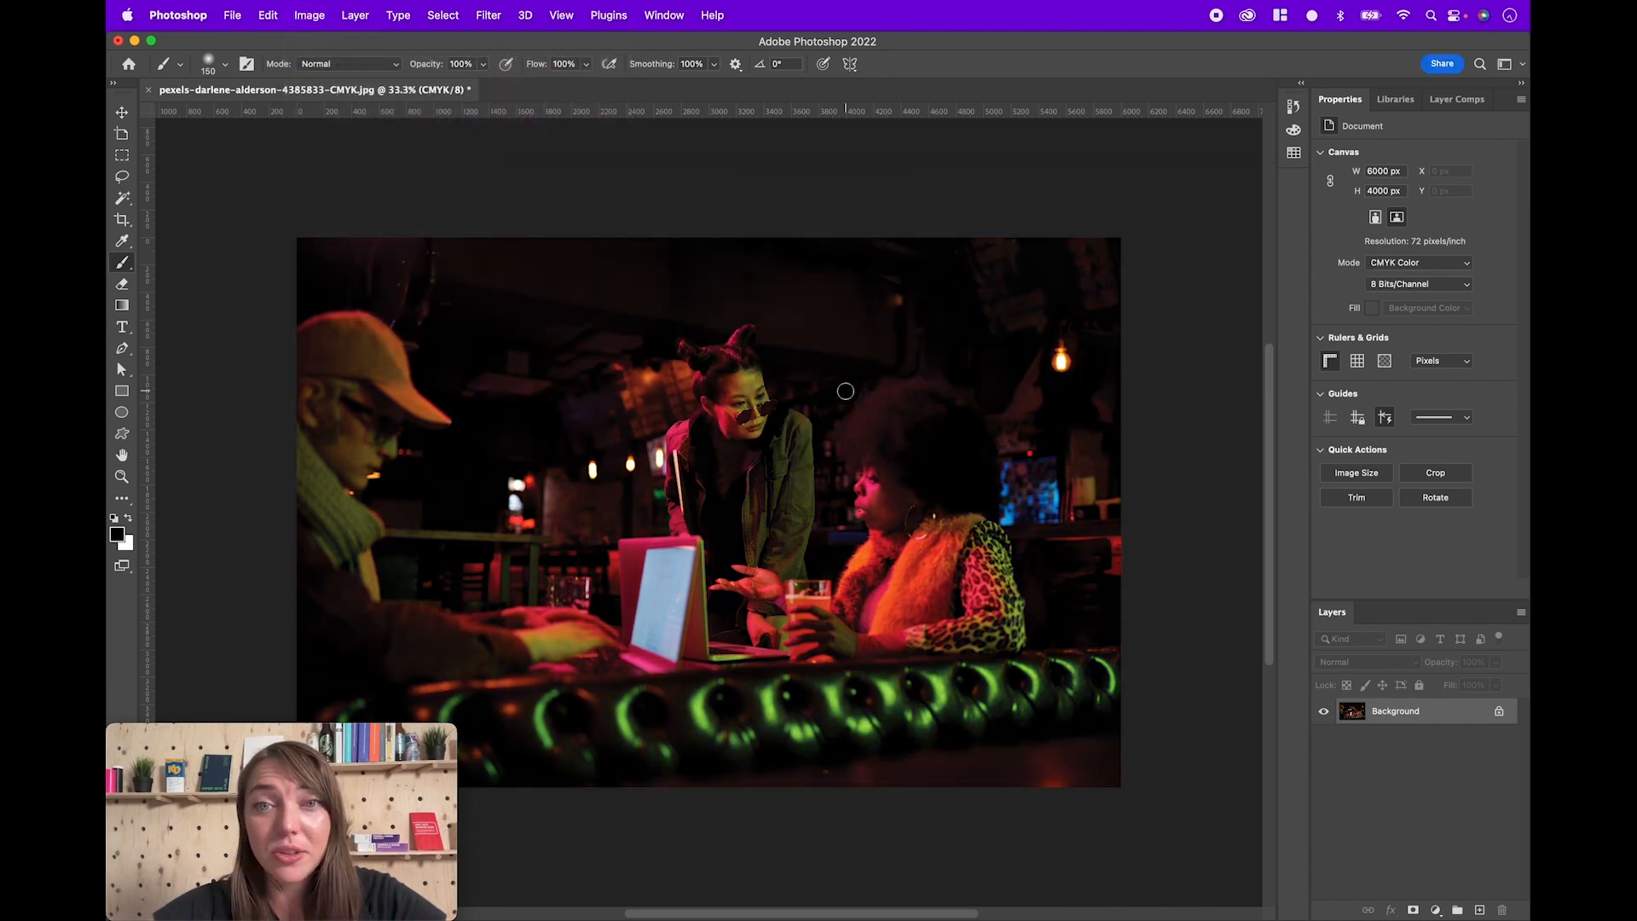
click(310, 16)
mouse_move(349, 43)
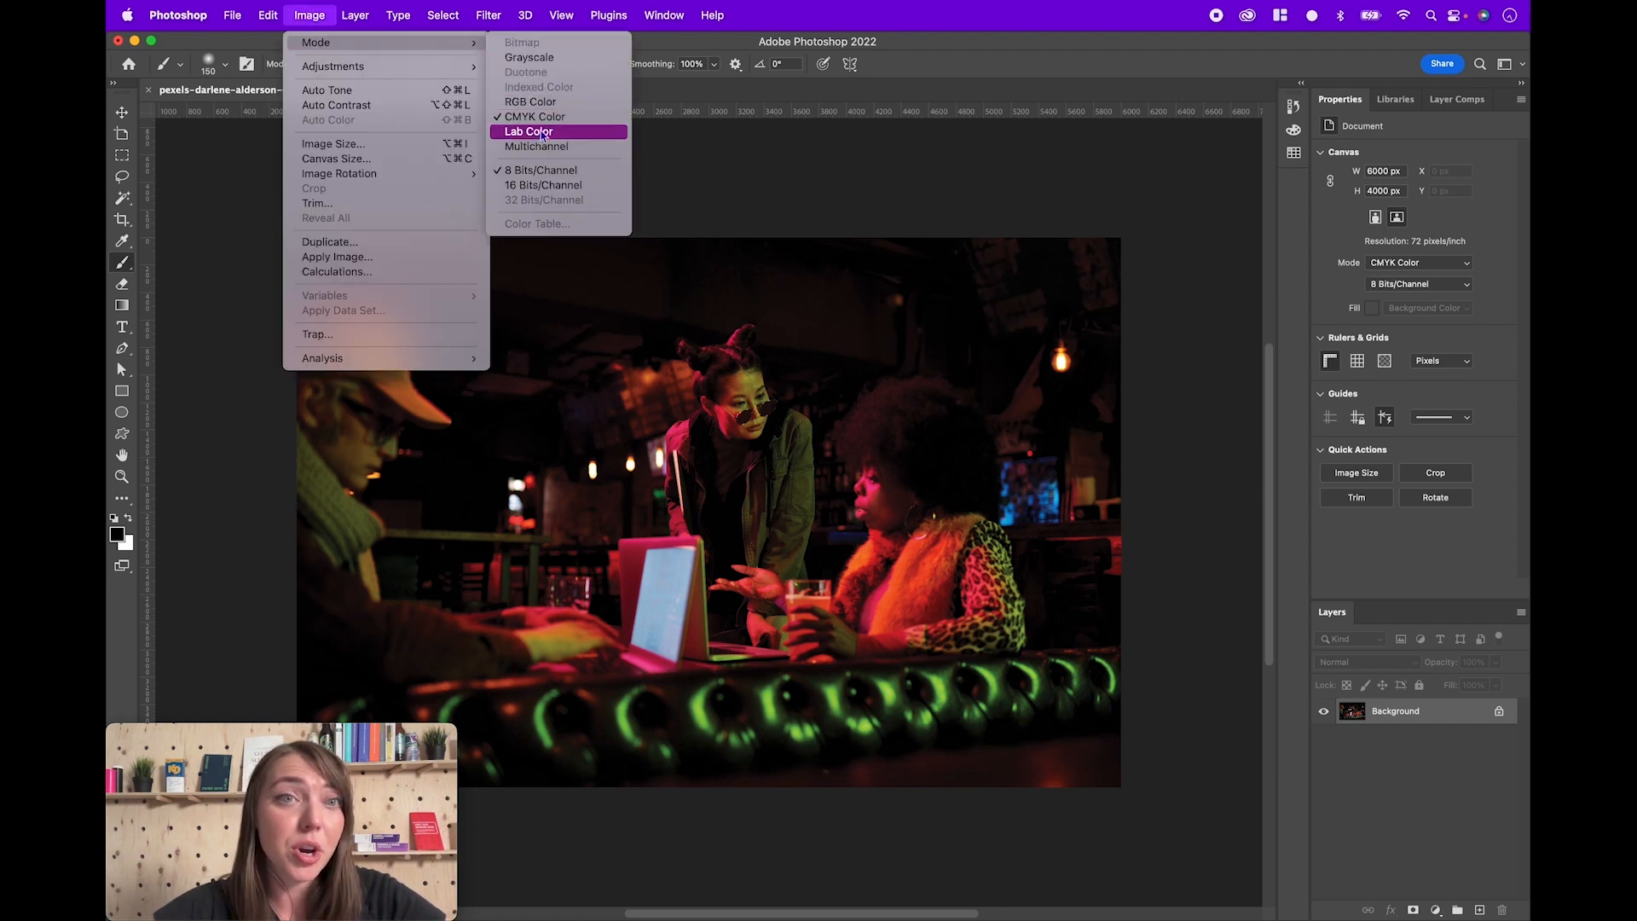
click(316, 6)
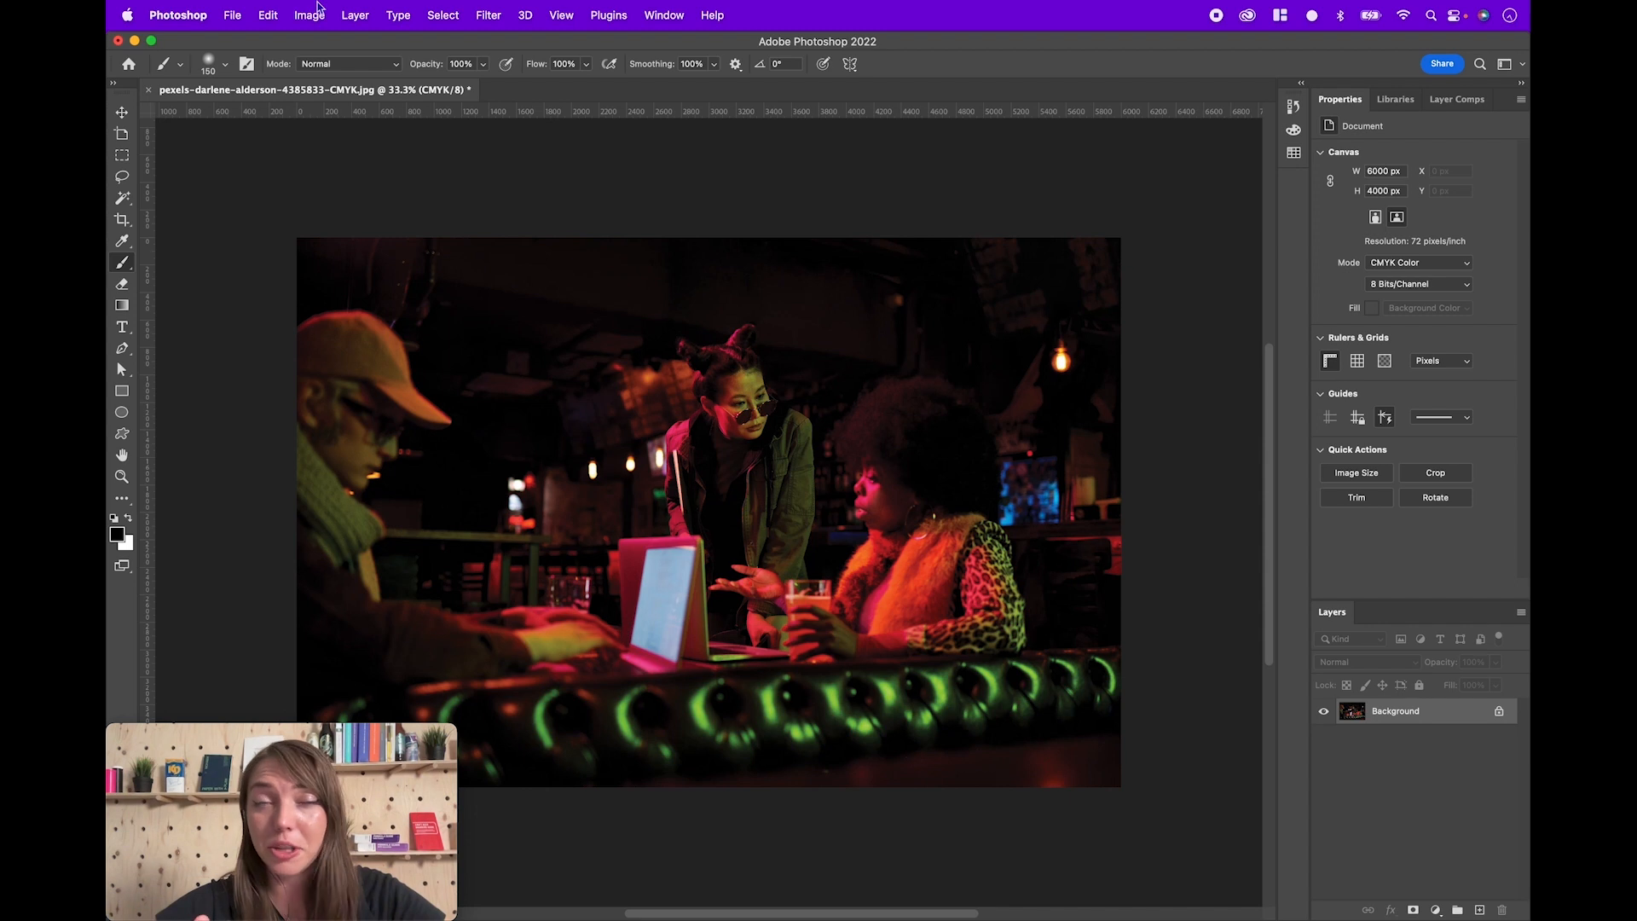
click(310, 14)
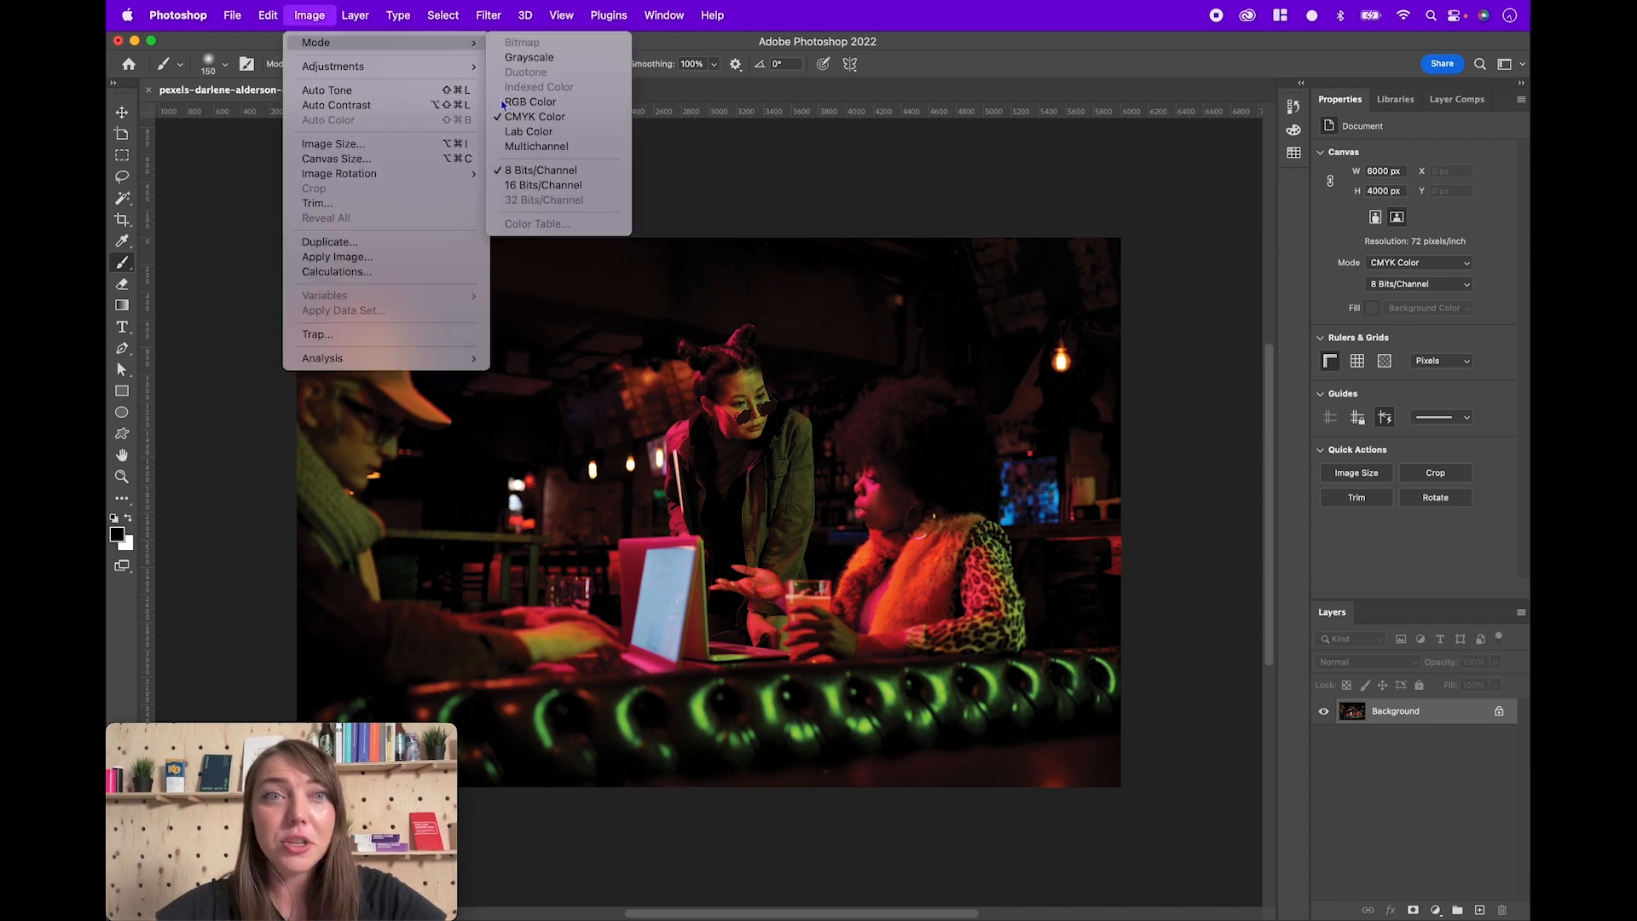
click(1509, 862)
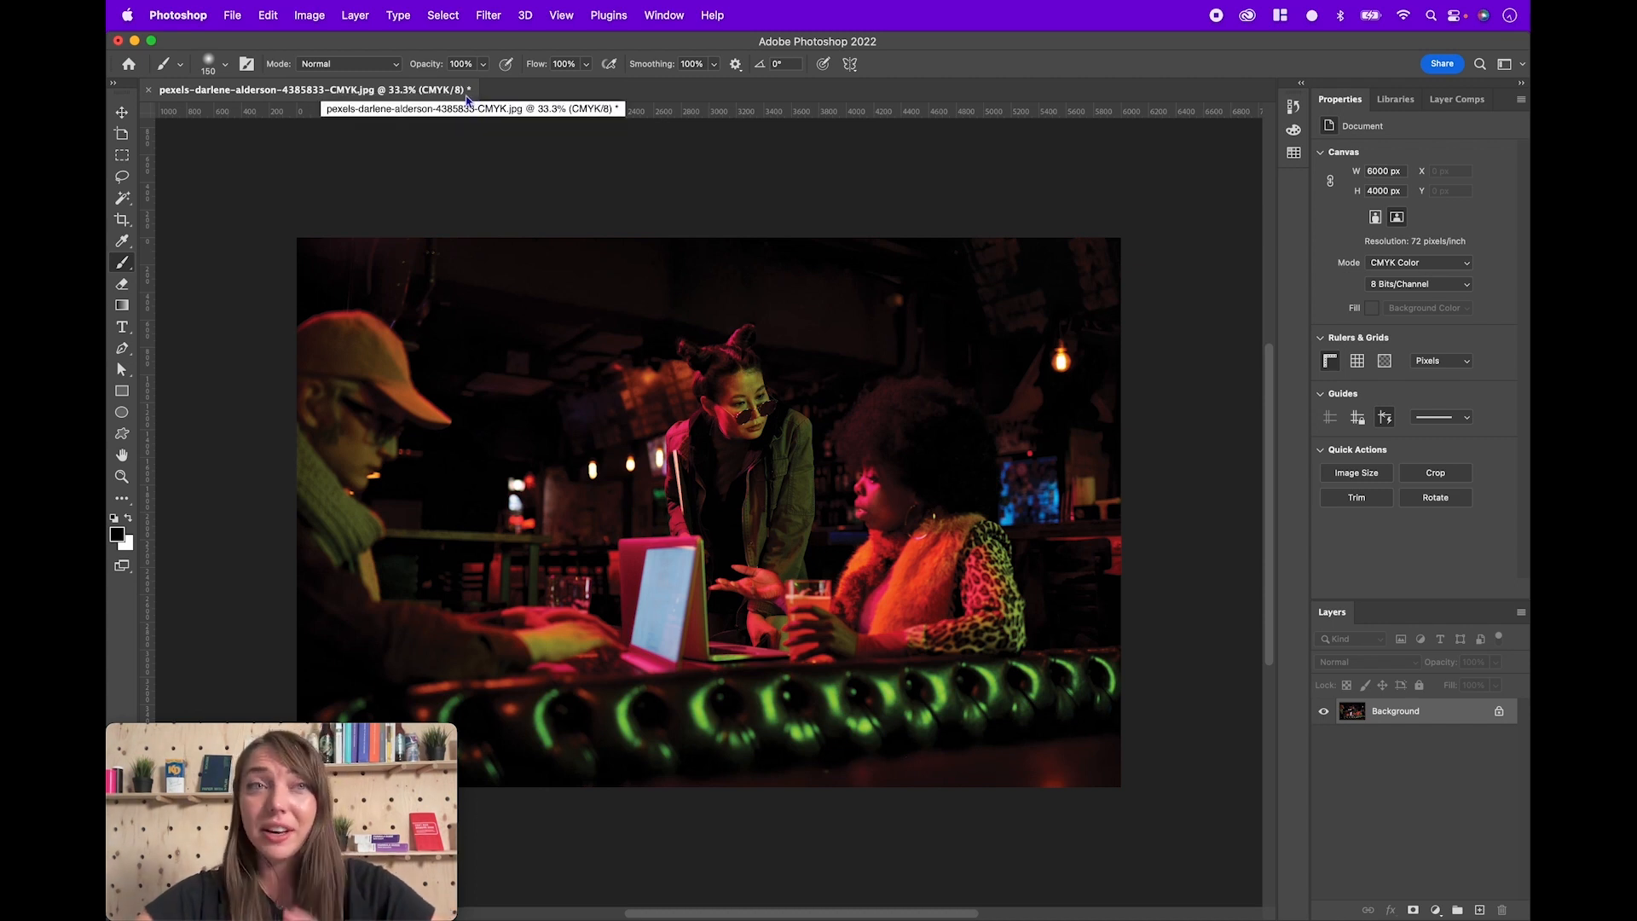
Step: Set the photo's resolution to 300 pixels/inch in the Image Size settings
click(348, 7)
mouse_move(319, 16)
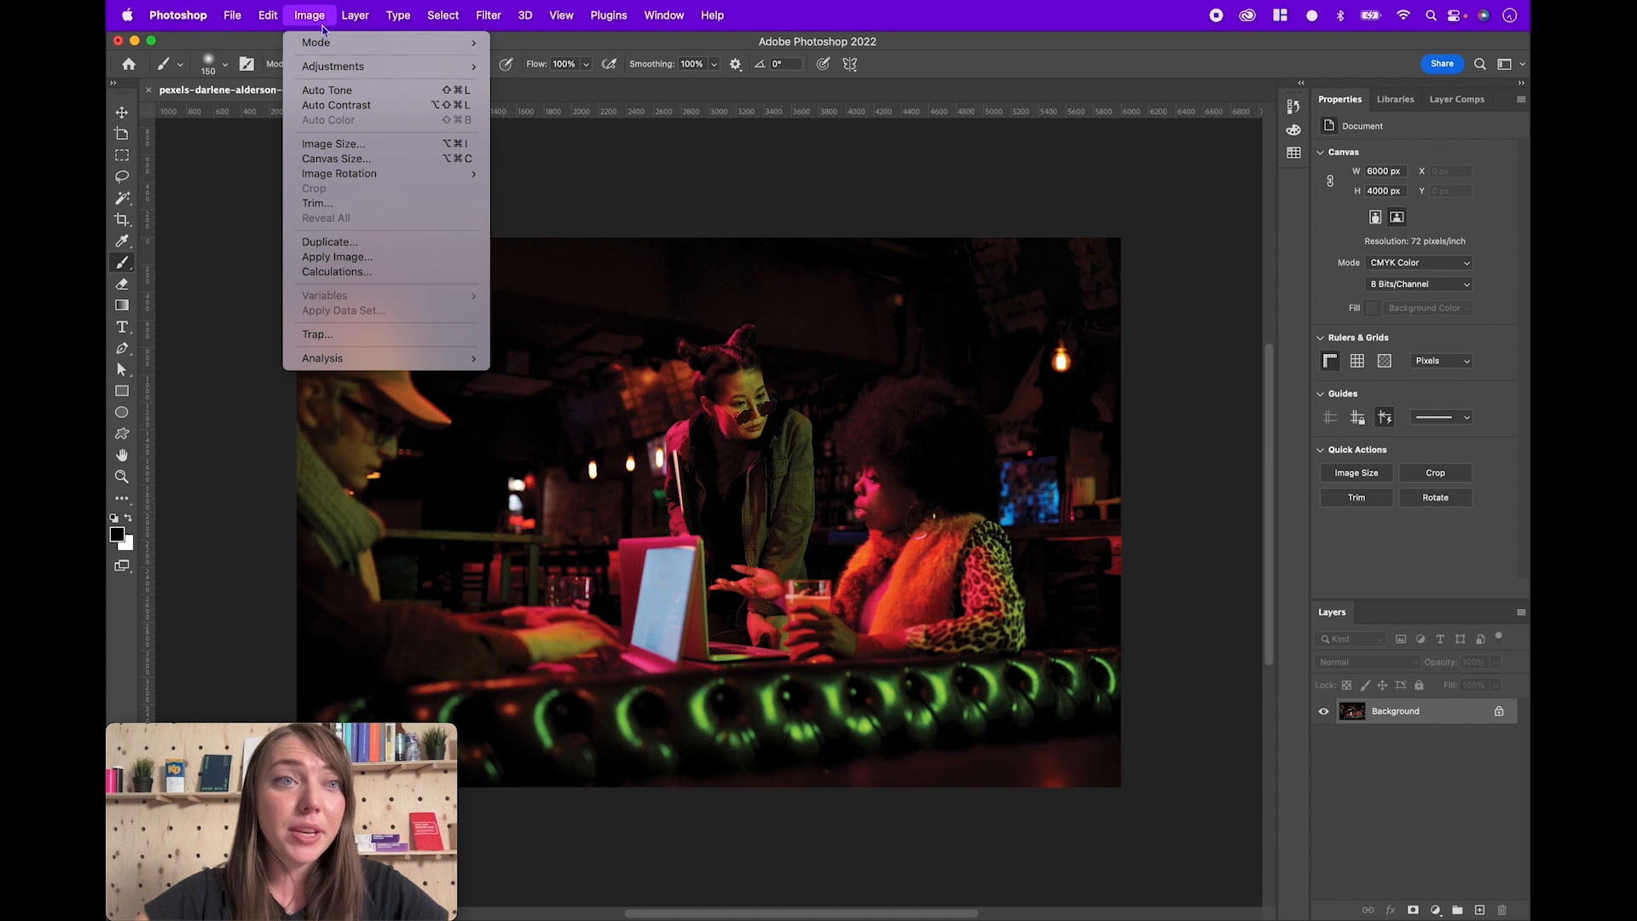
click(341, 146)
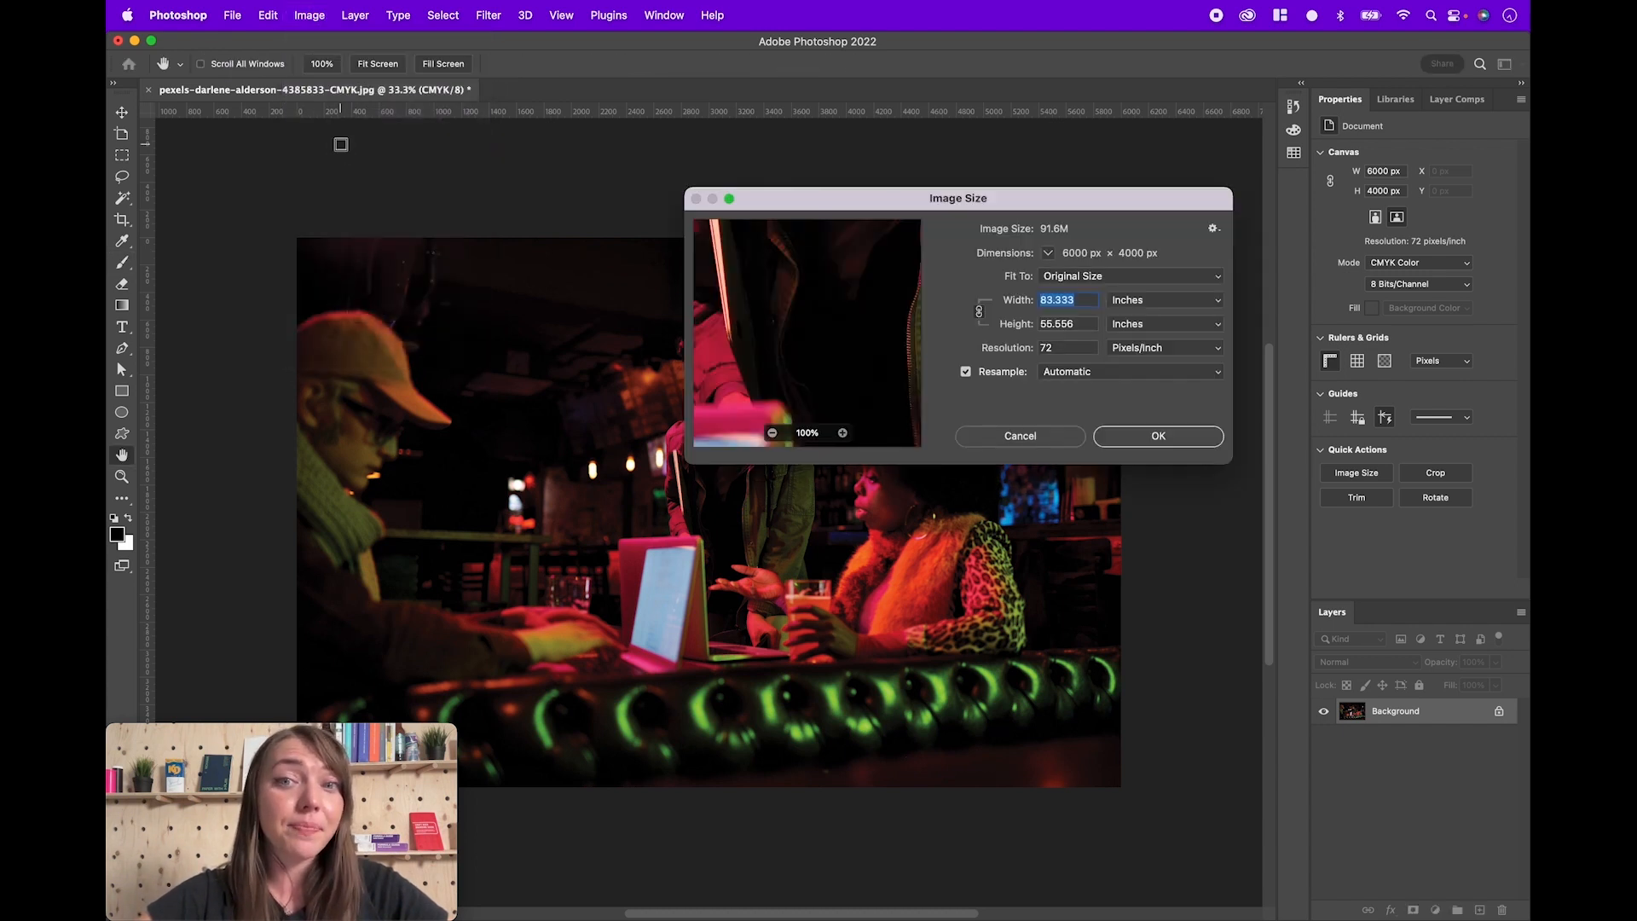
double_click(1046, 347)
text(3)
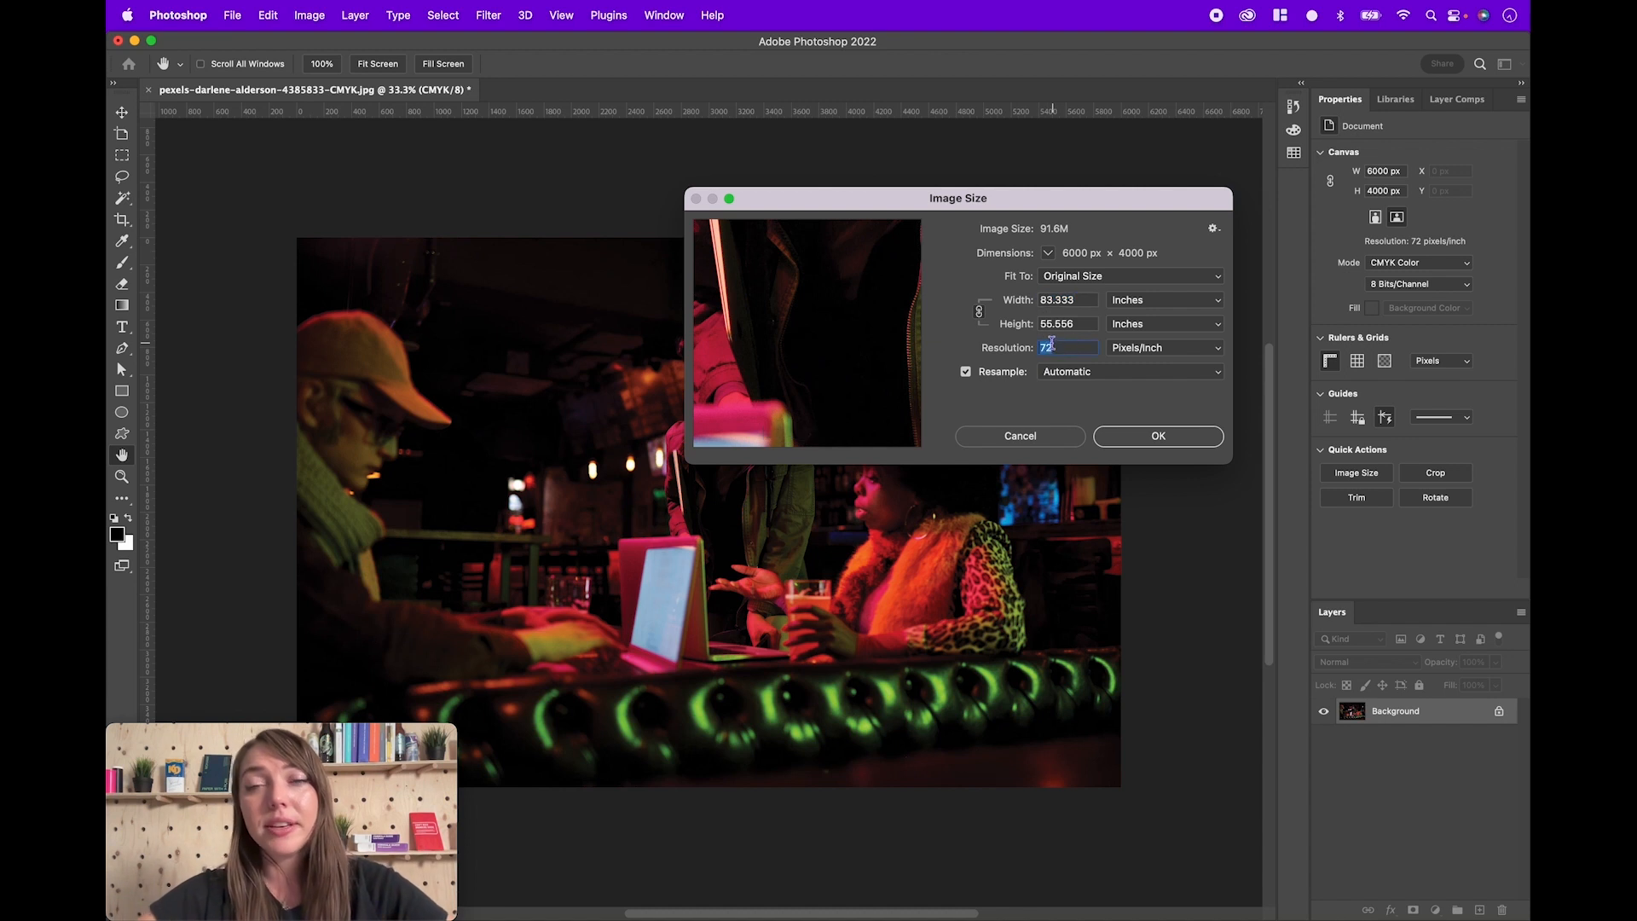
text(00)
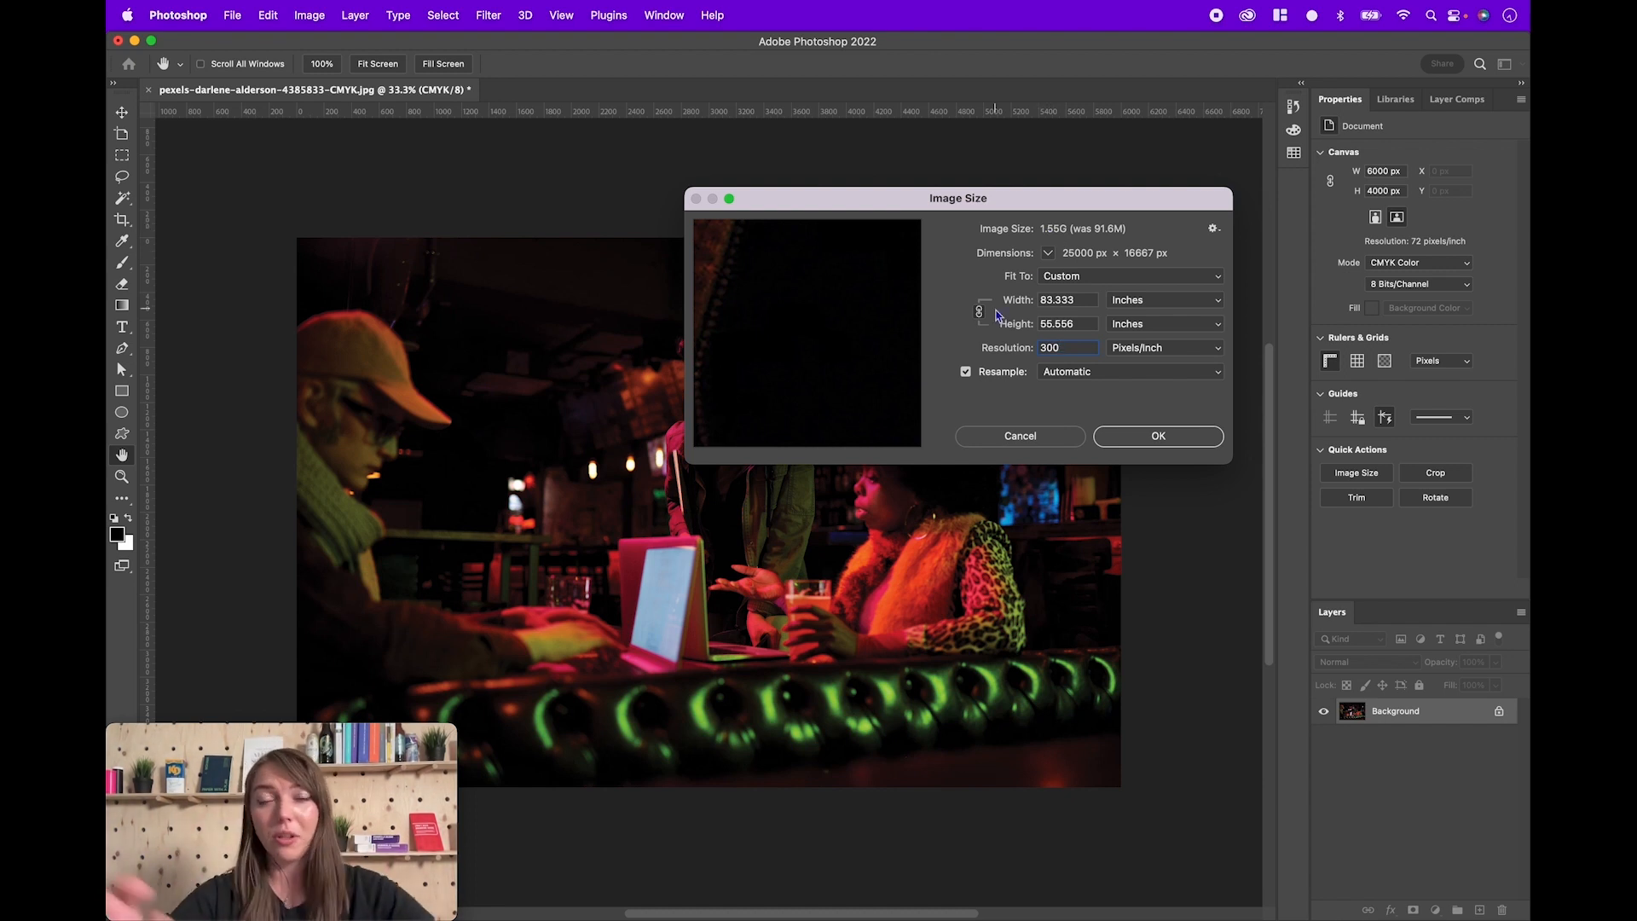
Step: Switch to InDesign and check the width and height of the photo frame below the GRAND OPENING! headline
double_click(1077, 321)
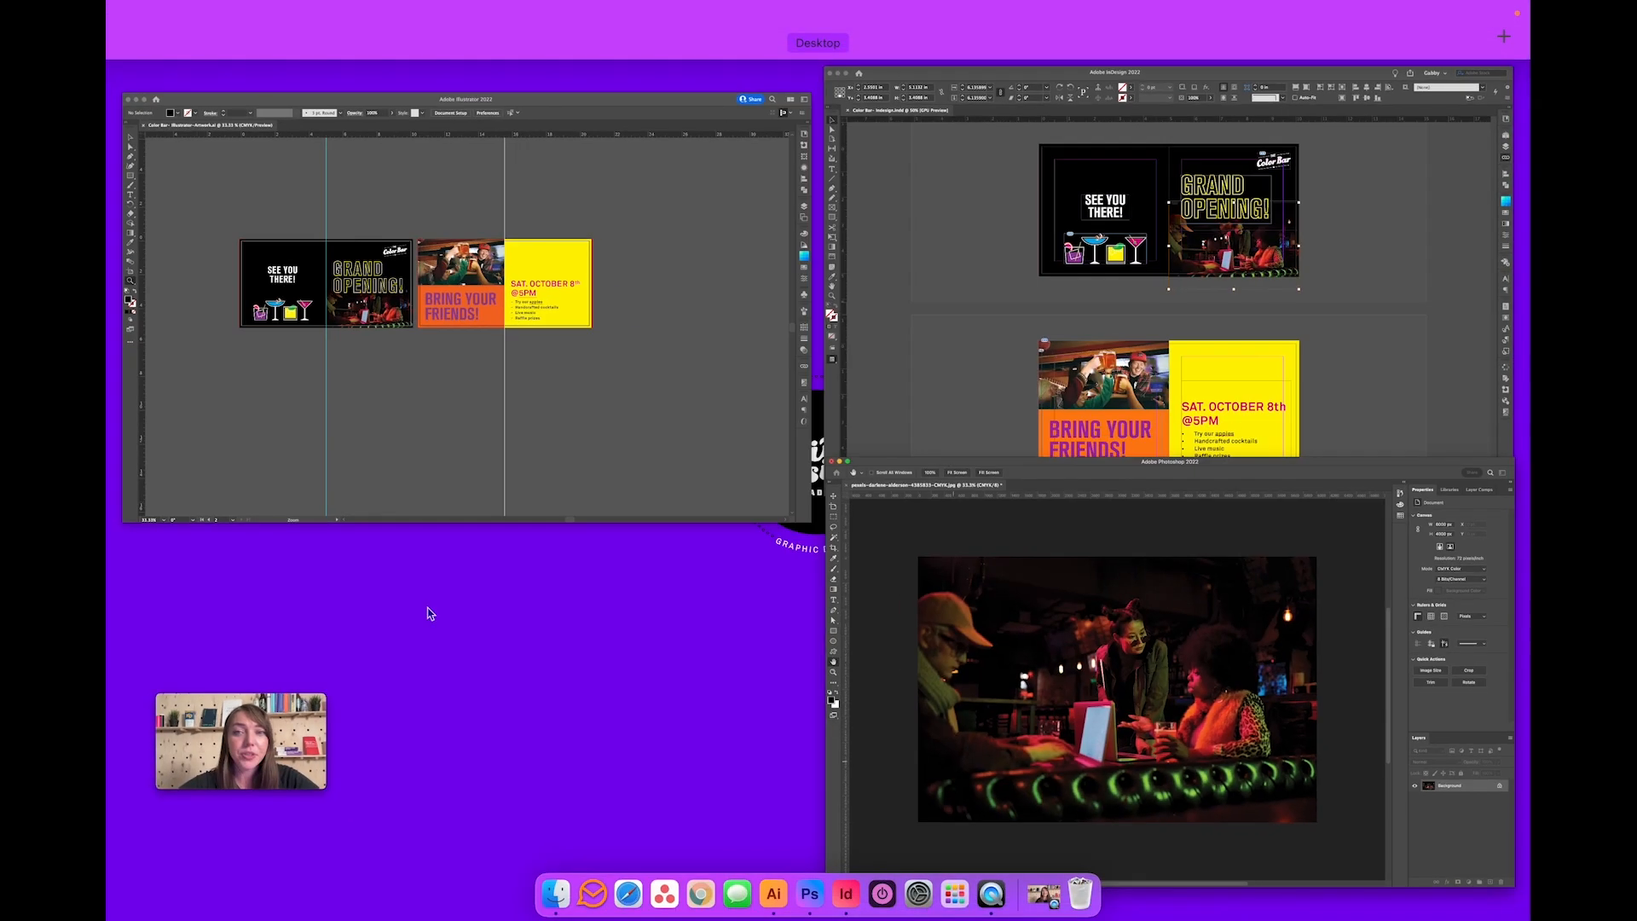
click(915, 367)
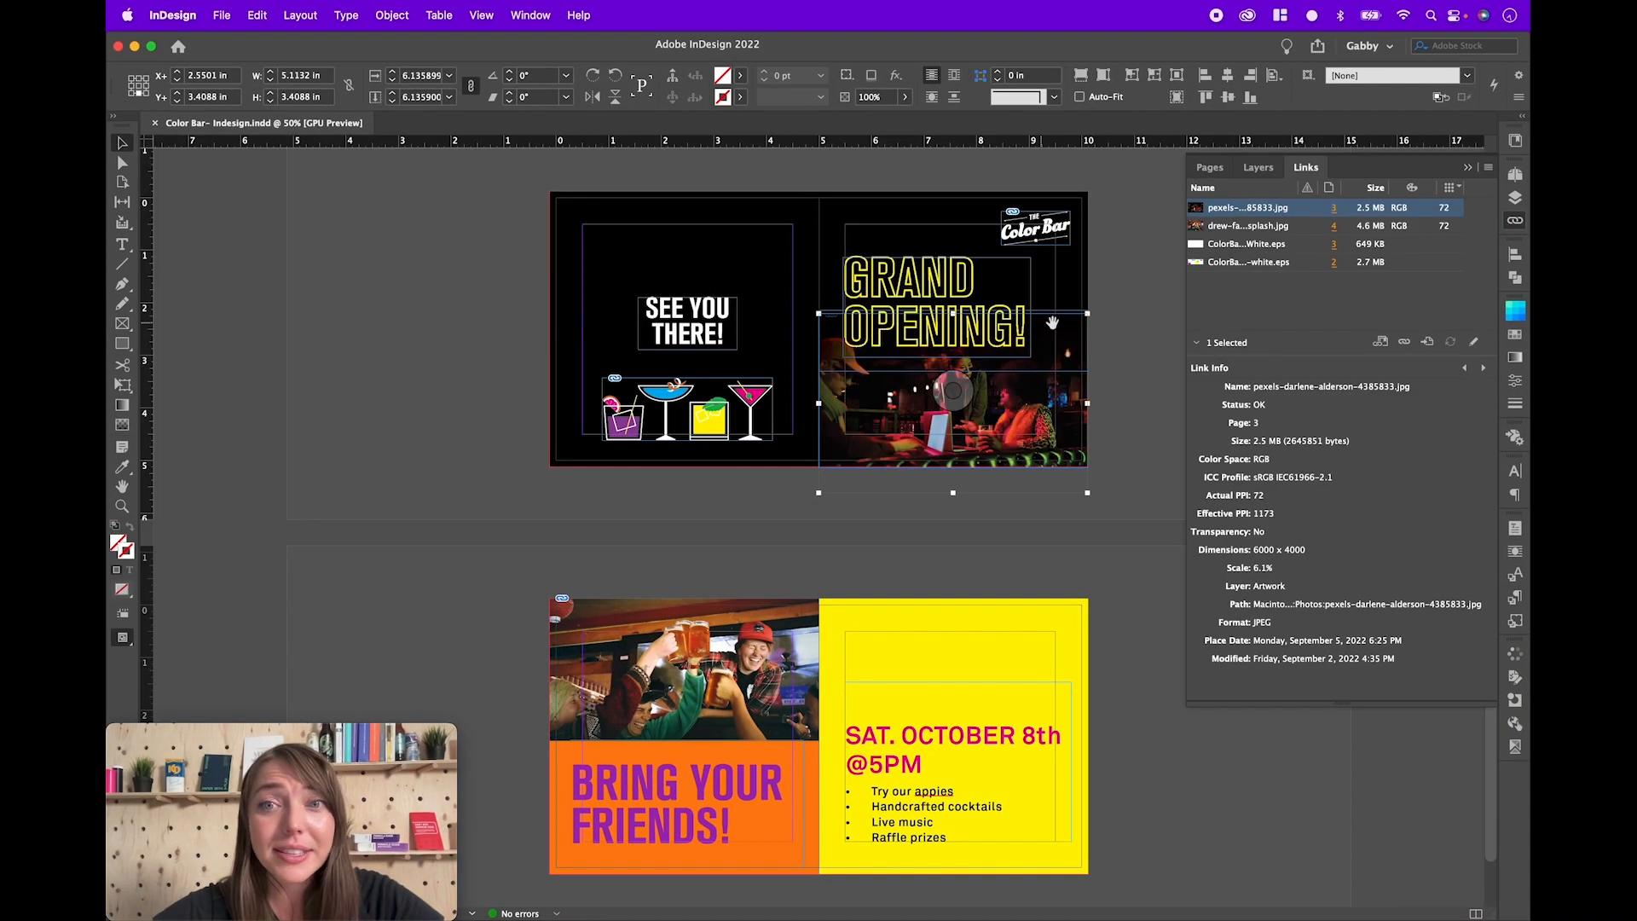
click(1151, 396)
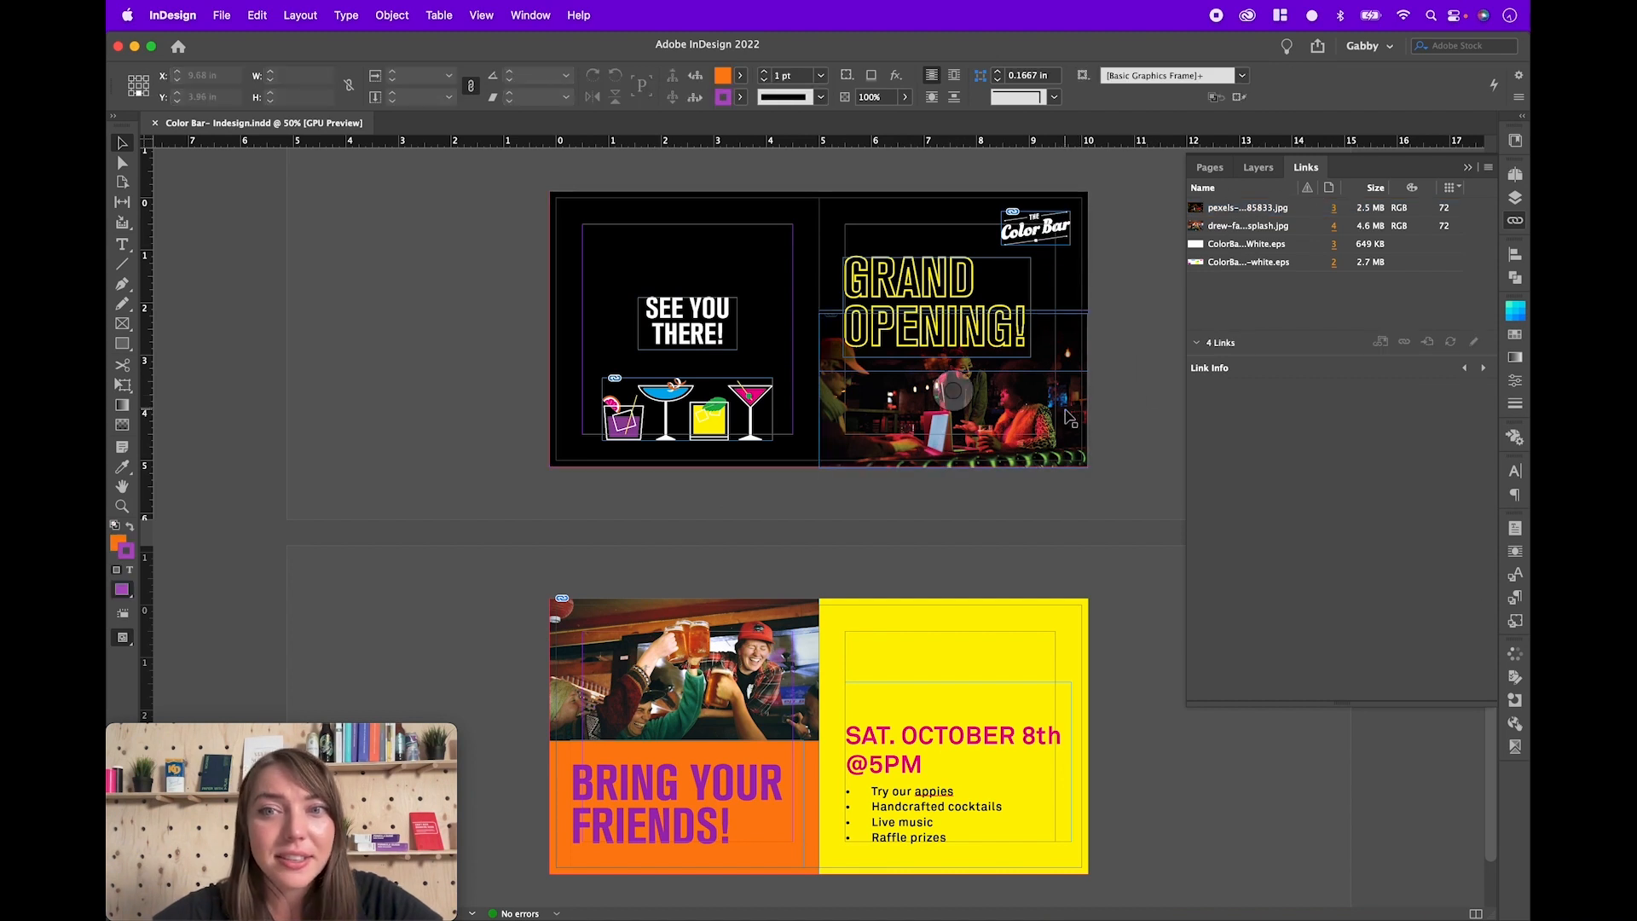
click(1069, 420)
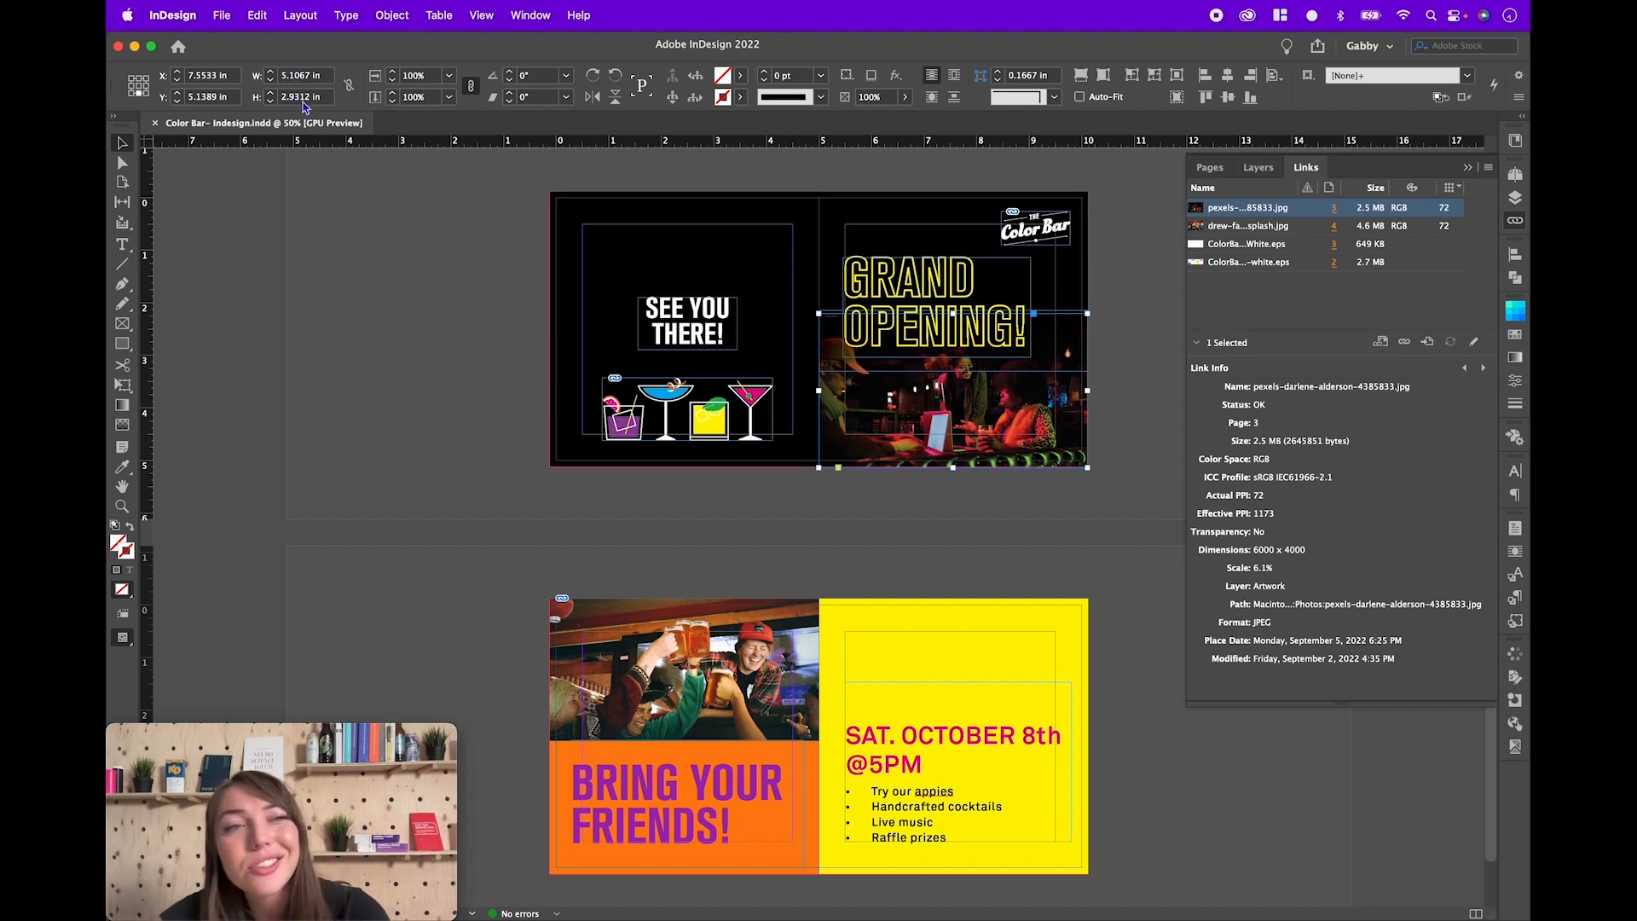
Step: Switch to Photoshop and resize the photo to 5.2 inches wide at 300 pixels/inch
key(super+Tab)
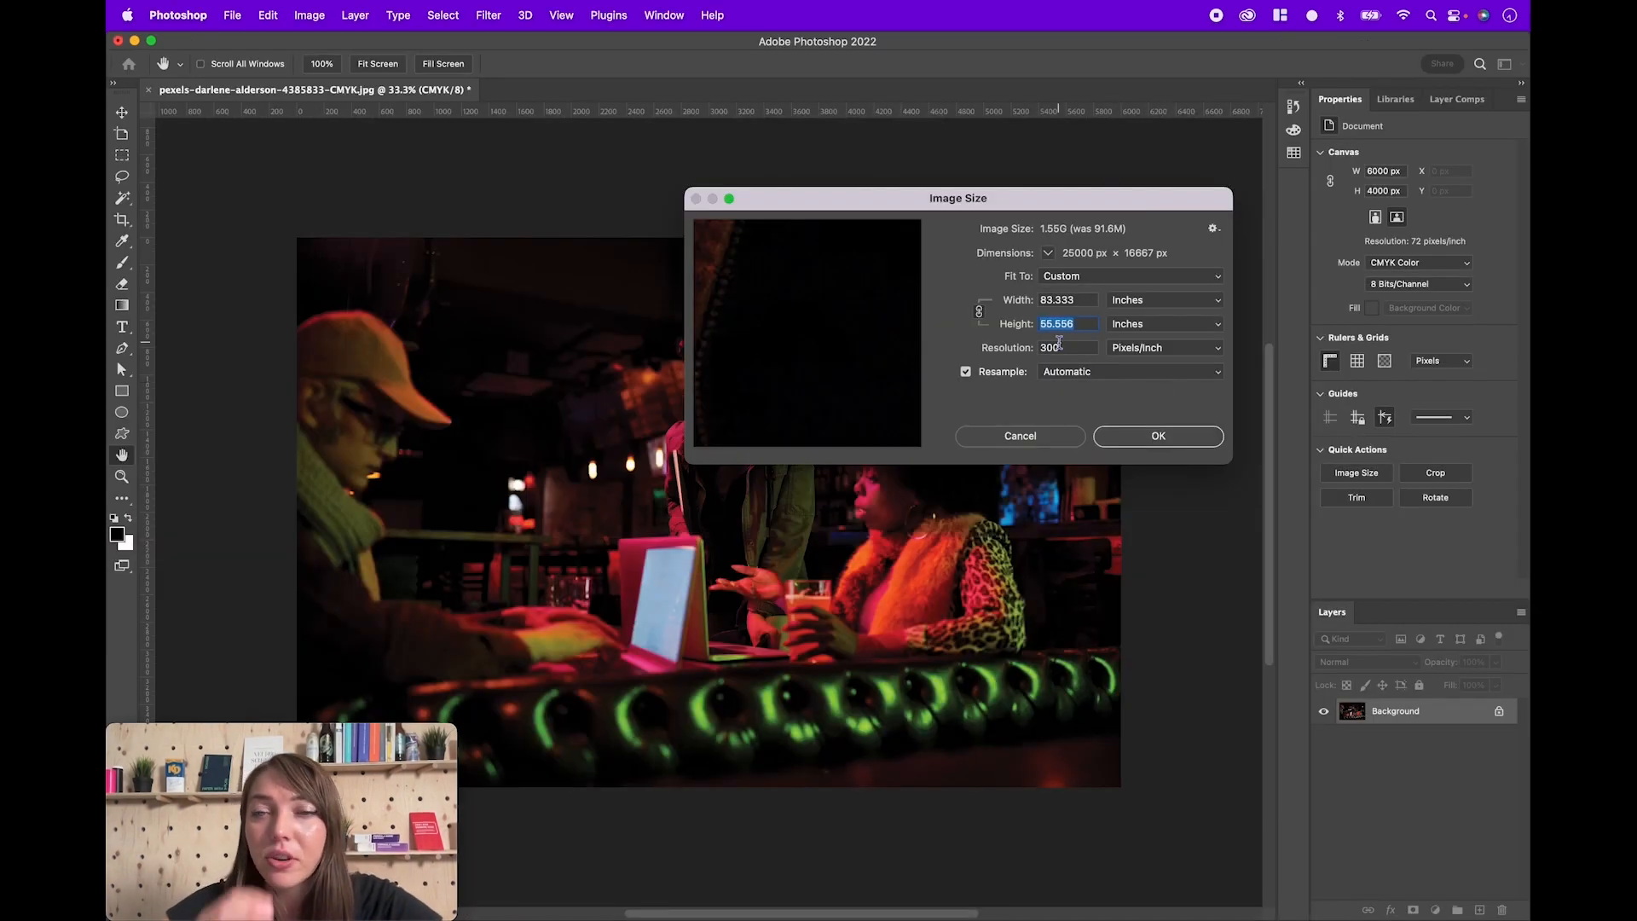
double_click(1065, 303)
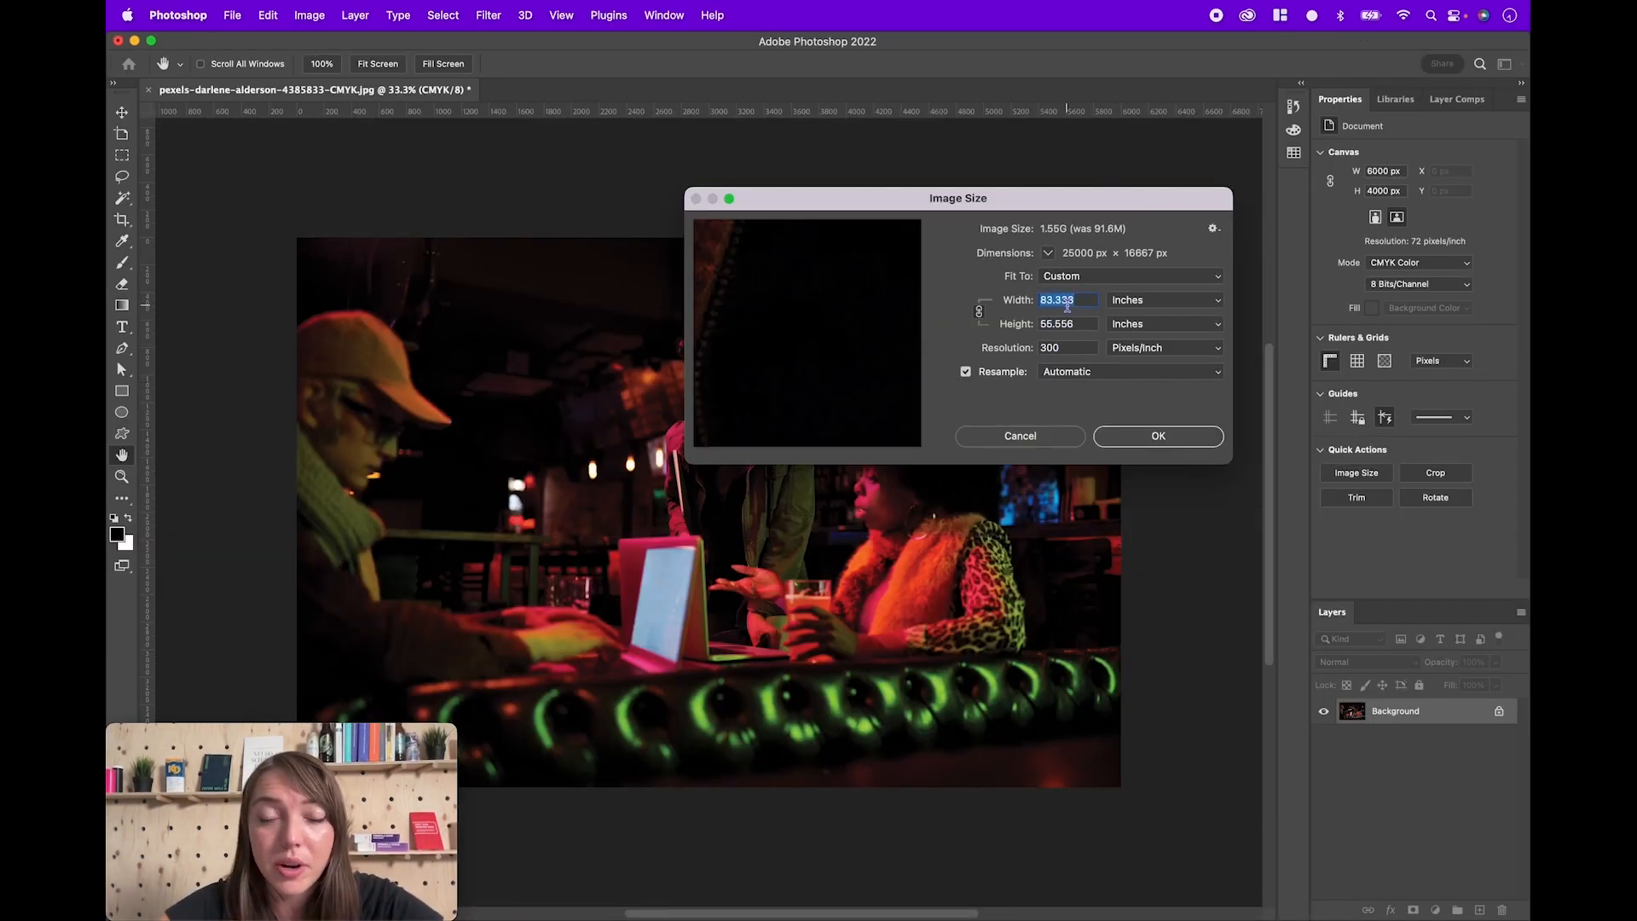
text(5)
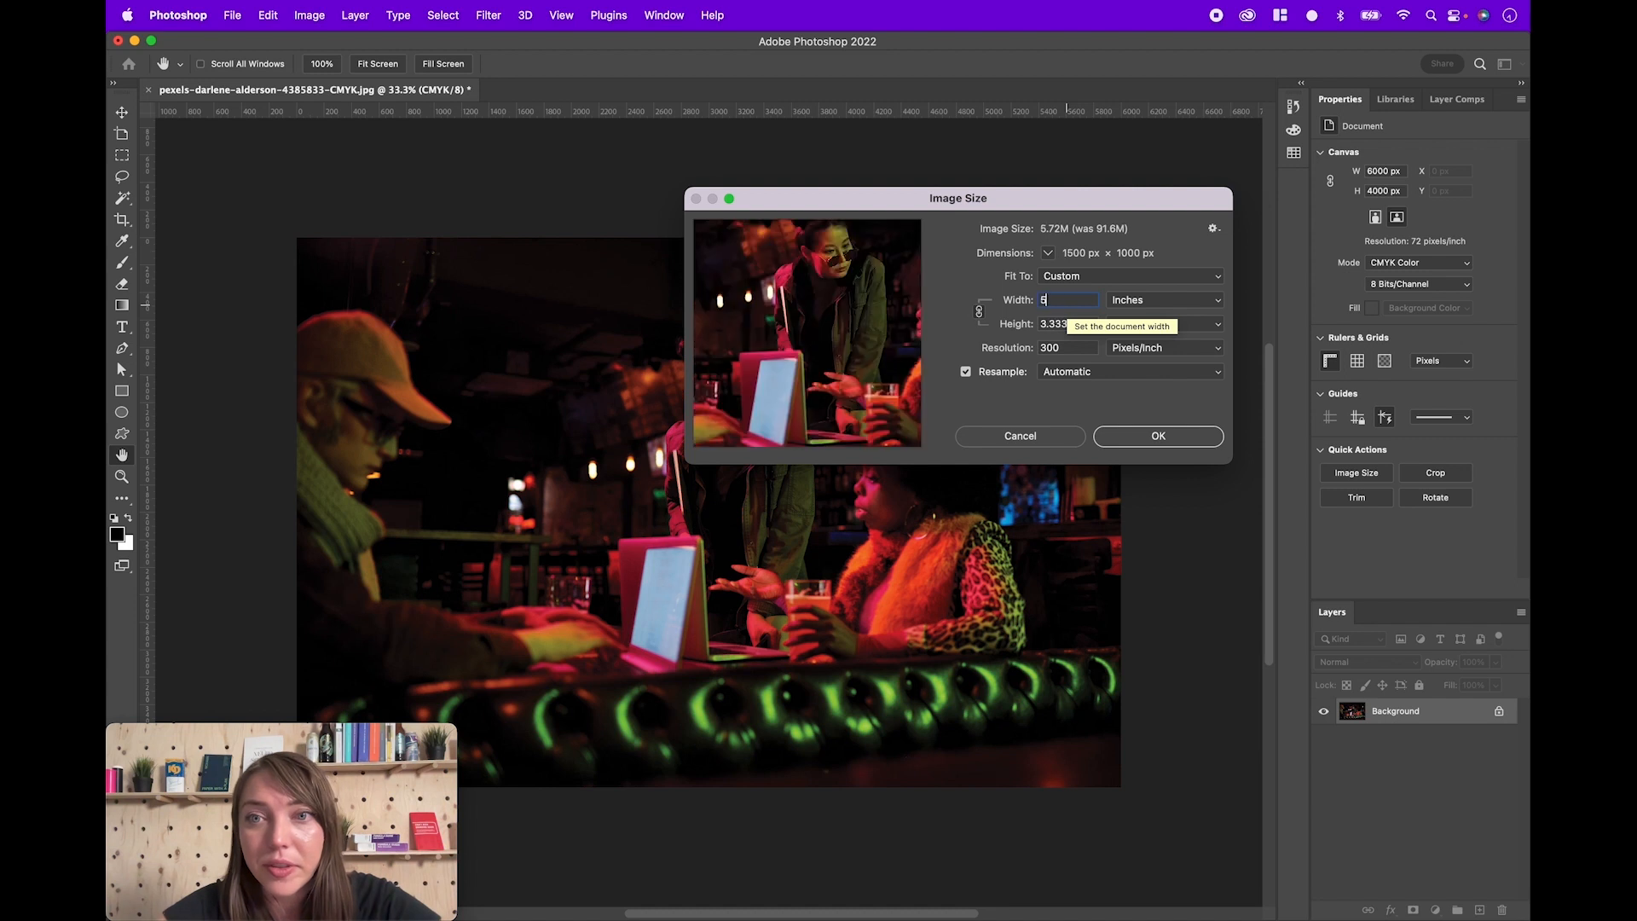
double_click(1065, 303)
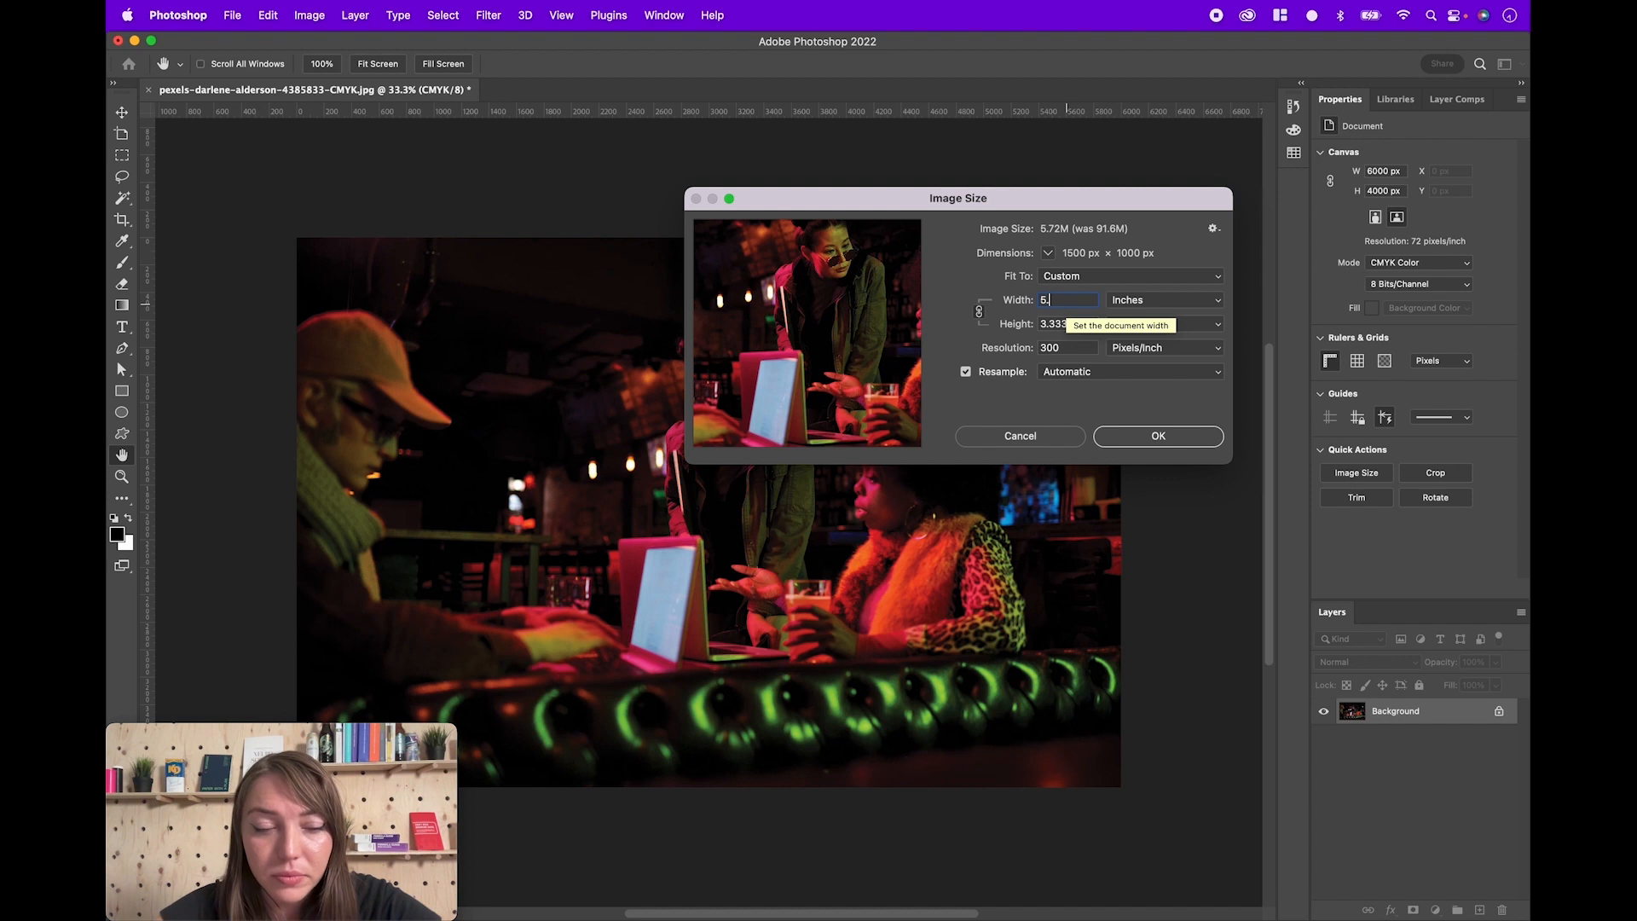
text(2)
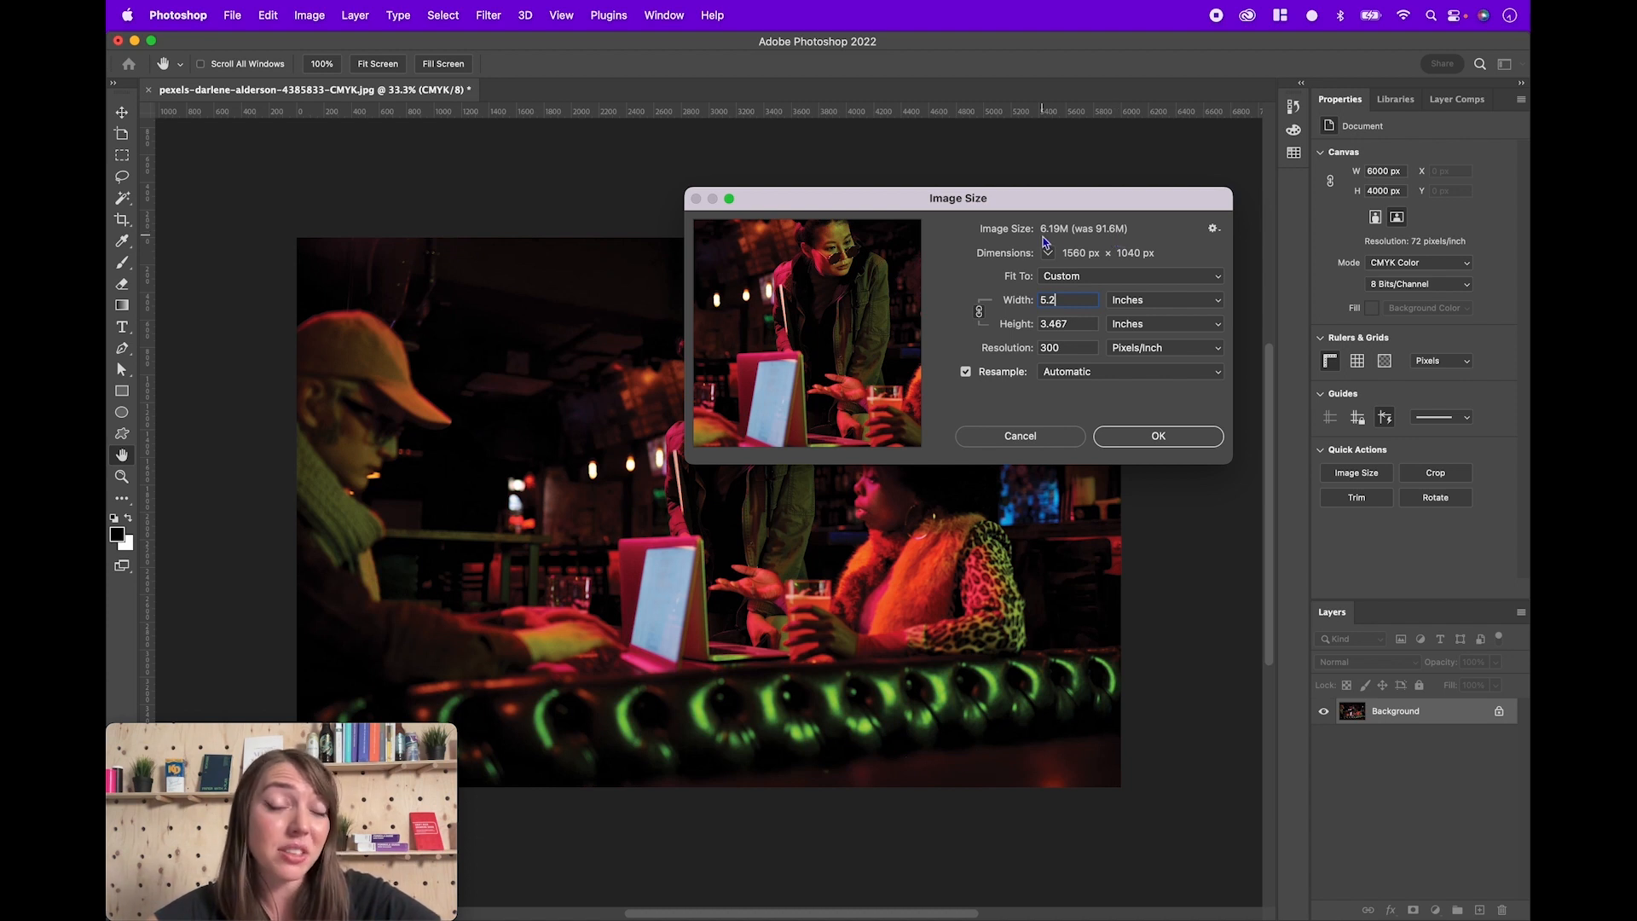
click(1151, 436)
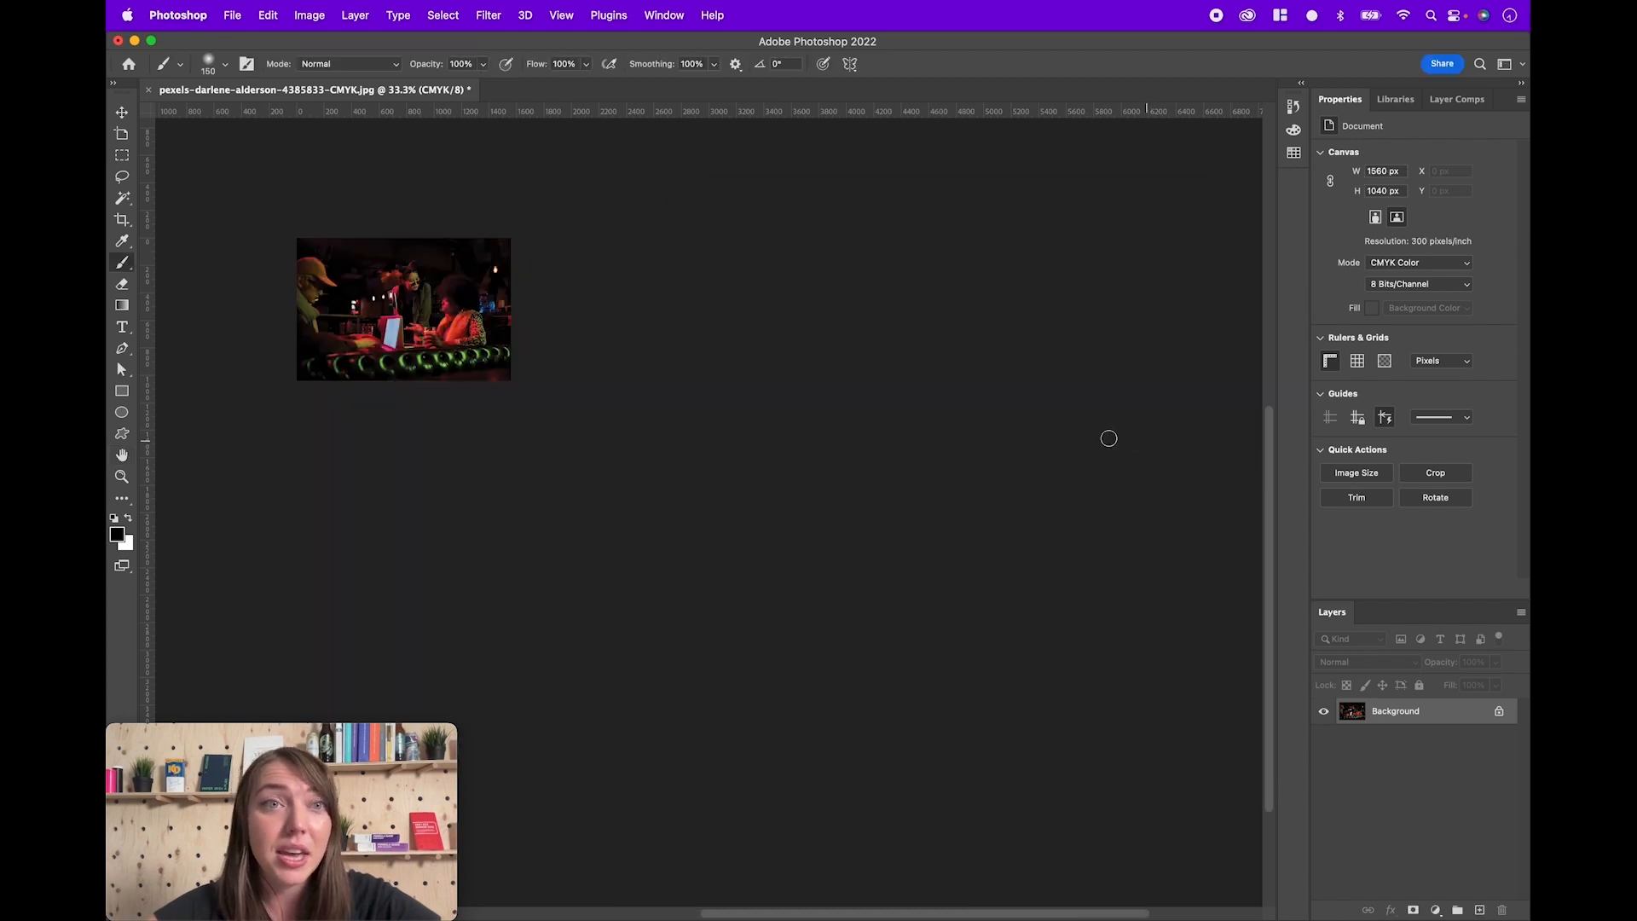
Step: Save the resized CMYK photo
key(super+s)
key(z)
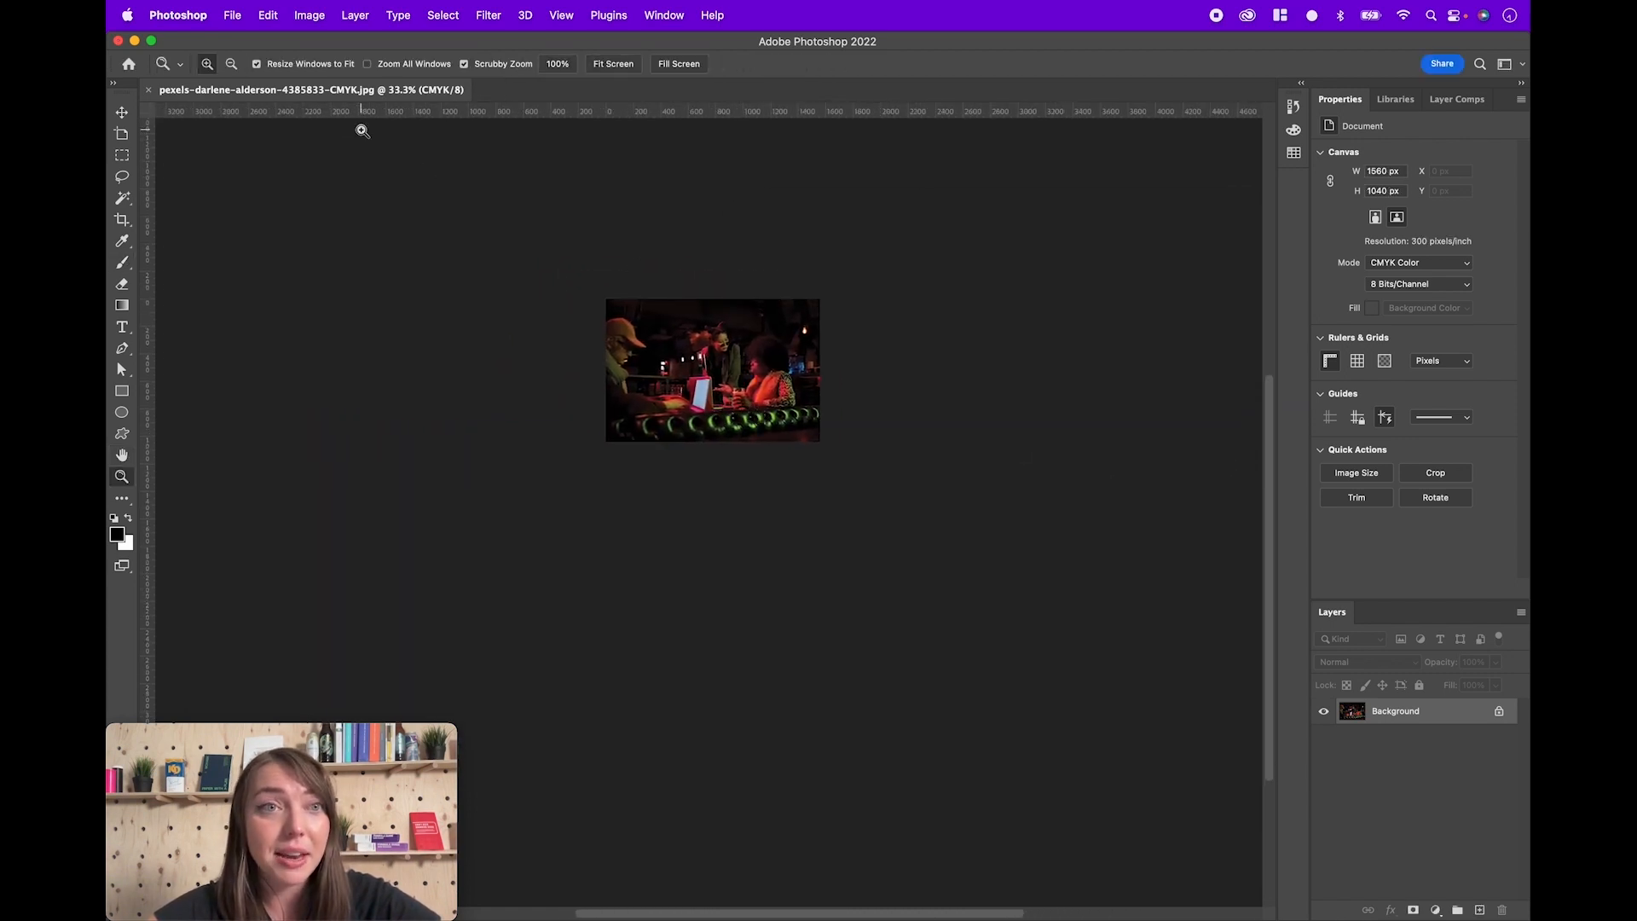
click(725, 410)
click(708, 414)
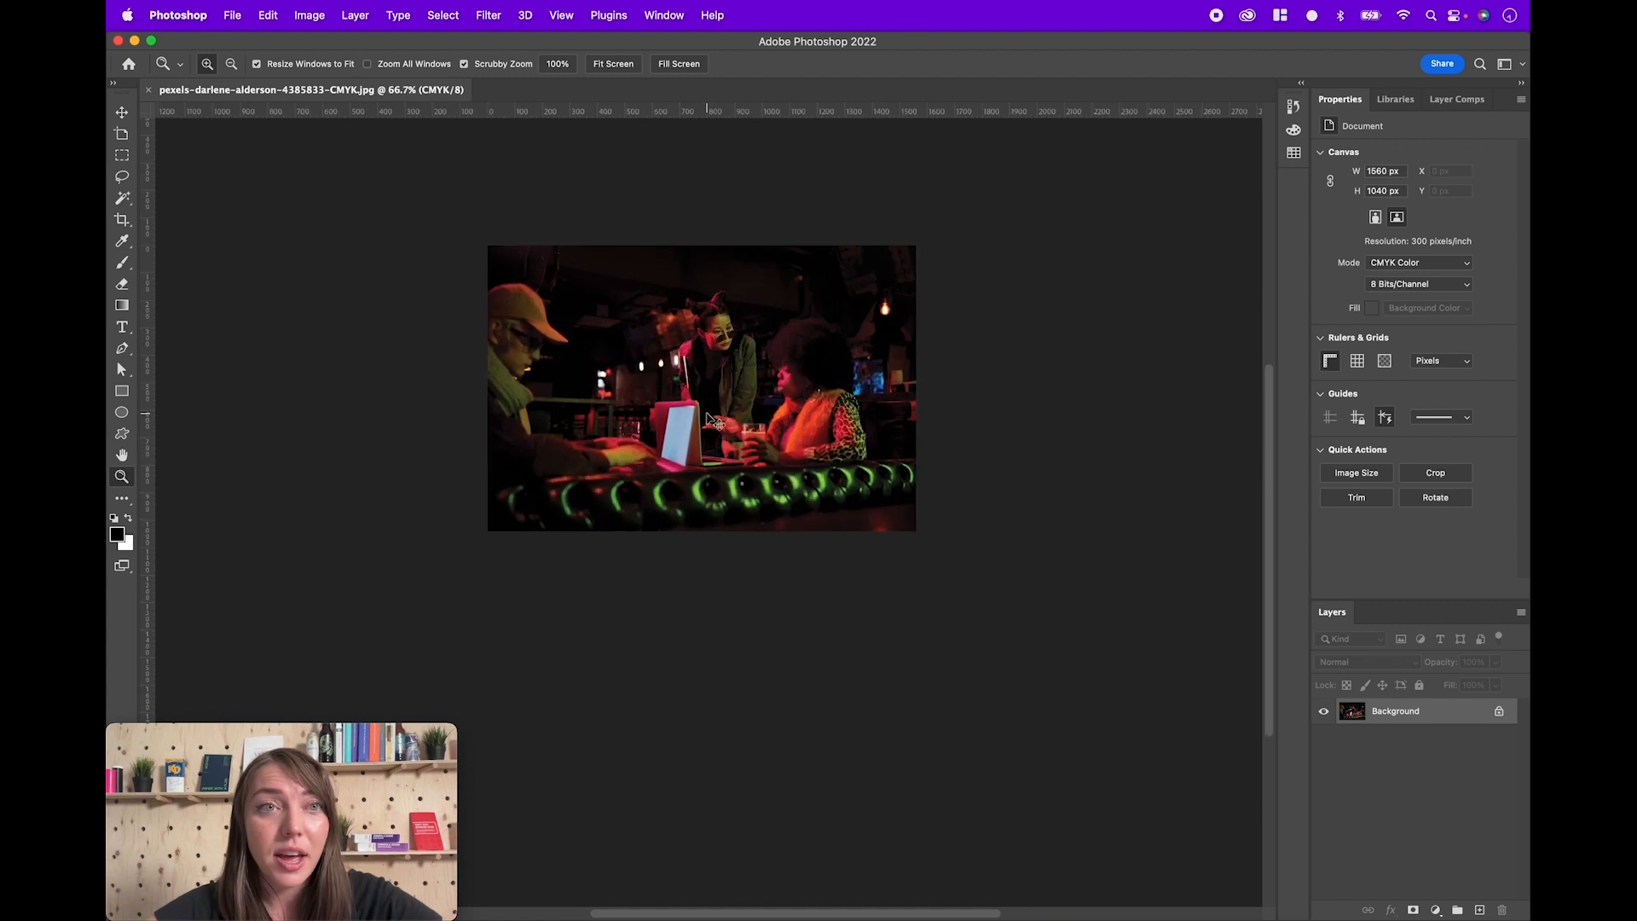
Step: Switch to InDesign and open the linked beer-toast photo for editing in Adobe Photoshop 2022
key(super+Tab)
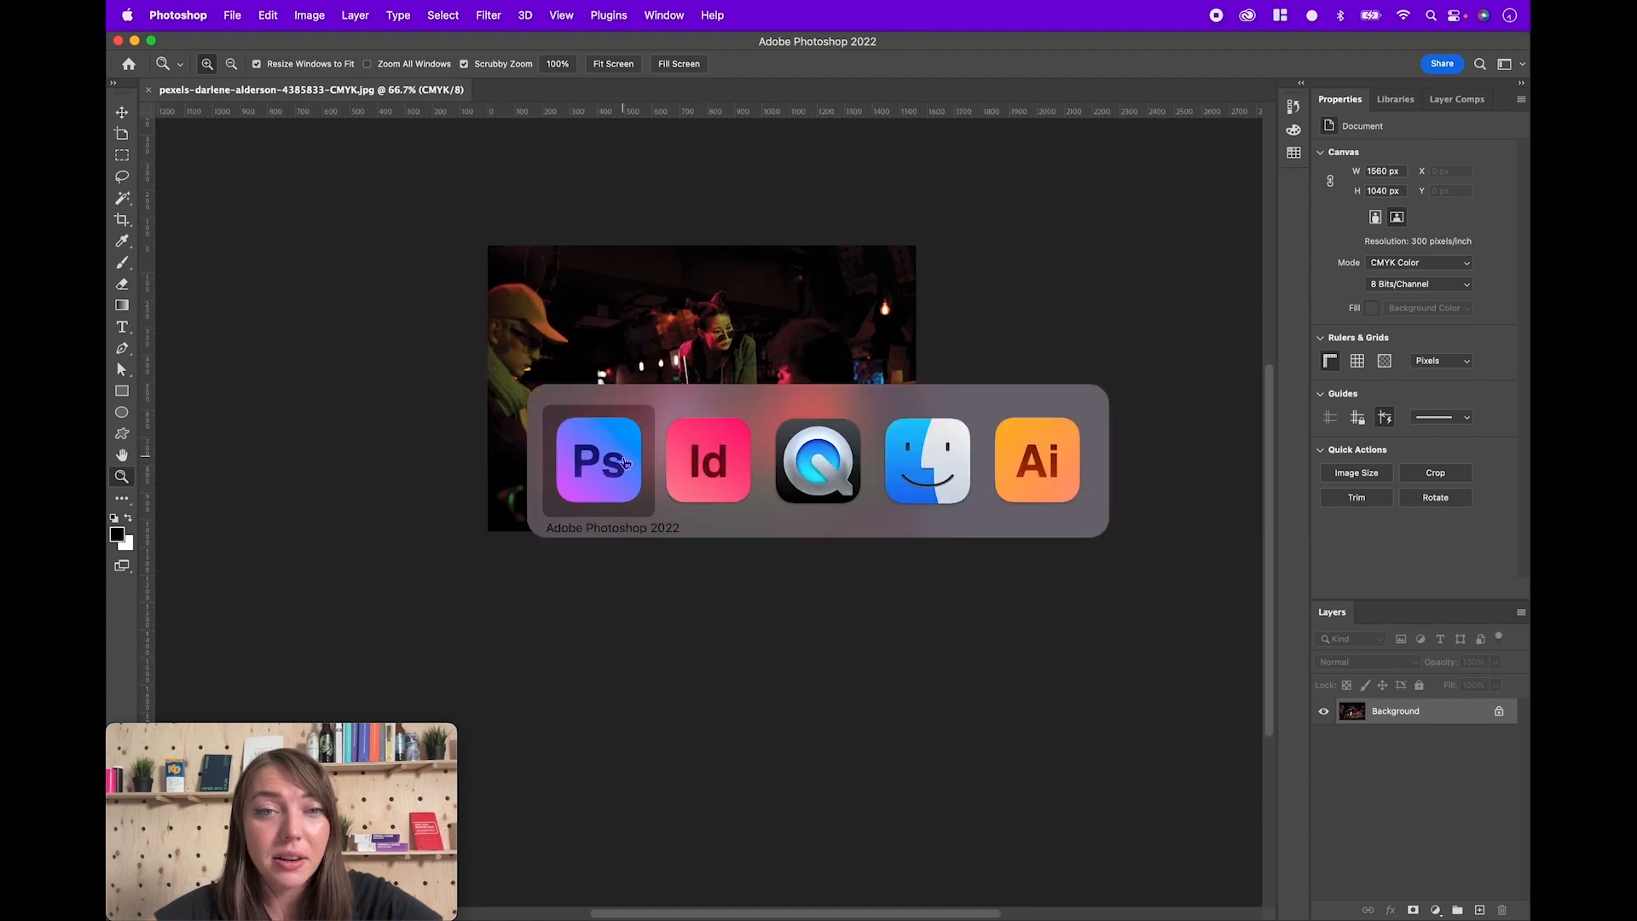
click(708, 460)
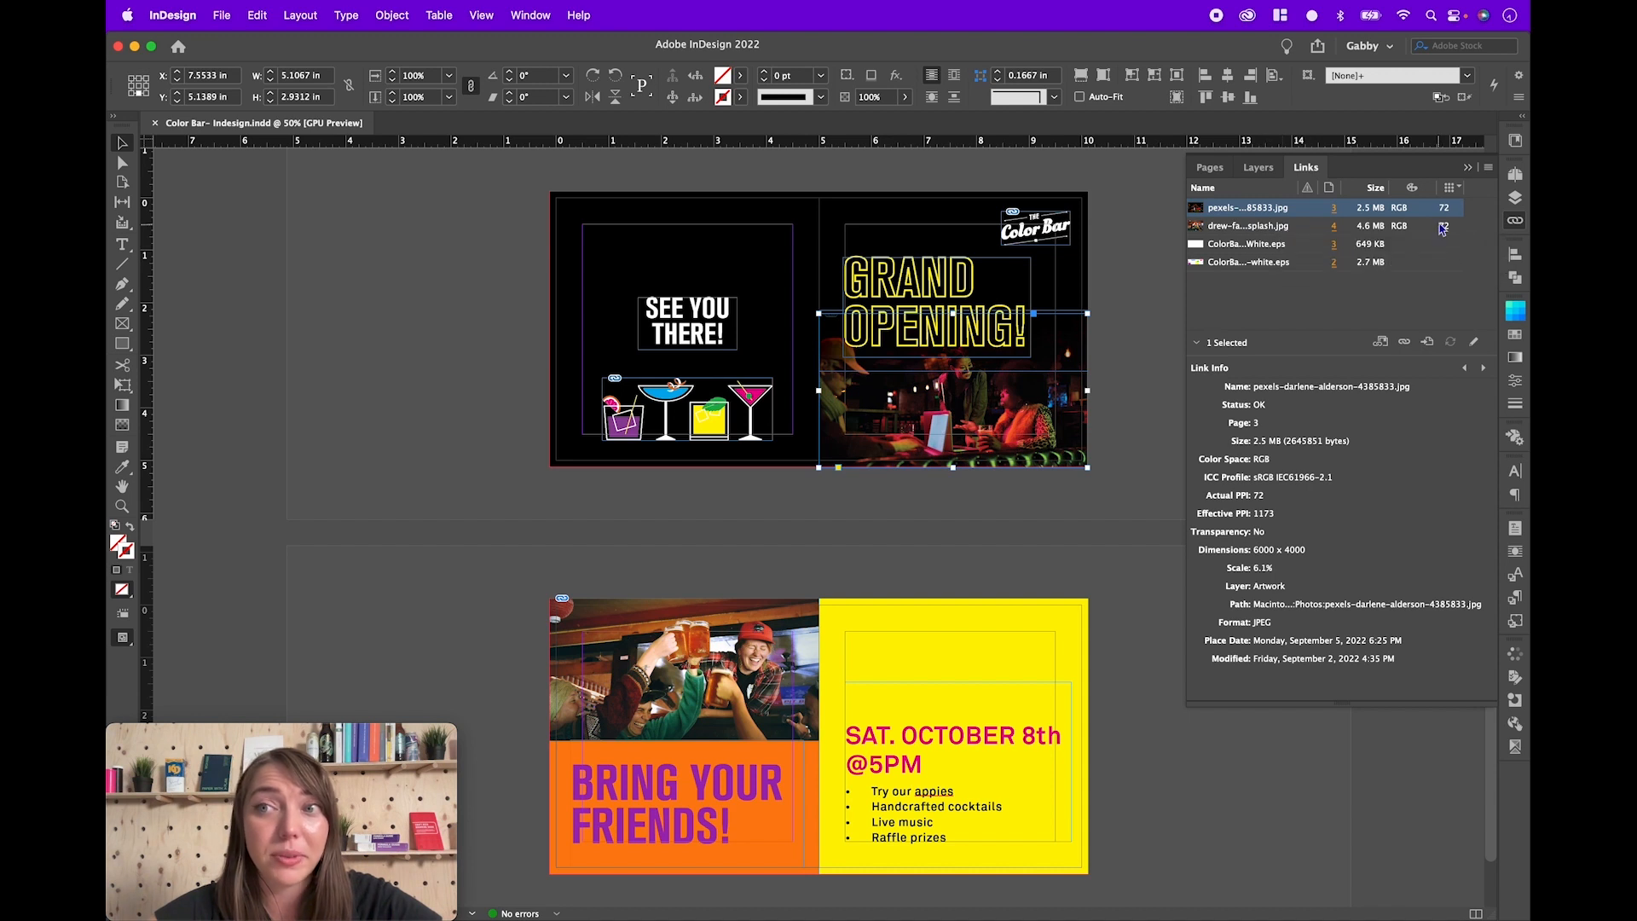
click(1164, 329)
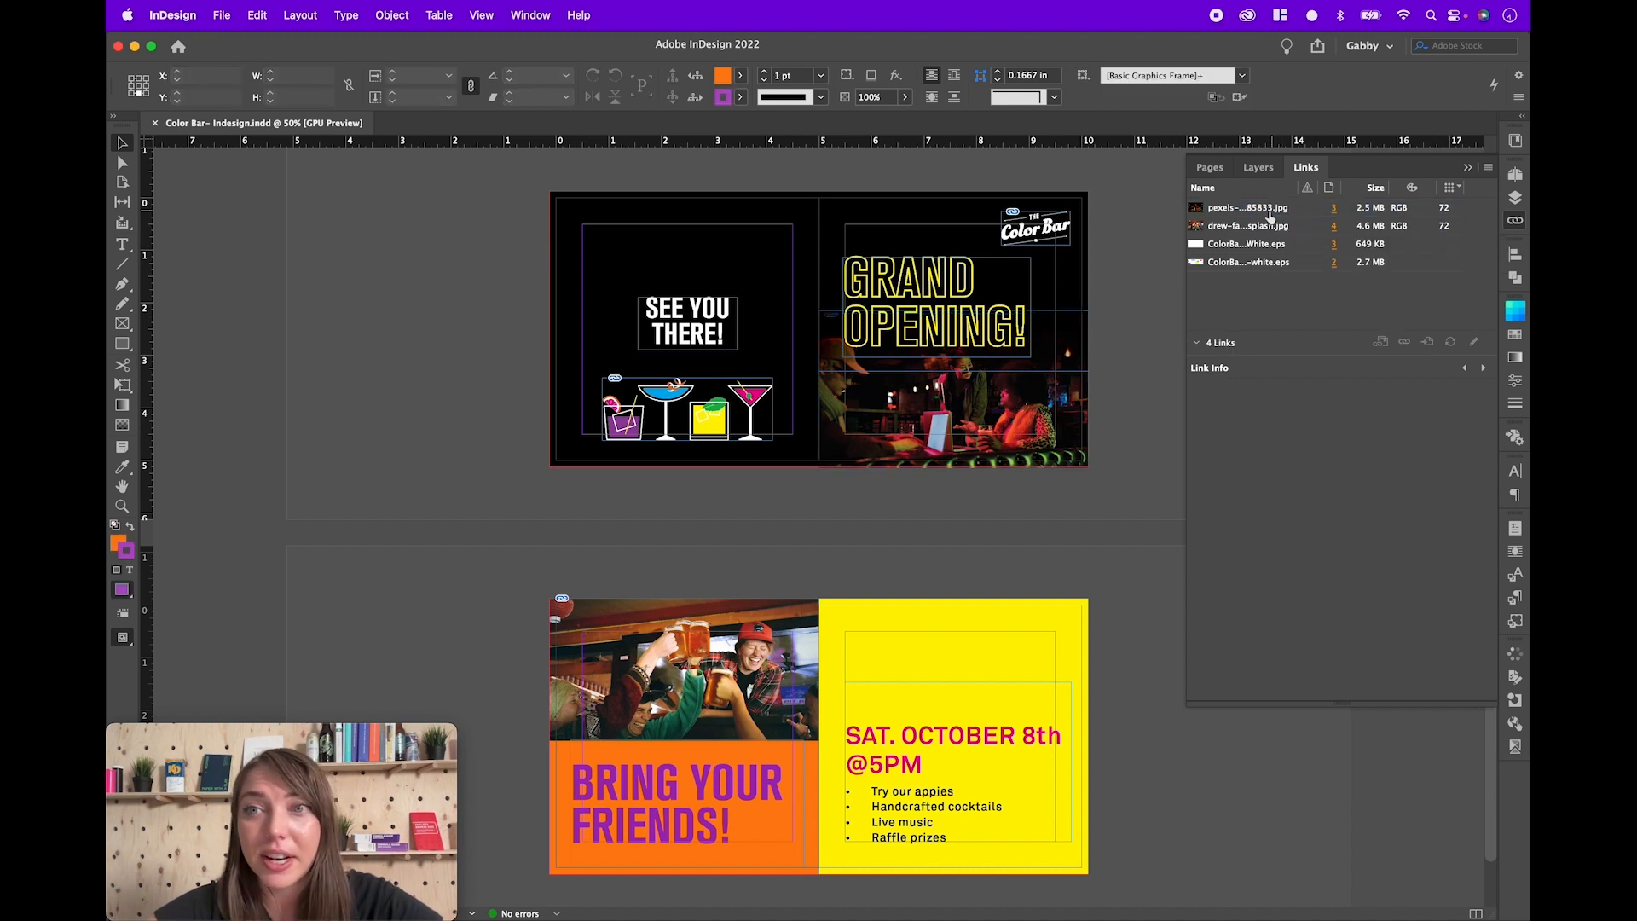
click(1257, 227)
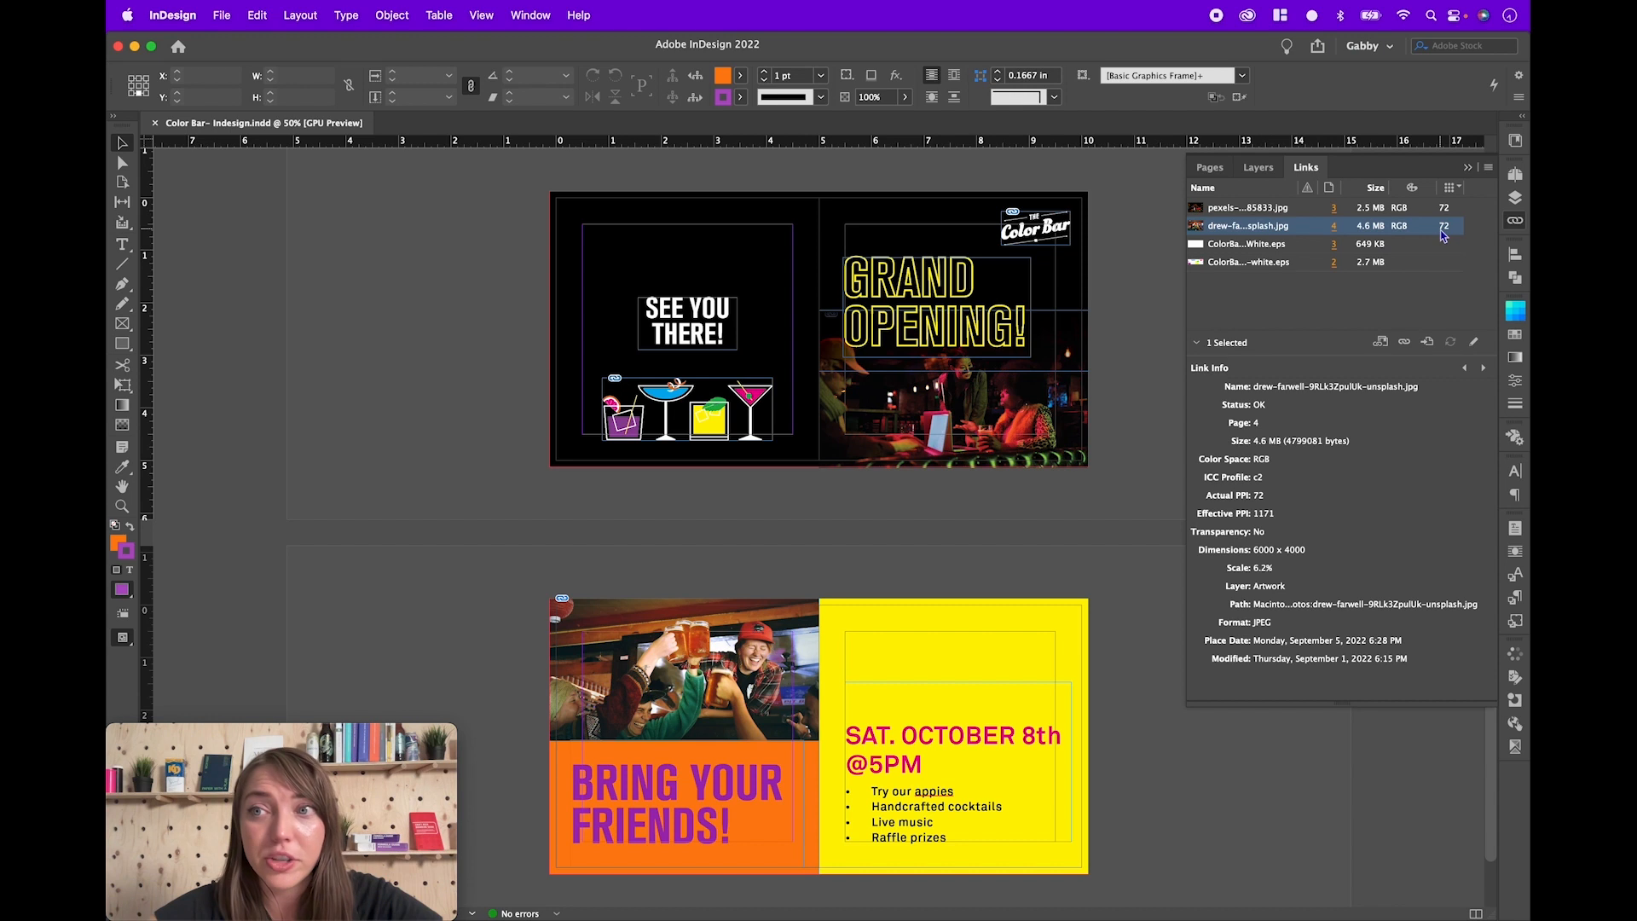
right_click(1317, 236)
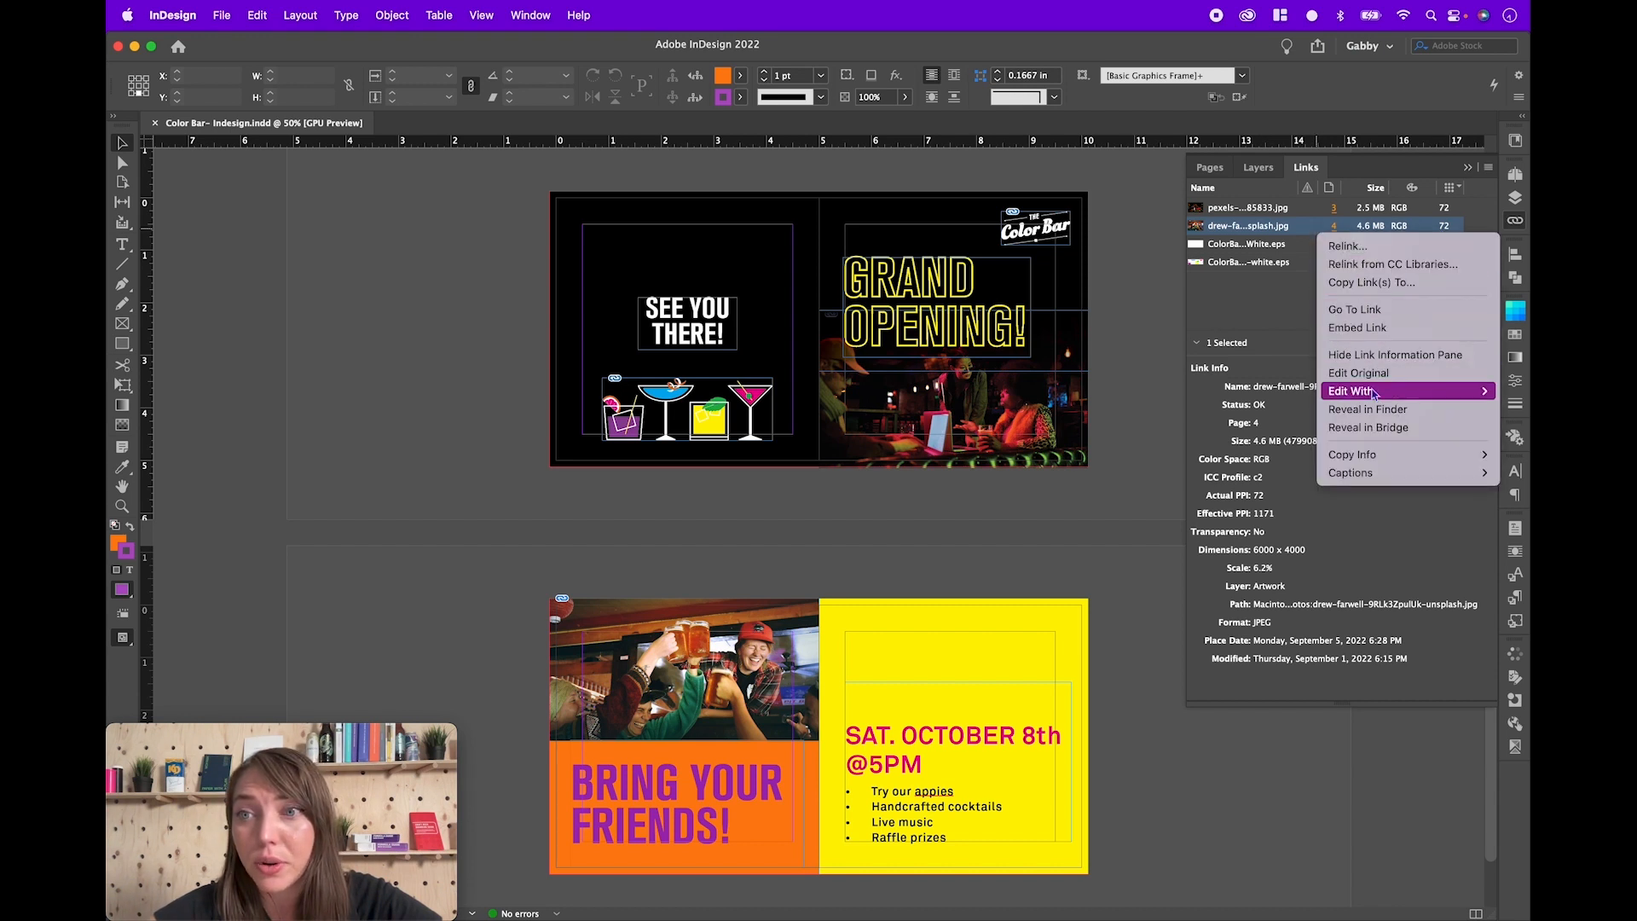
mouse_move(1373, 392)
click(1210, 427)
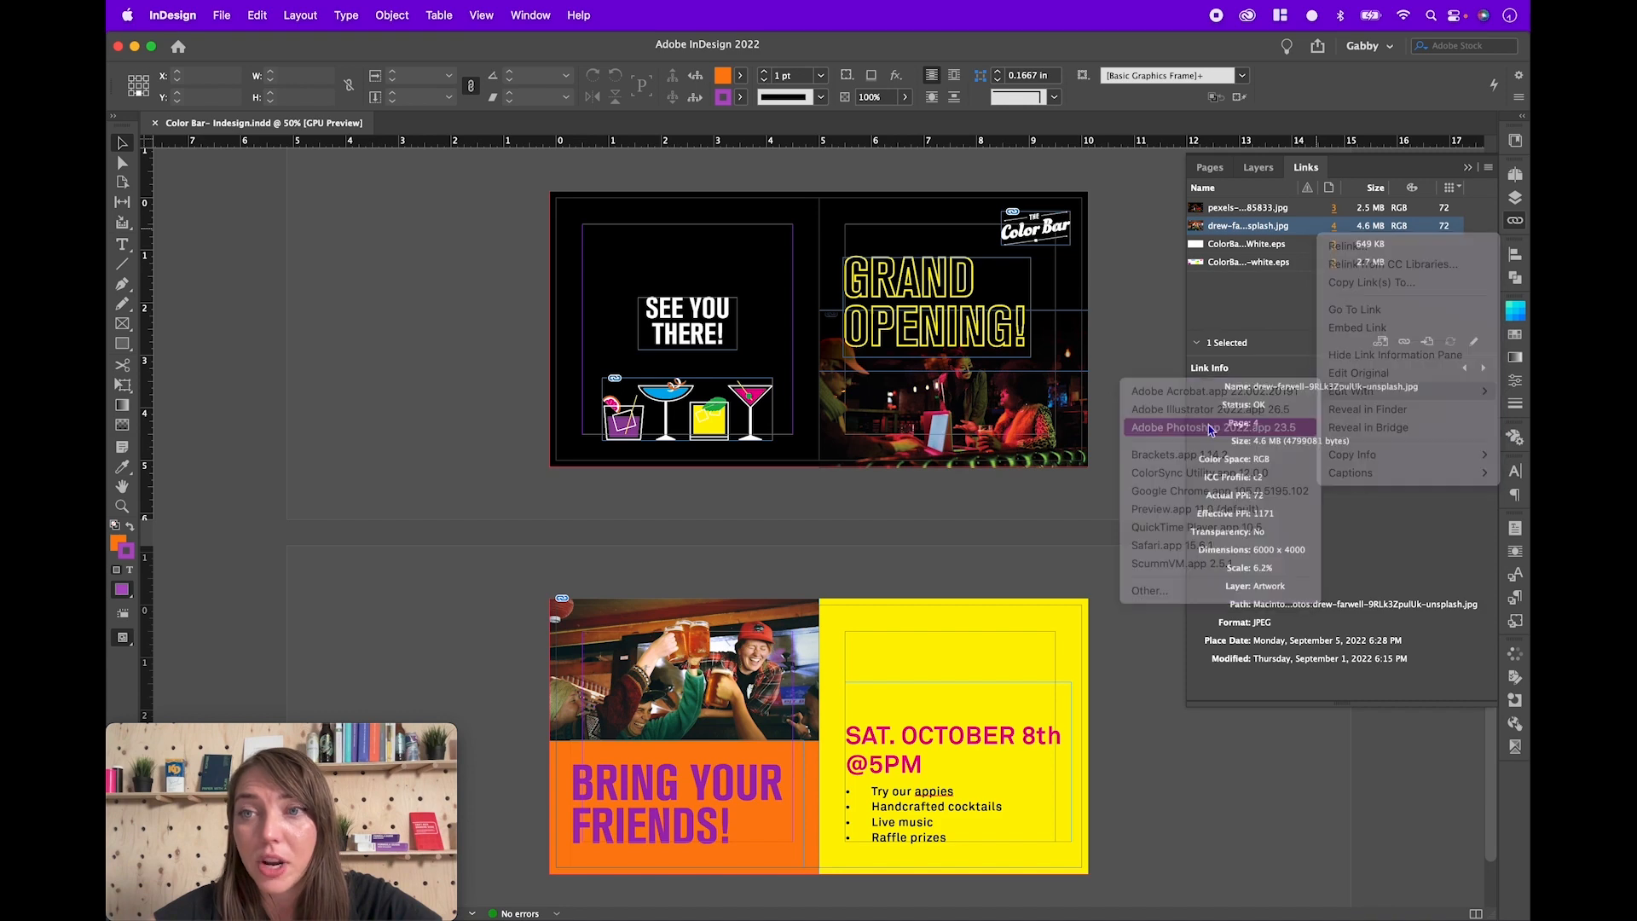
Step: Convert the beer-toast photo's color mode to CMYK Color
click(310, 15)
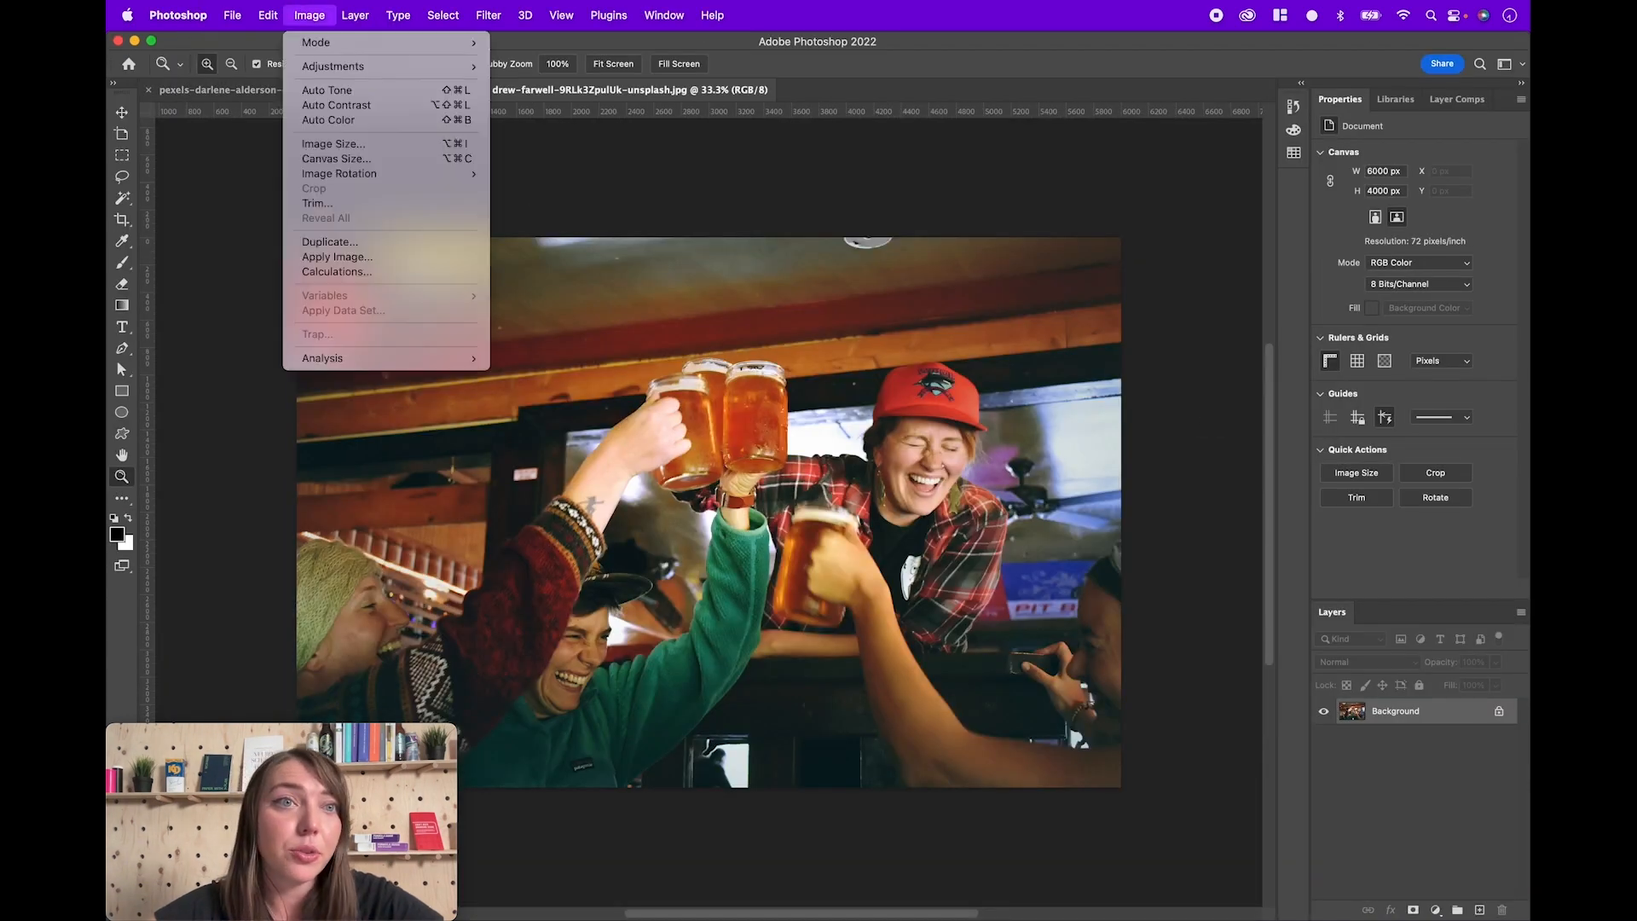
mouse_move(384, 42)
click(534, 117)
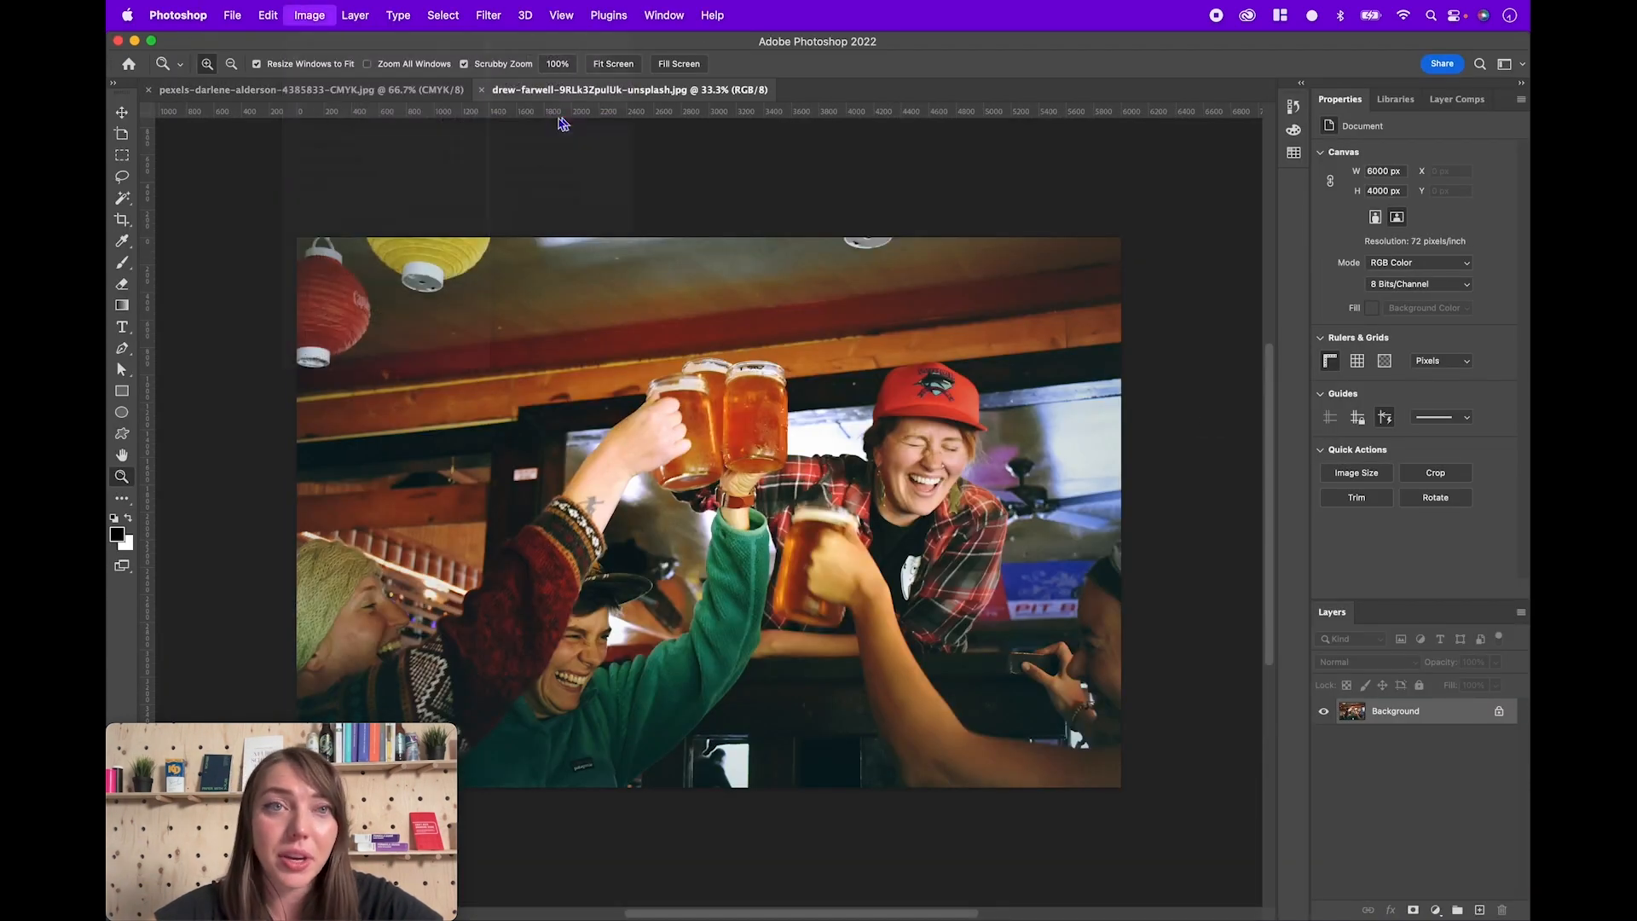
key(Return)
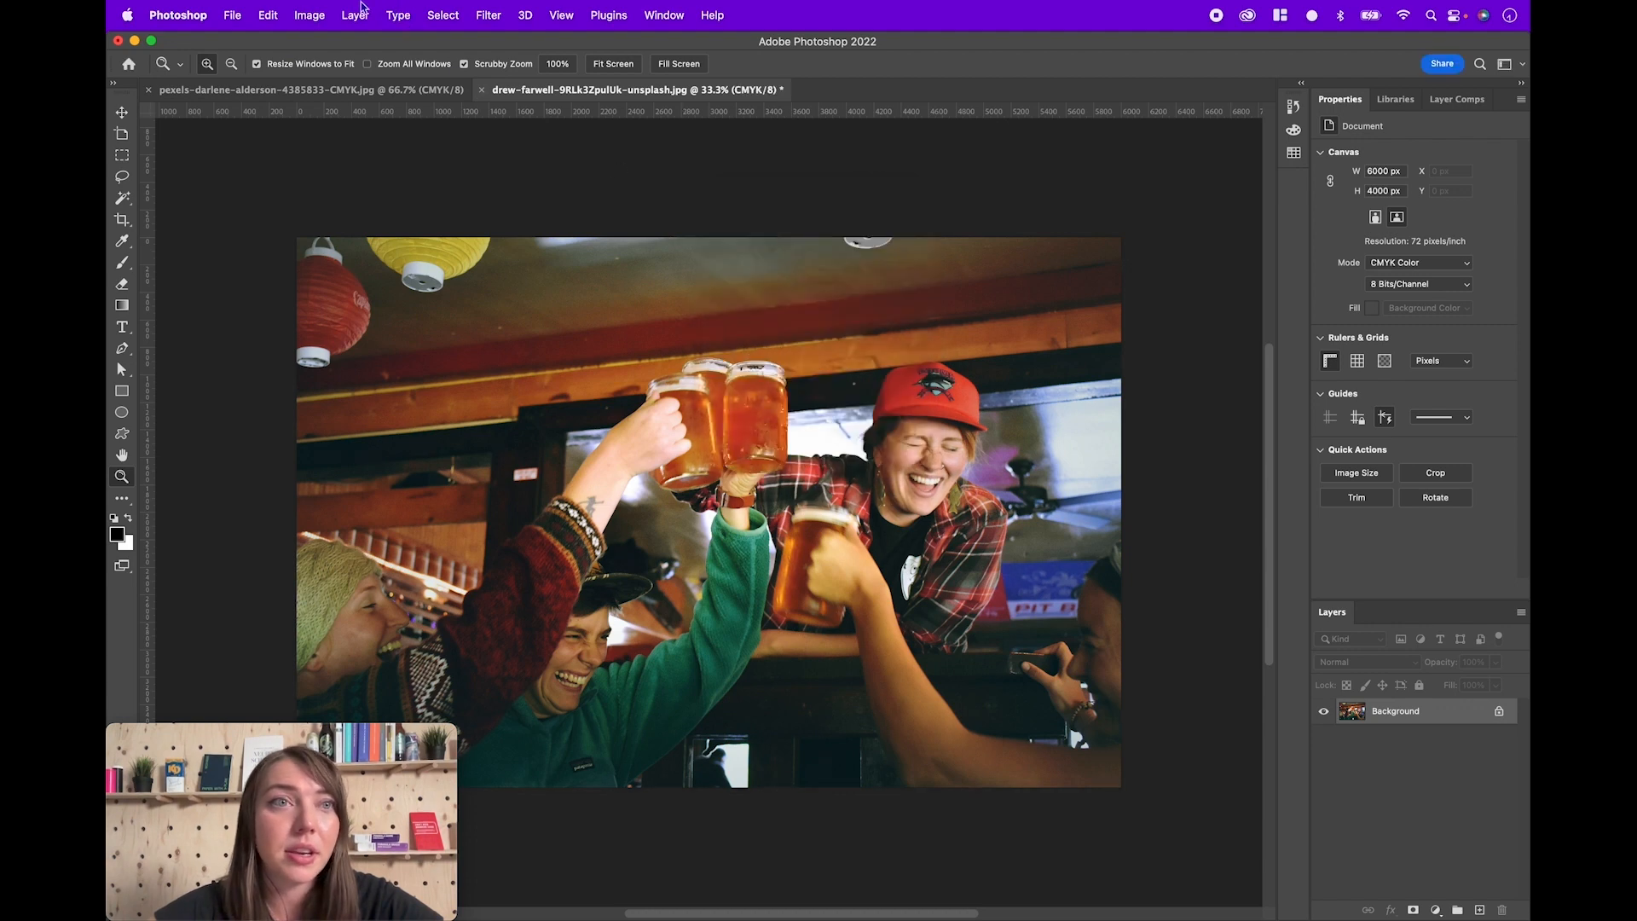
Step: Set the beer-toast photo's resolution to 300 pixels/inch in the Image Size settings
click(309, 15)
click(336, 143)
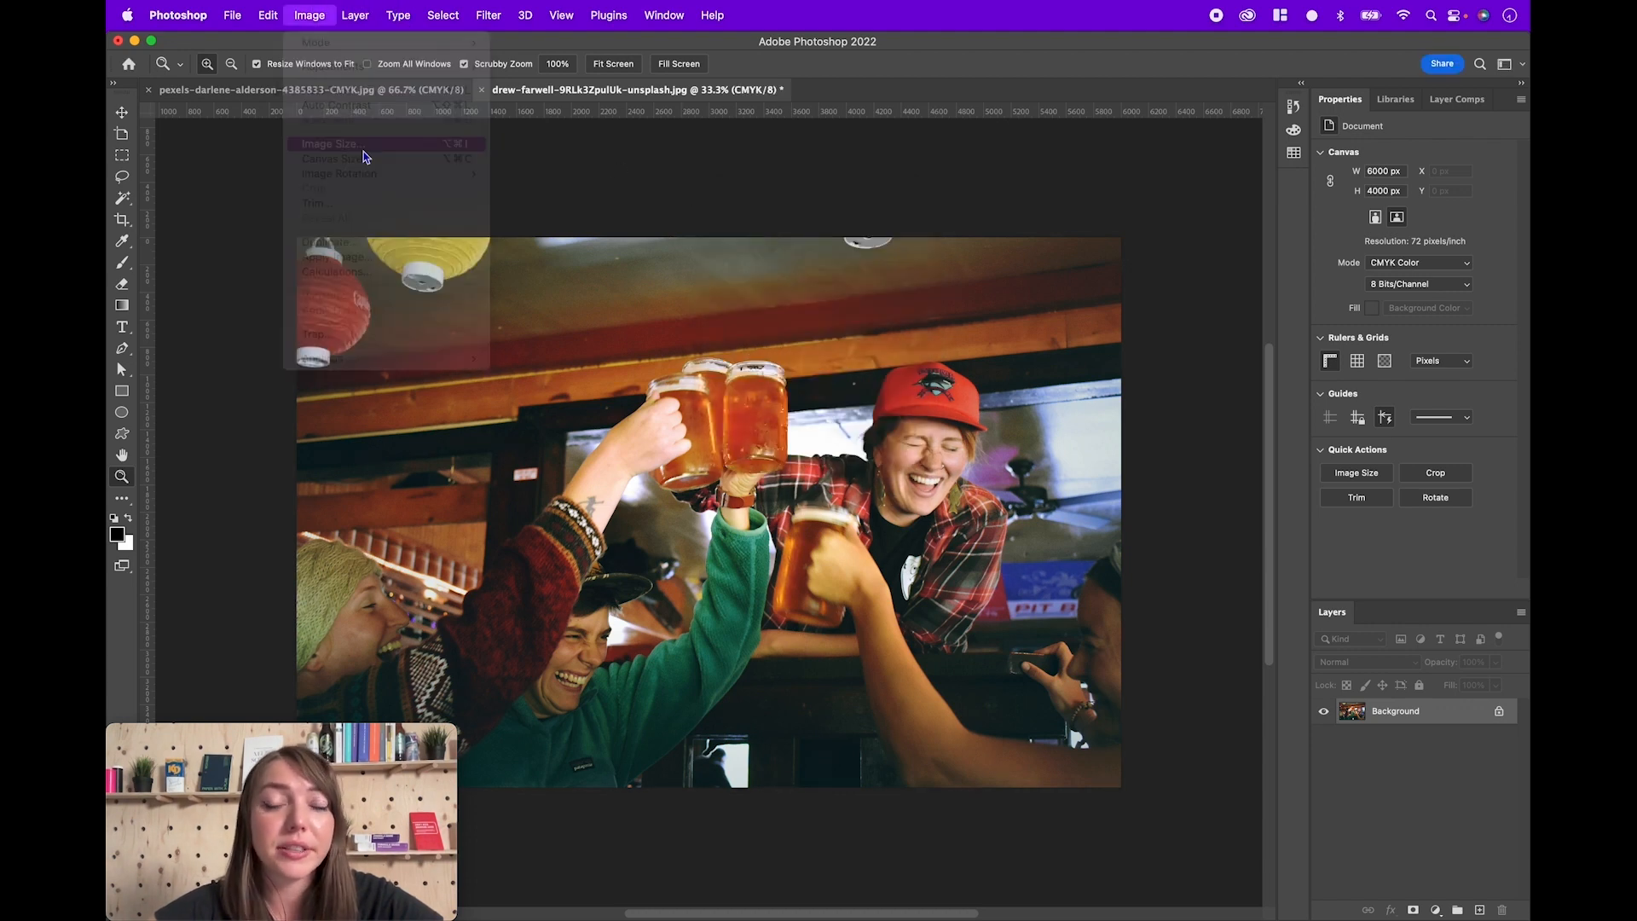
double_click(1076, 352)
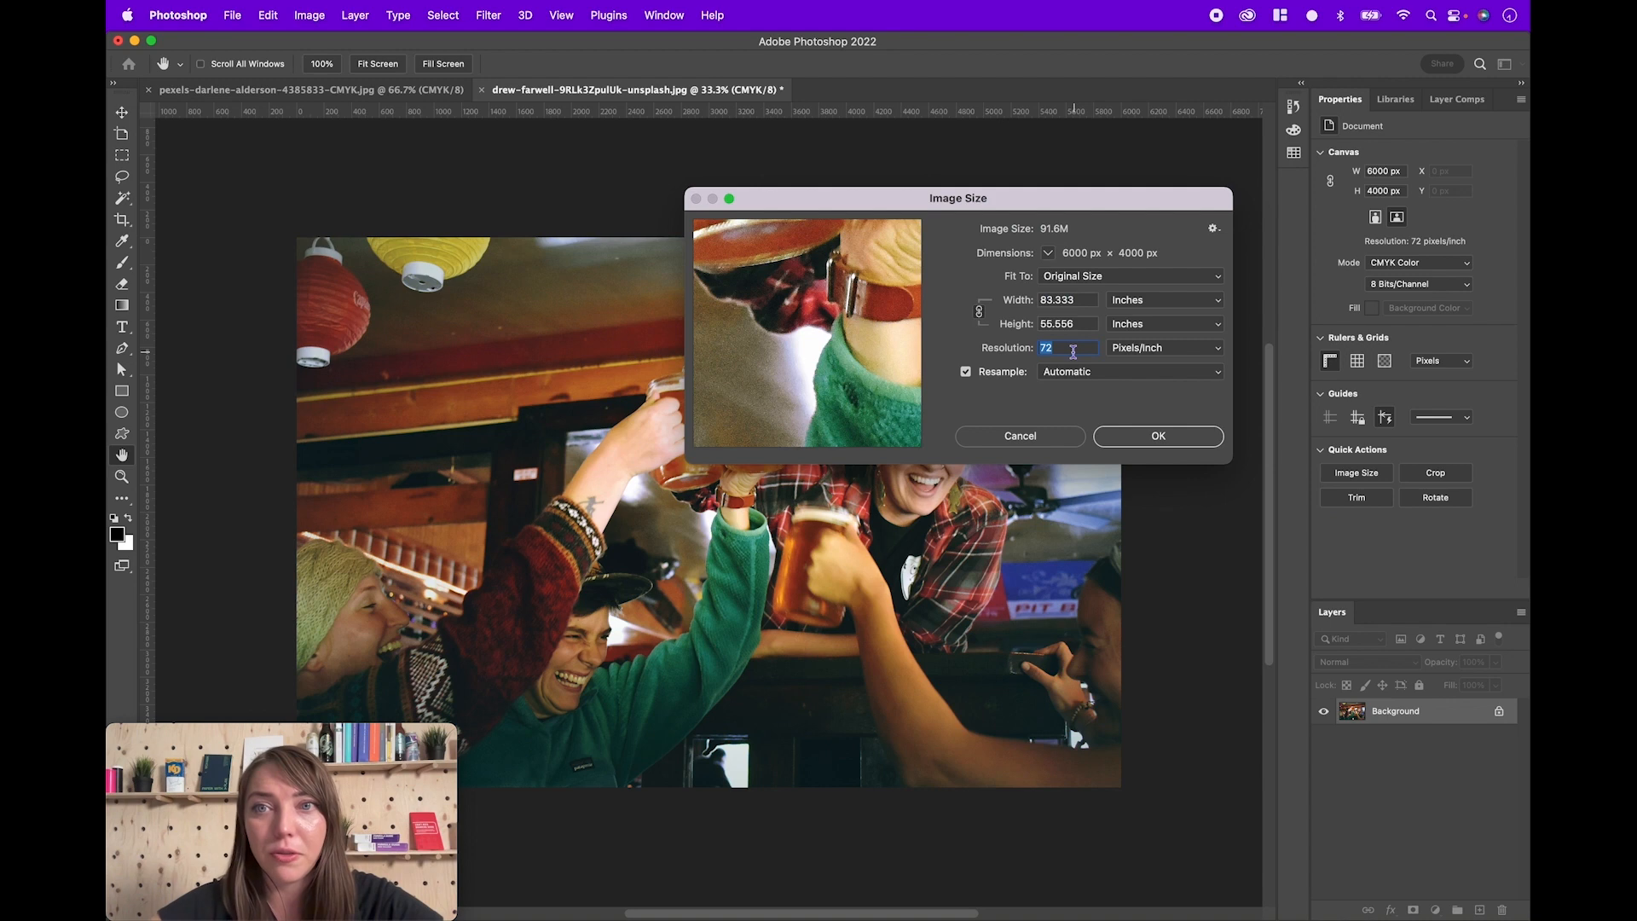
text(300)
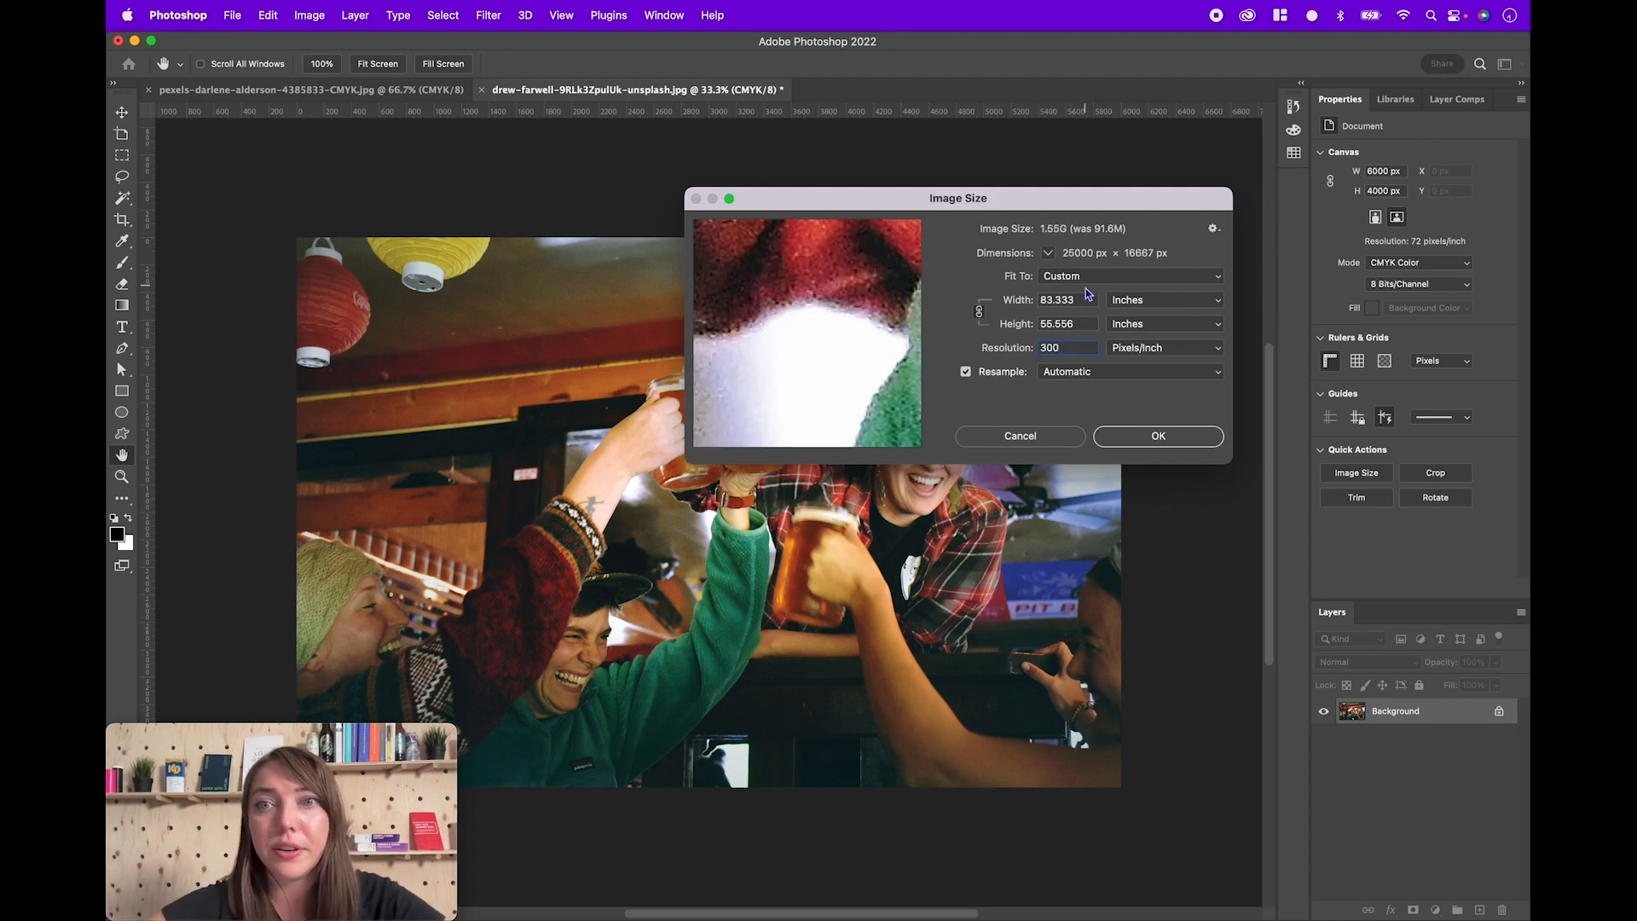
Step: Check the beer-toast photo's frame size in InDesign, and resize the photo to 5.2 inches wide in Photoshop
key(super+Tab)
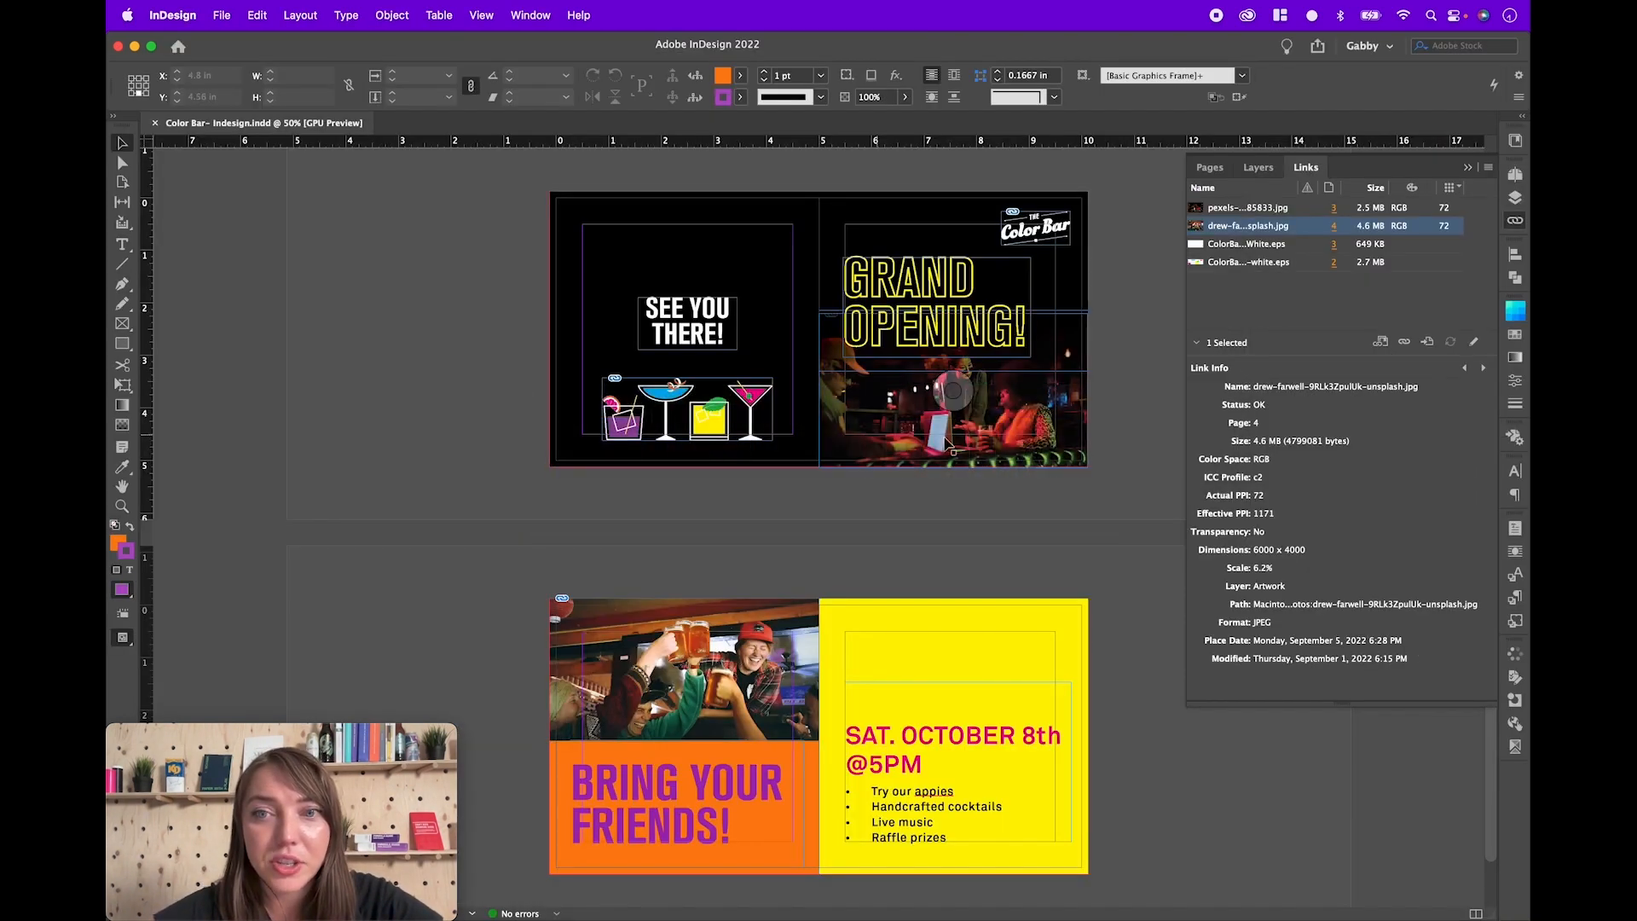
click(720, 633)
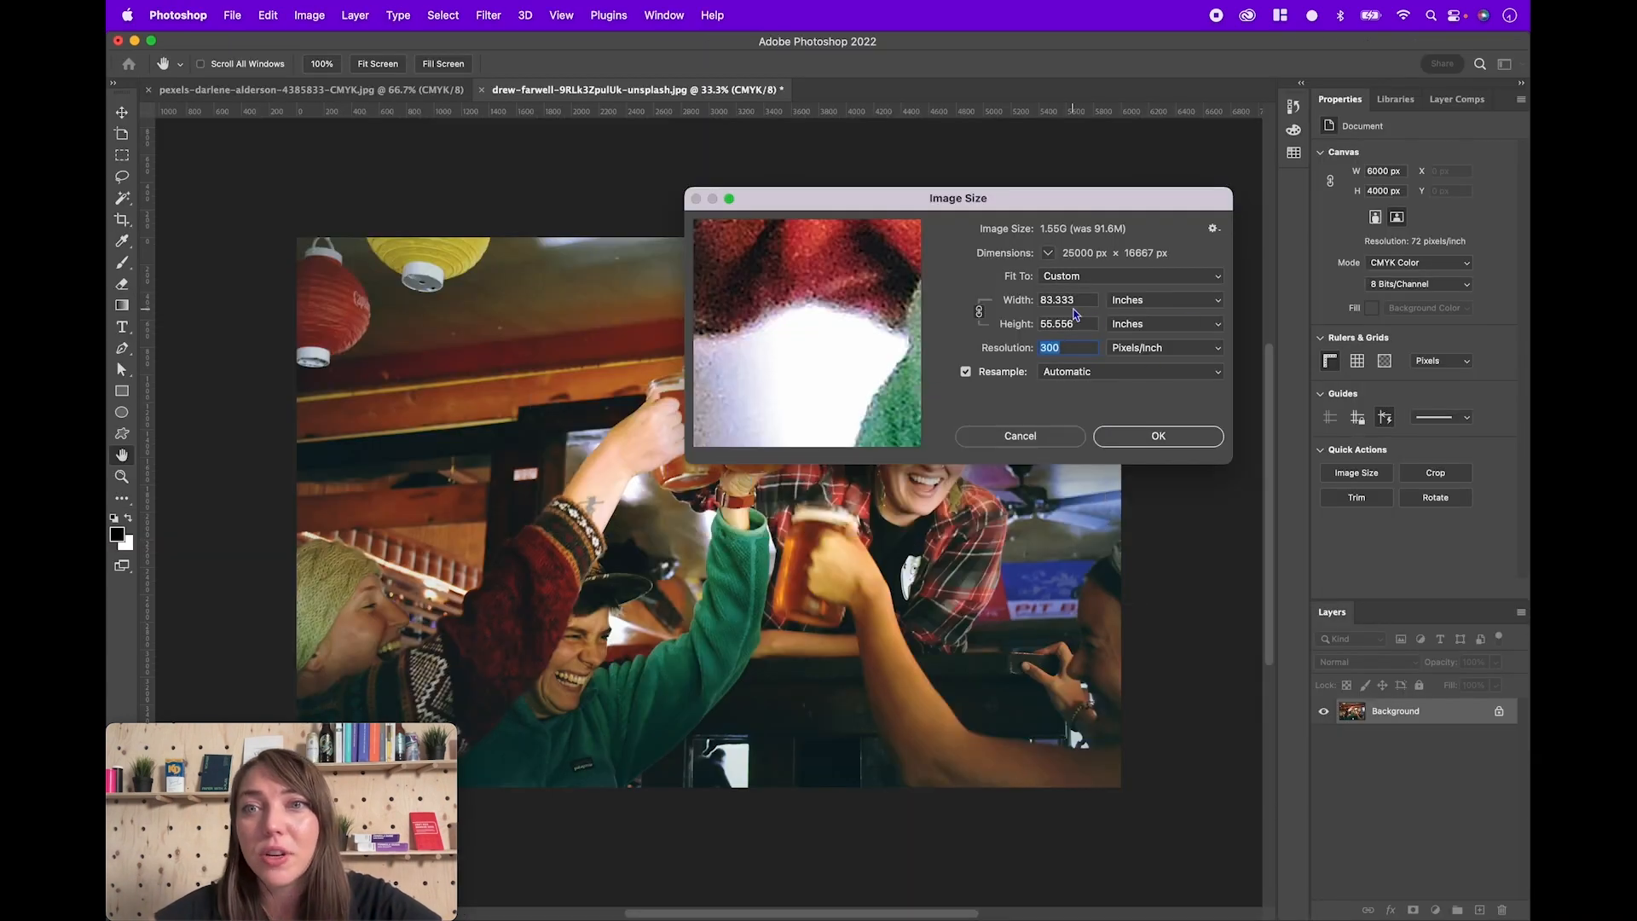
double_click(1069, 299)
text(5)
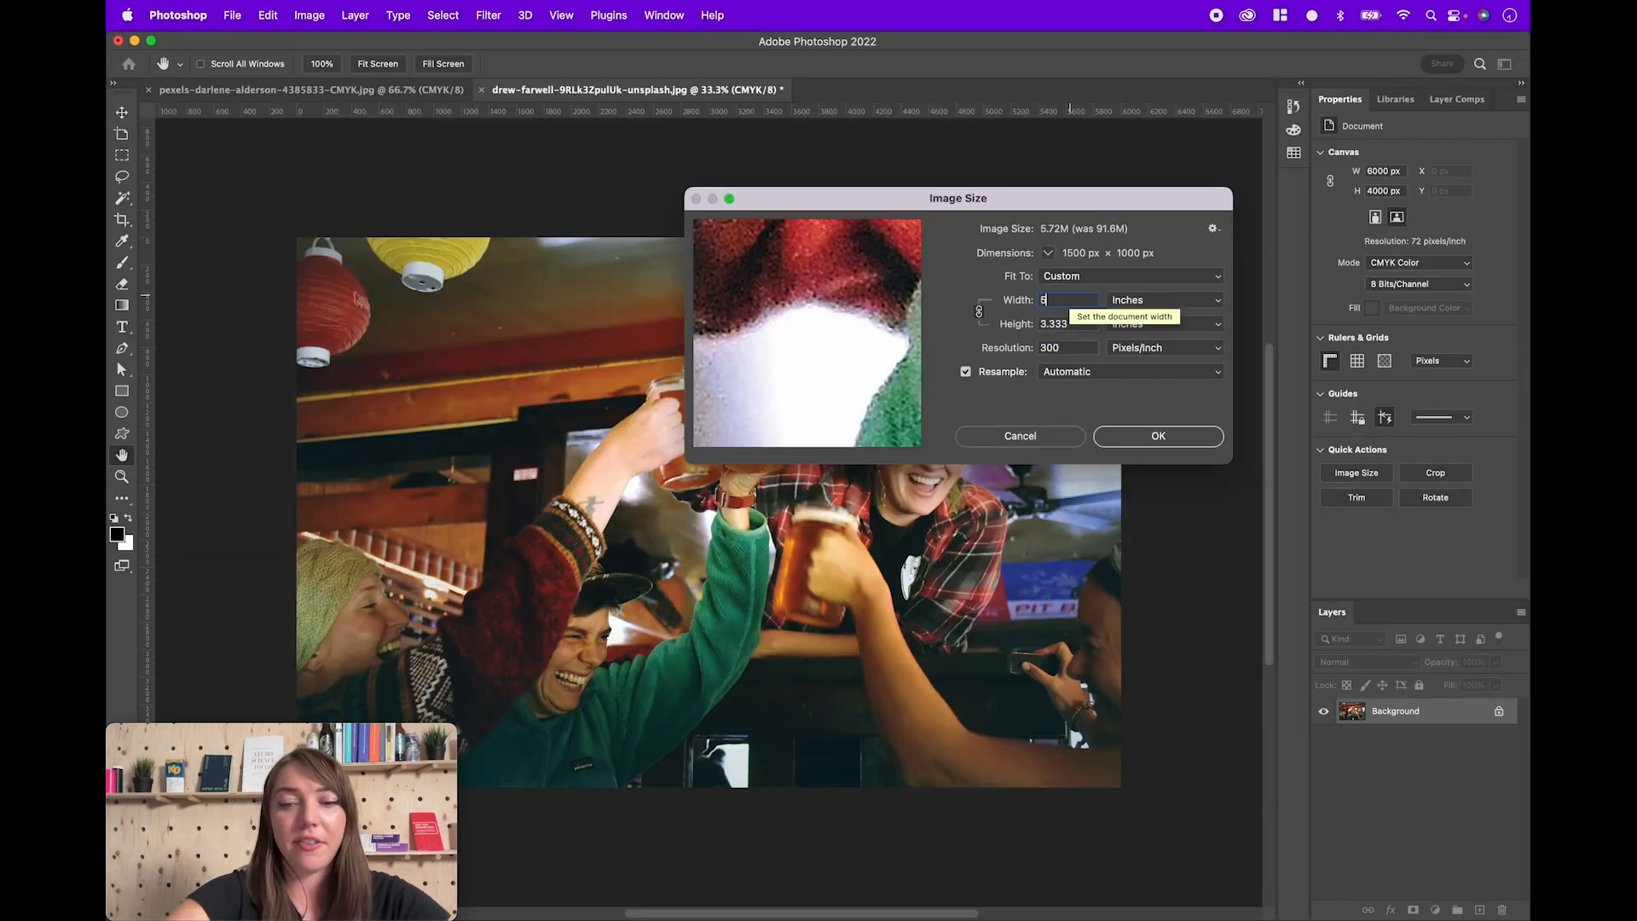
text(.2)
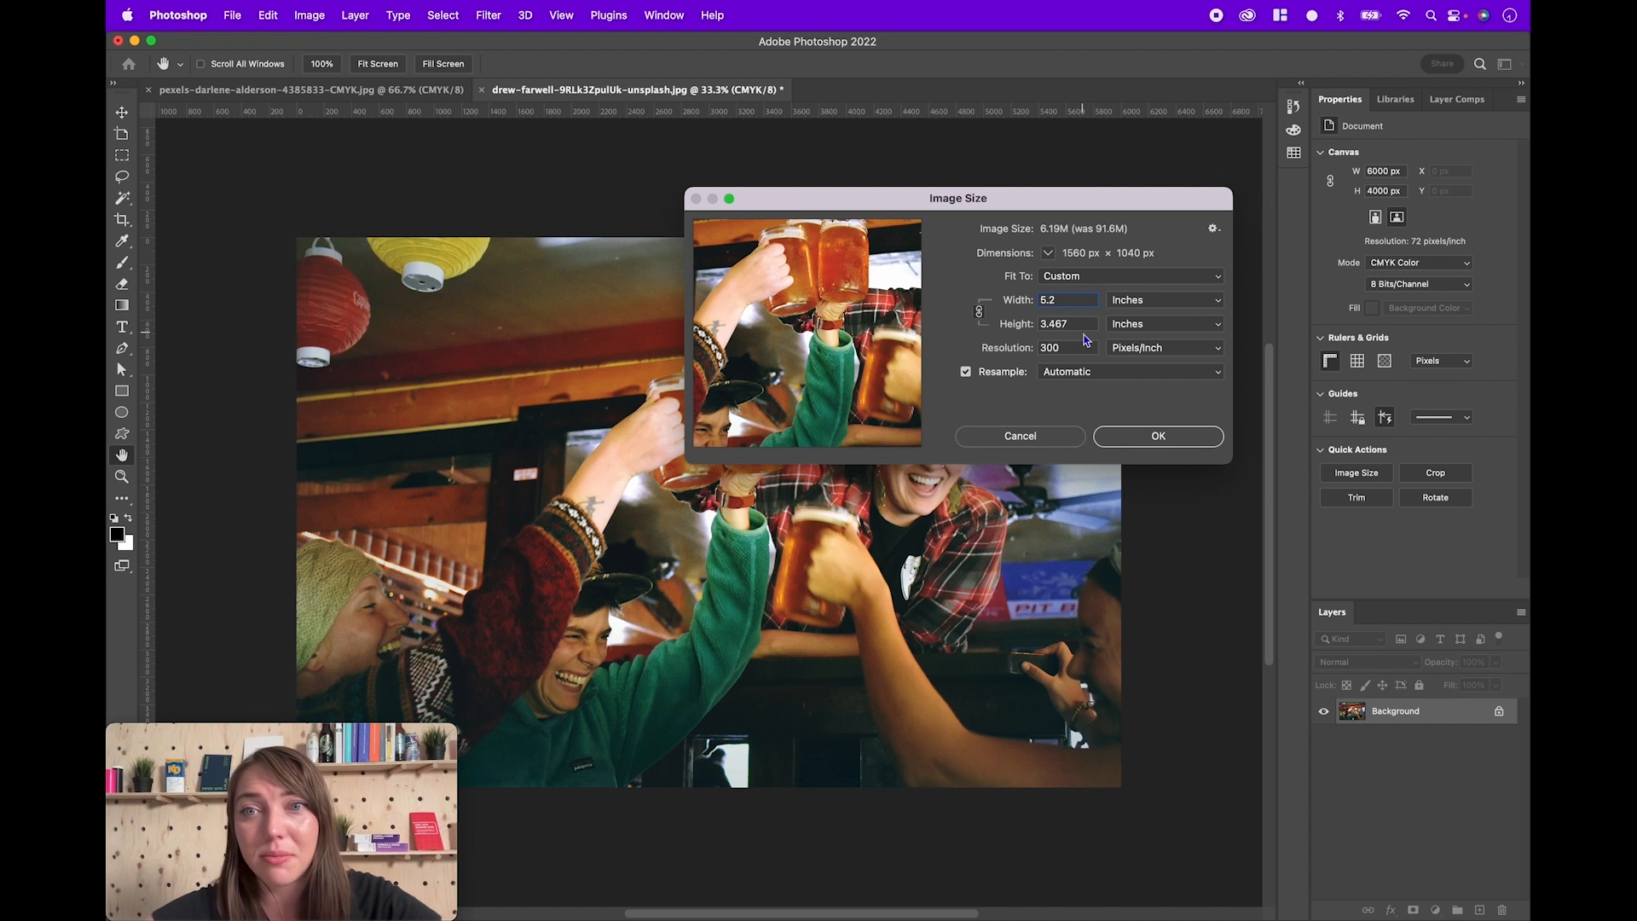
key(Tab)
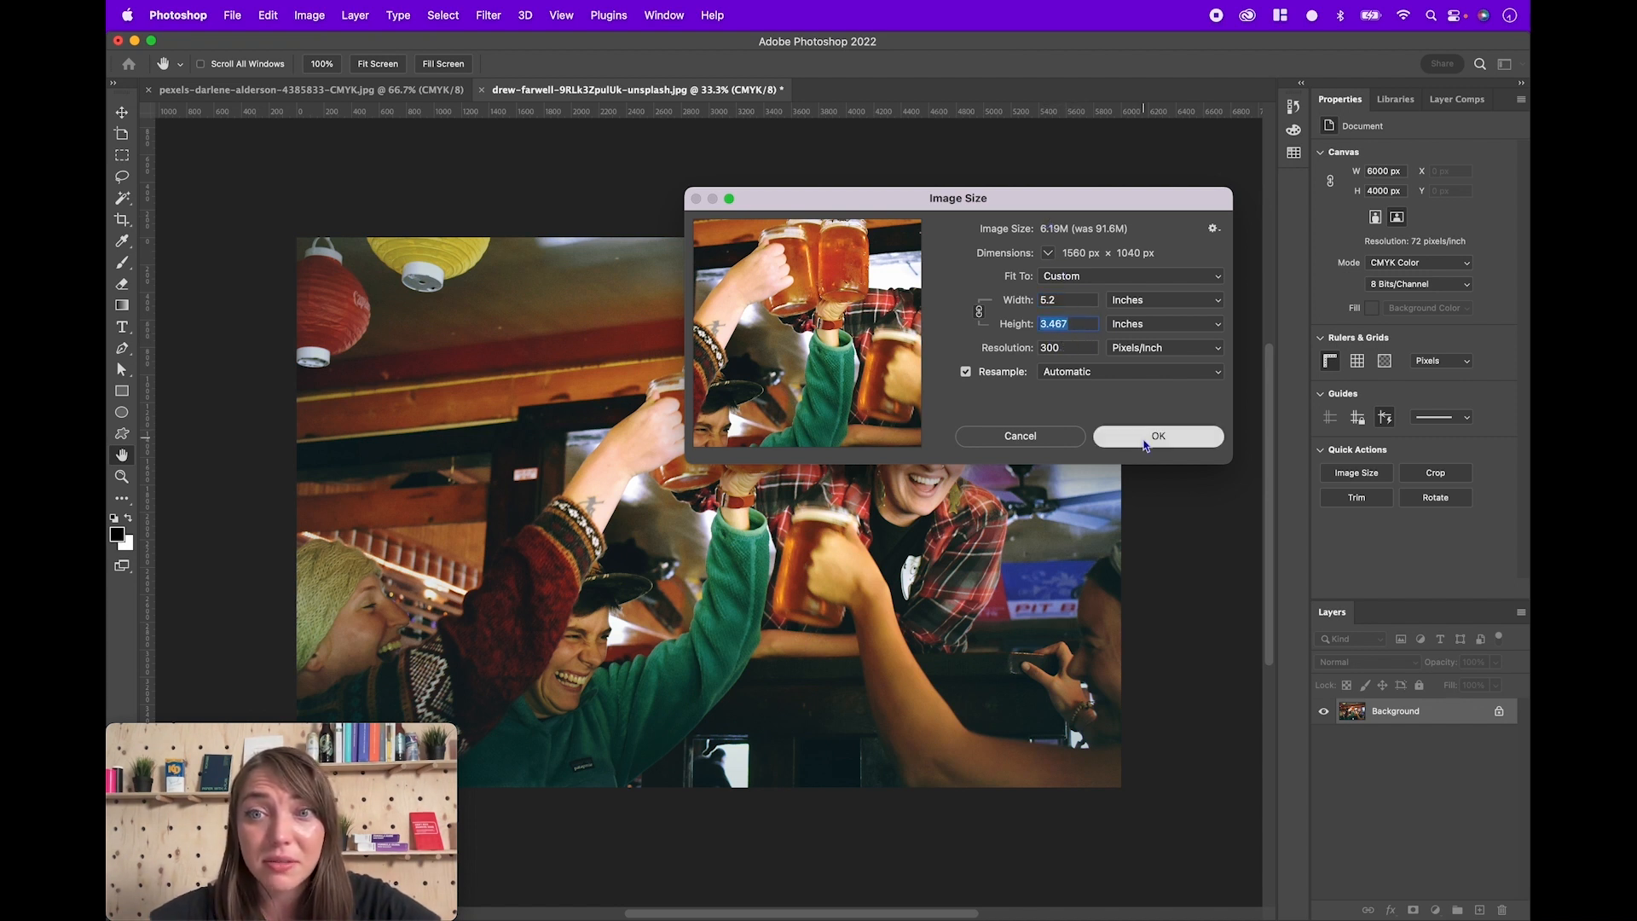
click(1144, 440)
key(z)
click(411, 334)
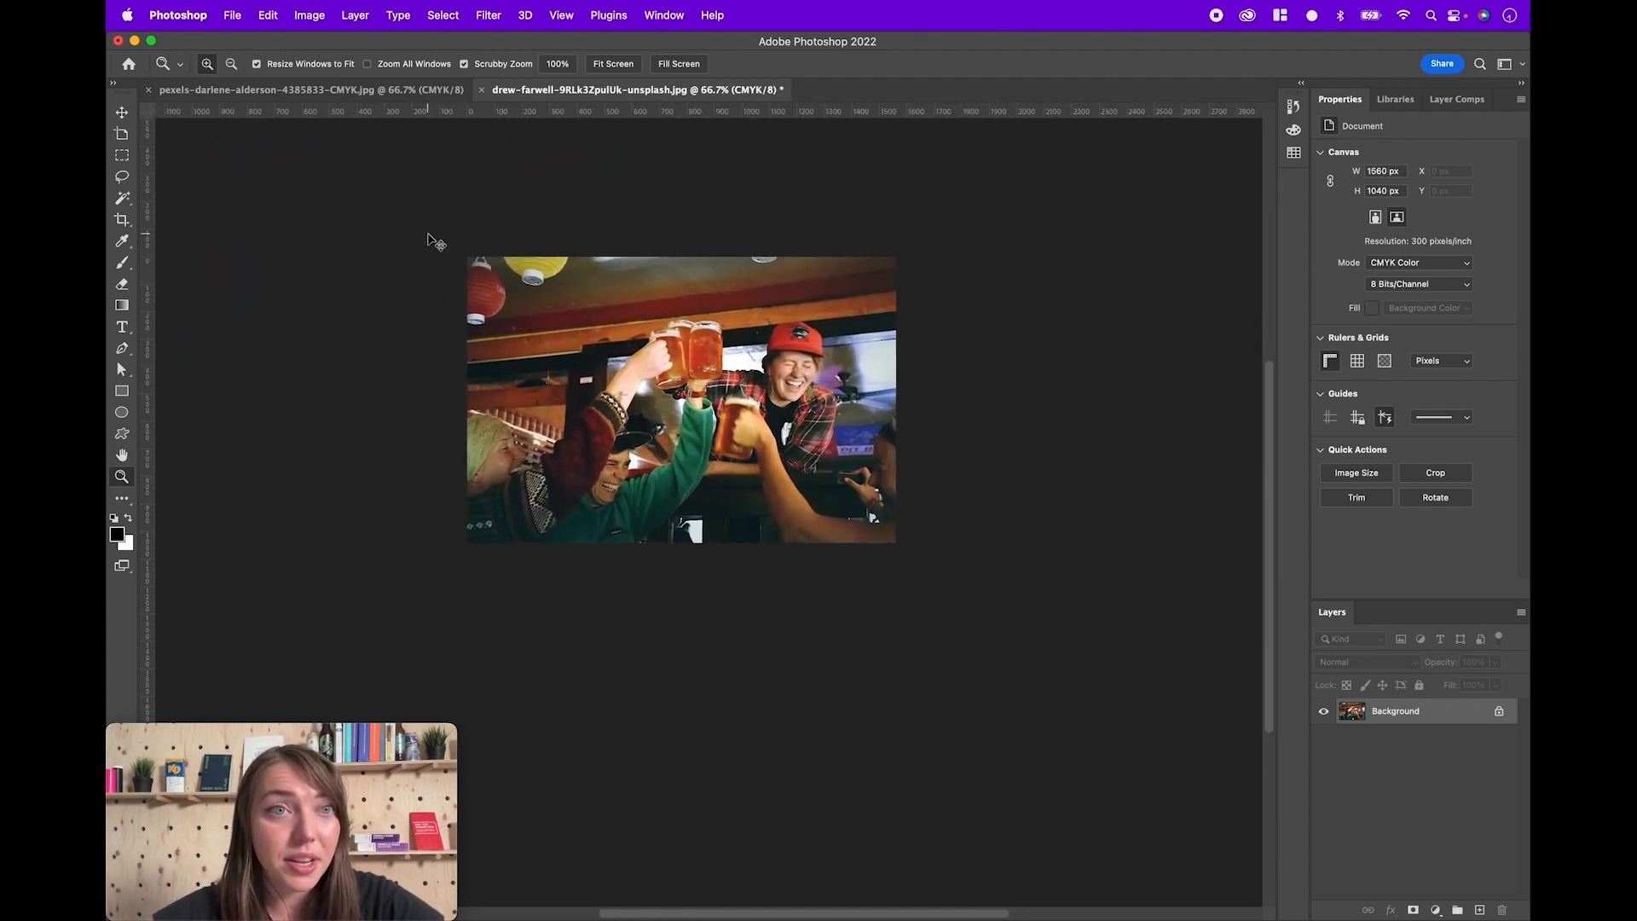
Step: Save the beer-toast photo as a maximum-quality (12) JPEG in the Color Bar Challenge folder, appending "-CMYK" to its file name
key(super+shift+s)
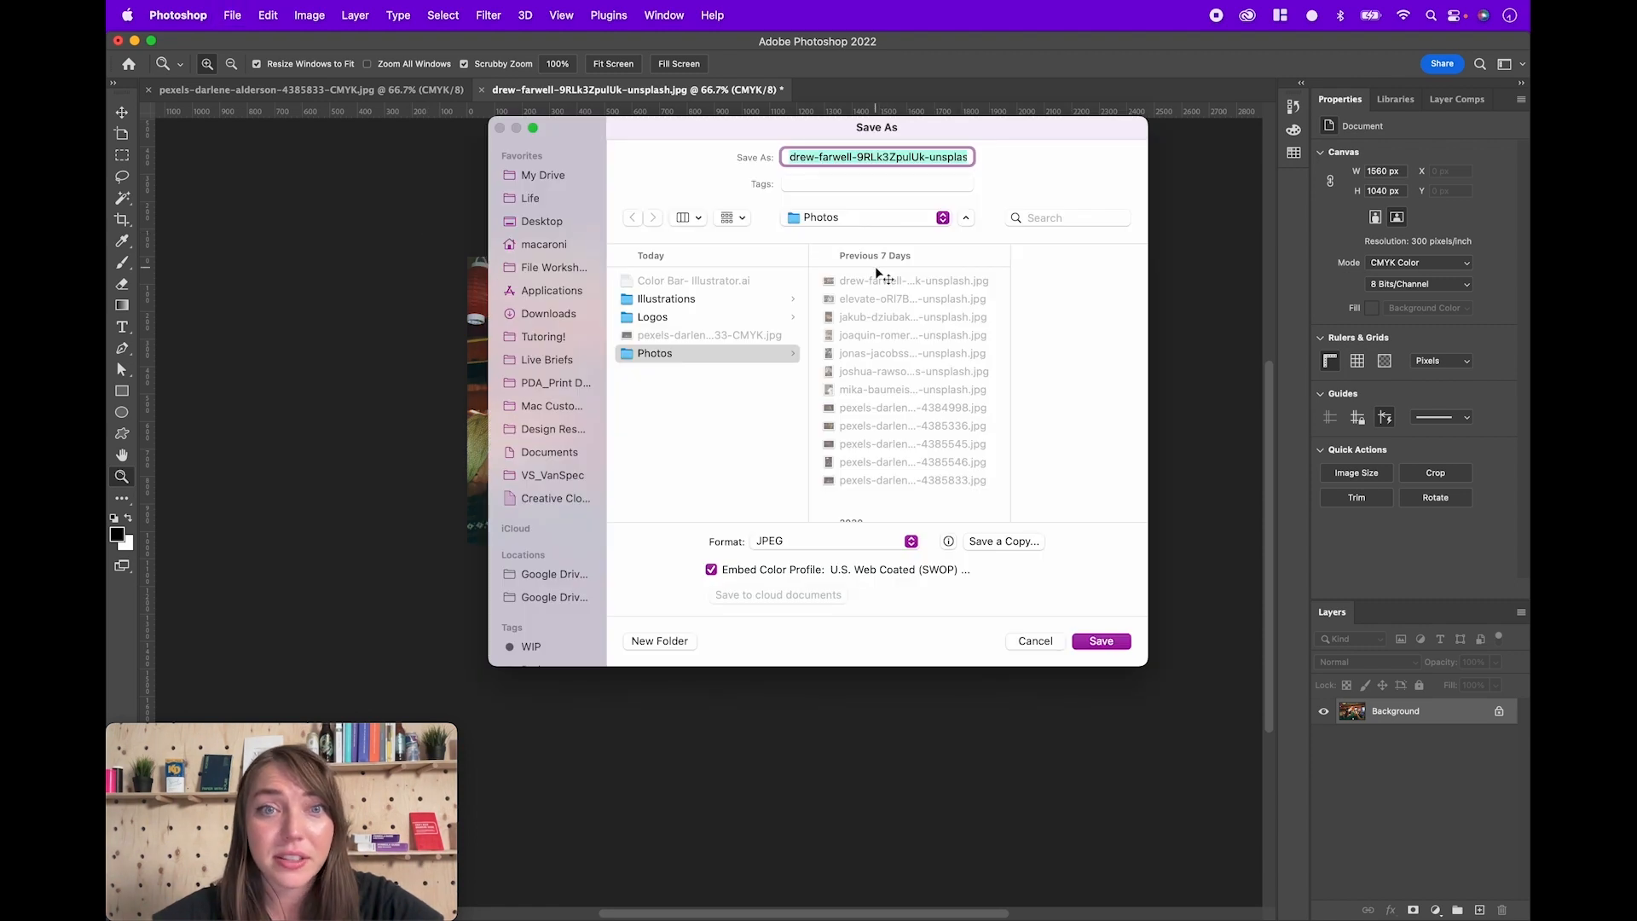
click(749, 446)
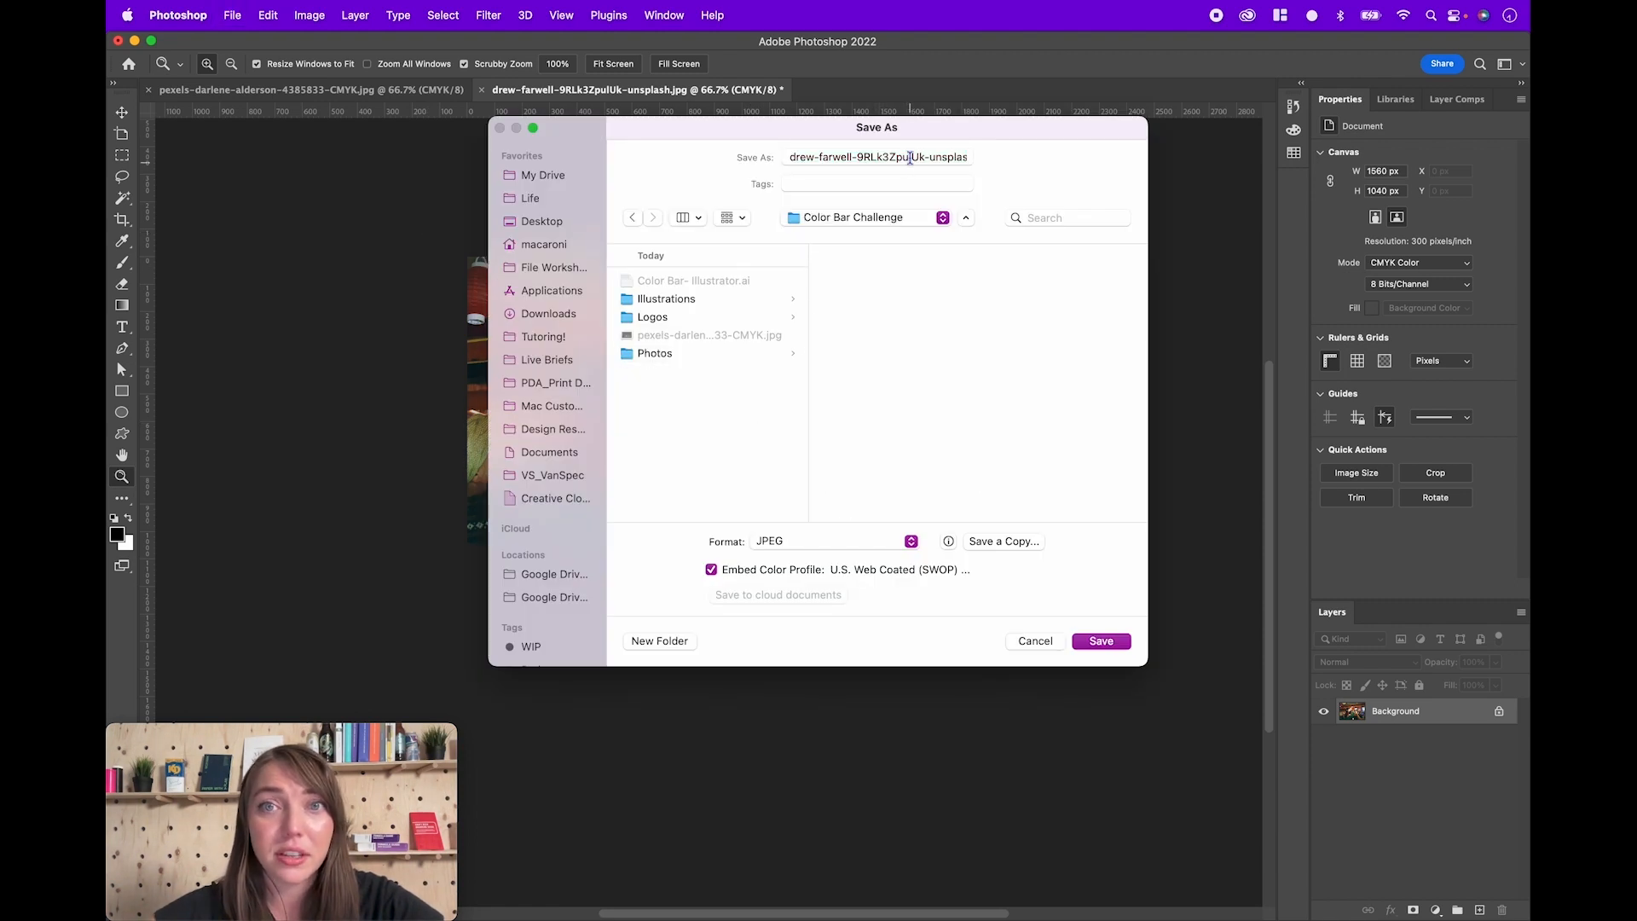
click(909, 156)
key(super+Right)
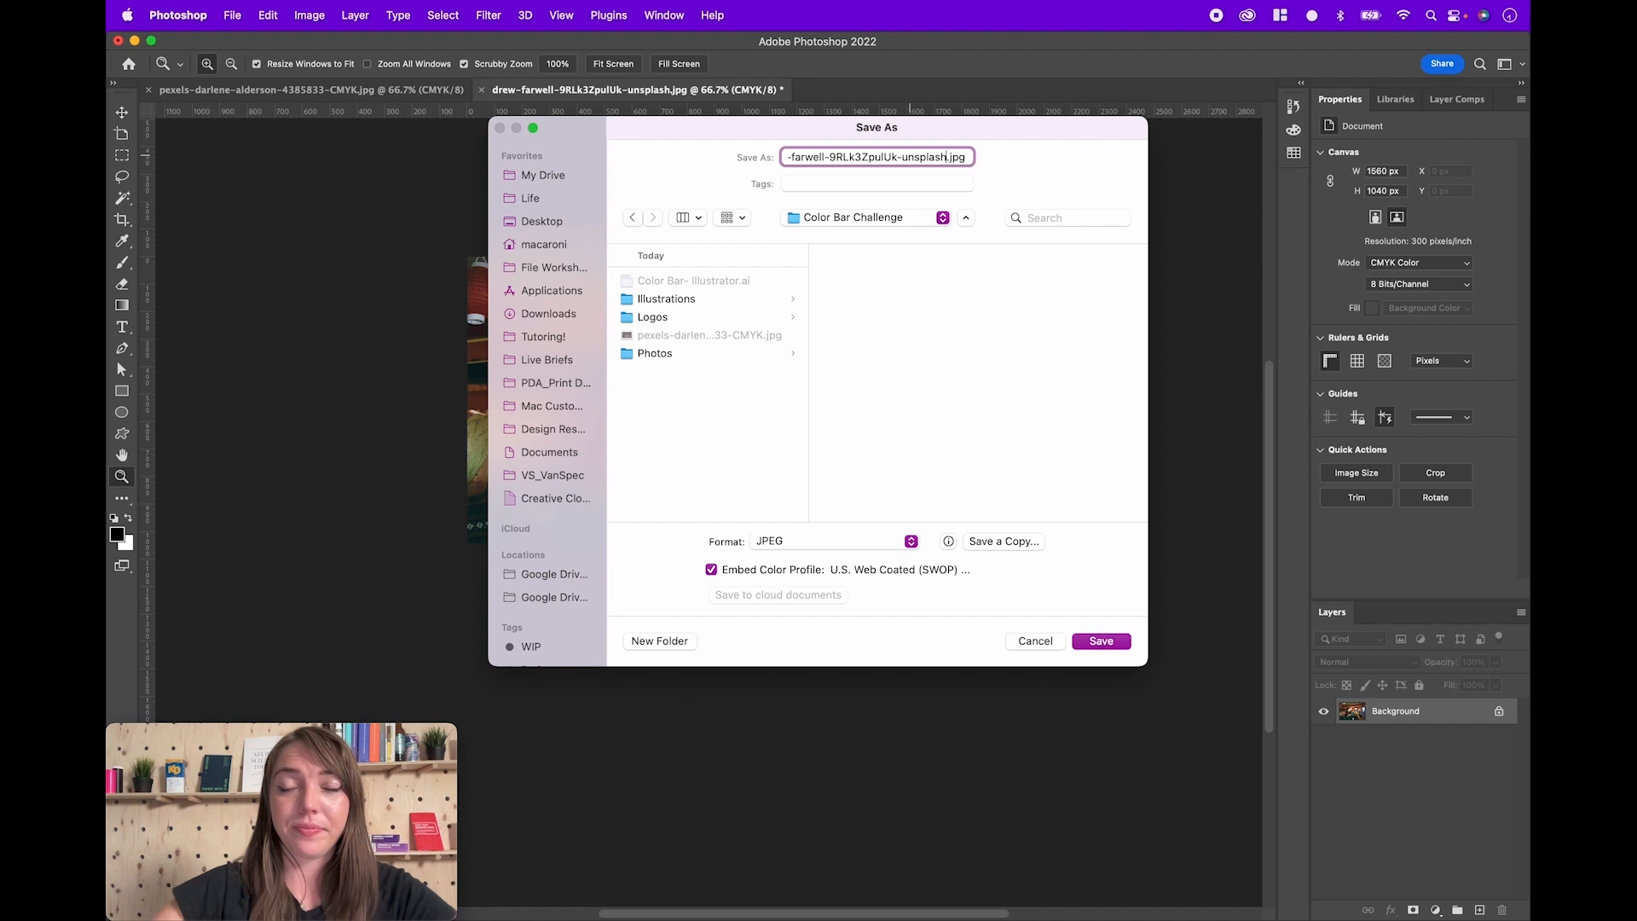
text(-CMYK)
key(Return)
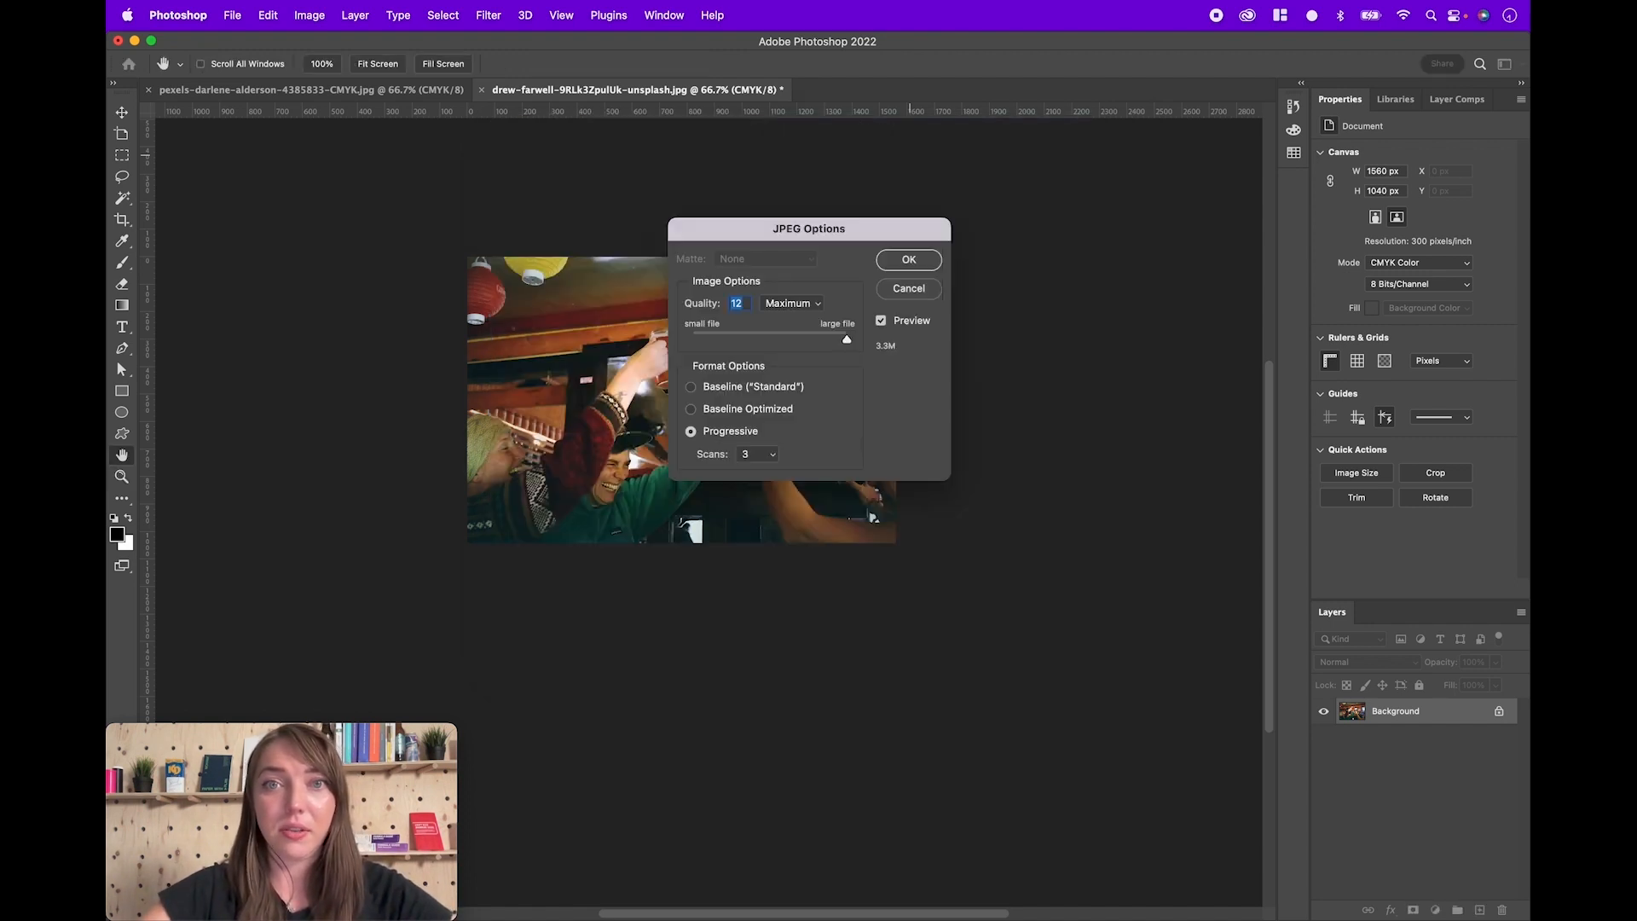
click(928, 259)
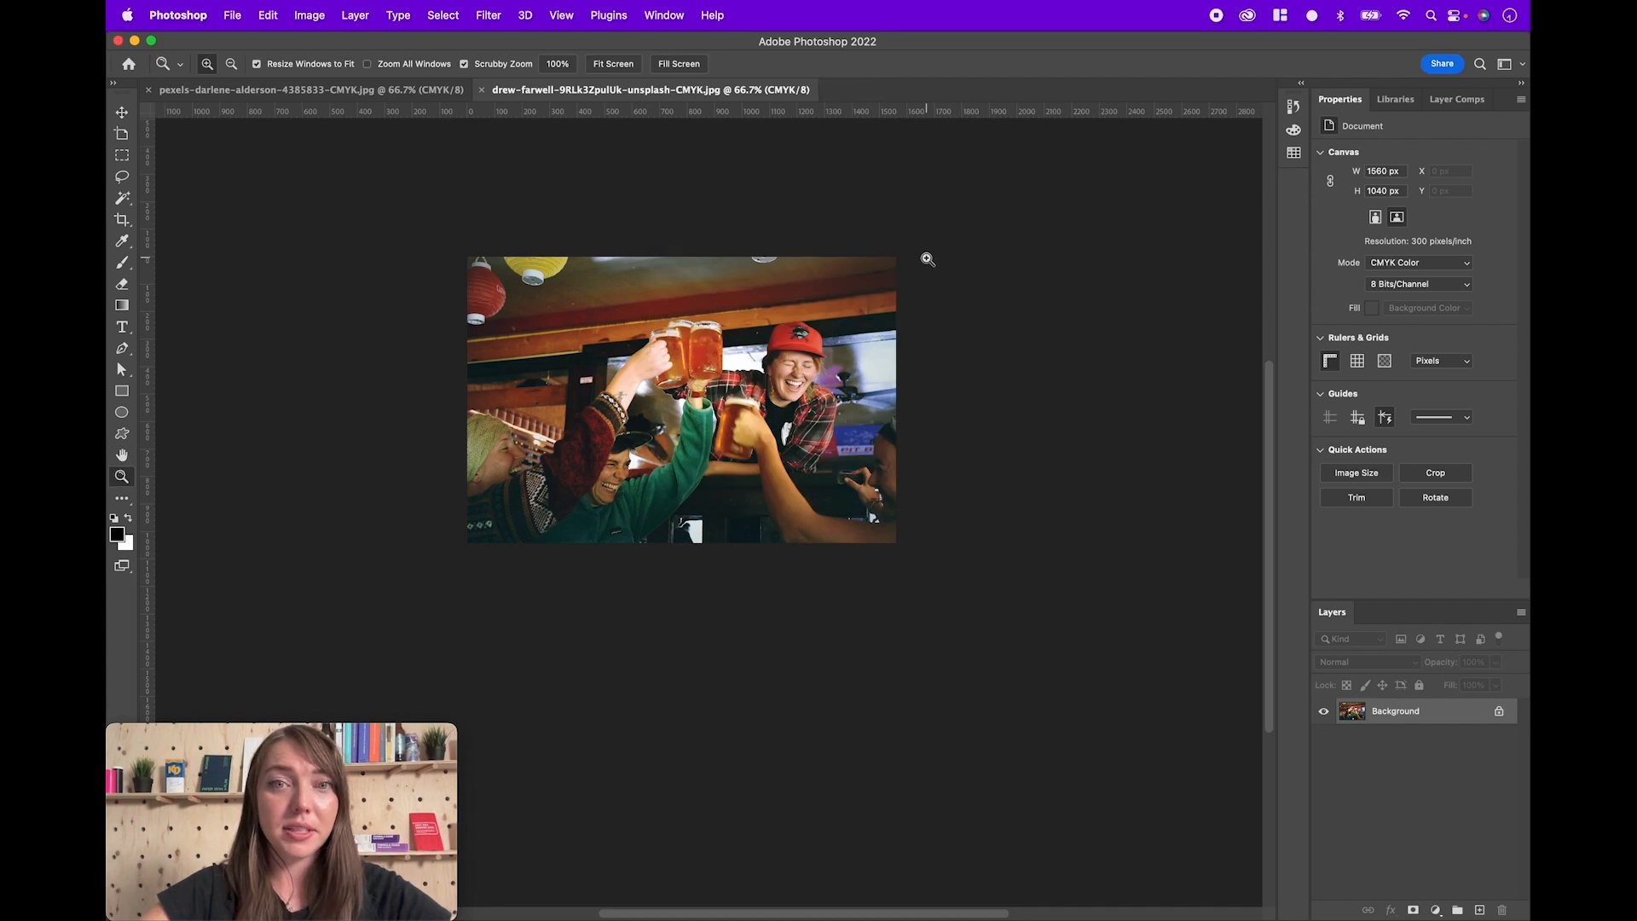
scroll(722, 412, left, 5)
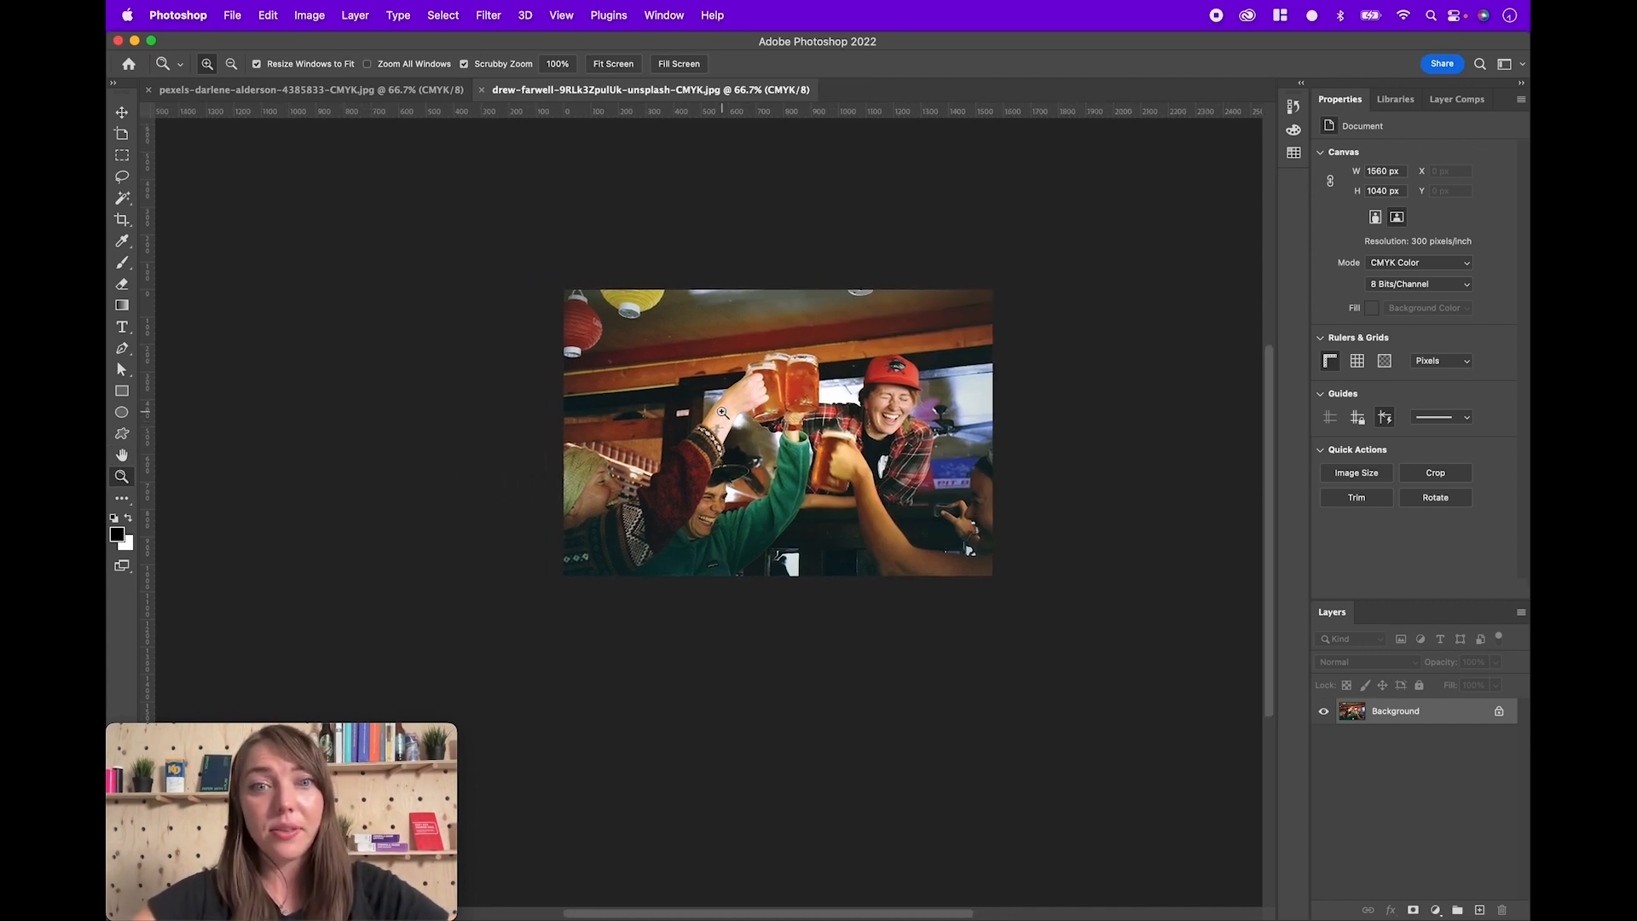
click(427, 88)
click(515, 89)
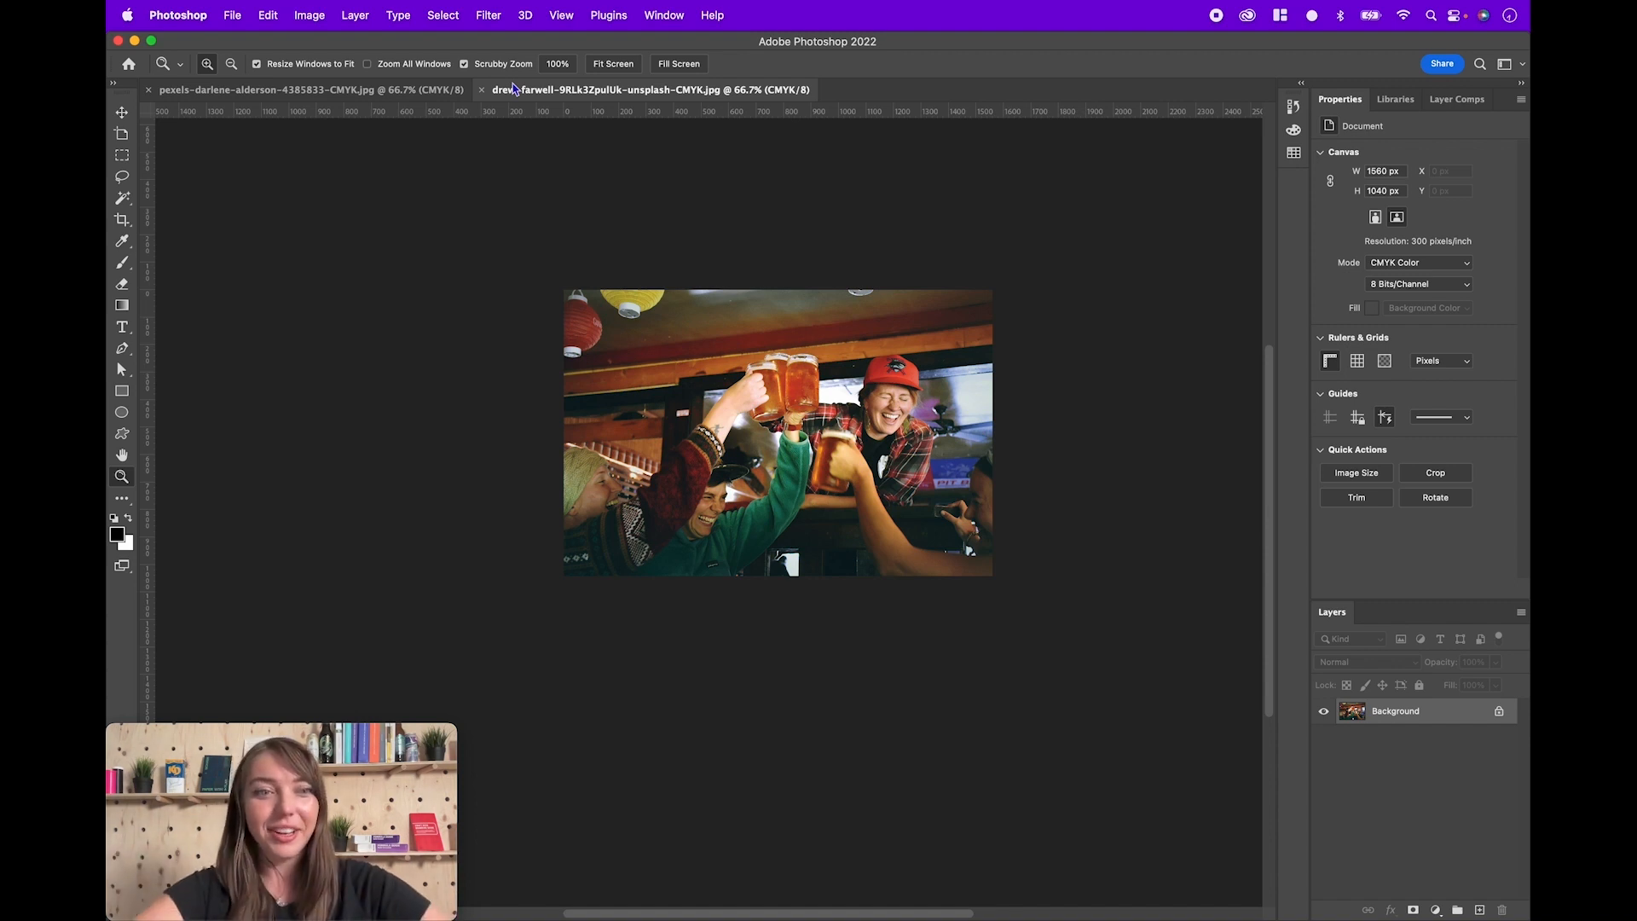
Step: Switch to InDesign and deselect the beer-toast photo's frame in the flyer layout
key(super+Tab)
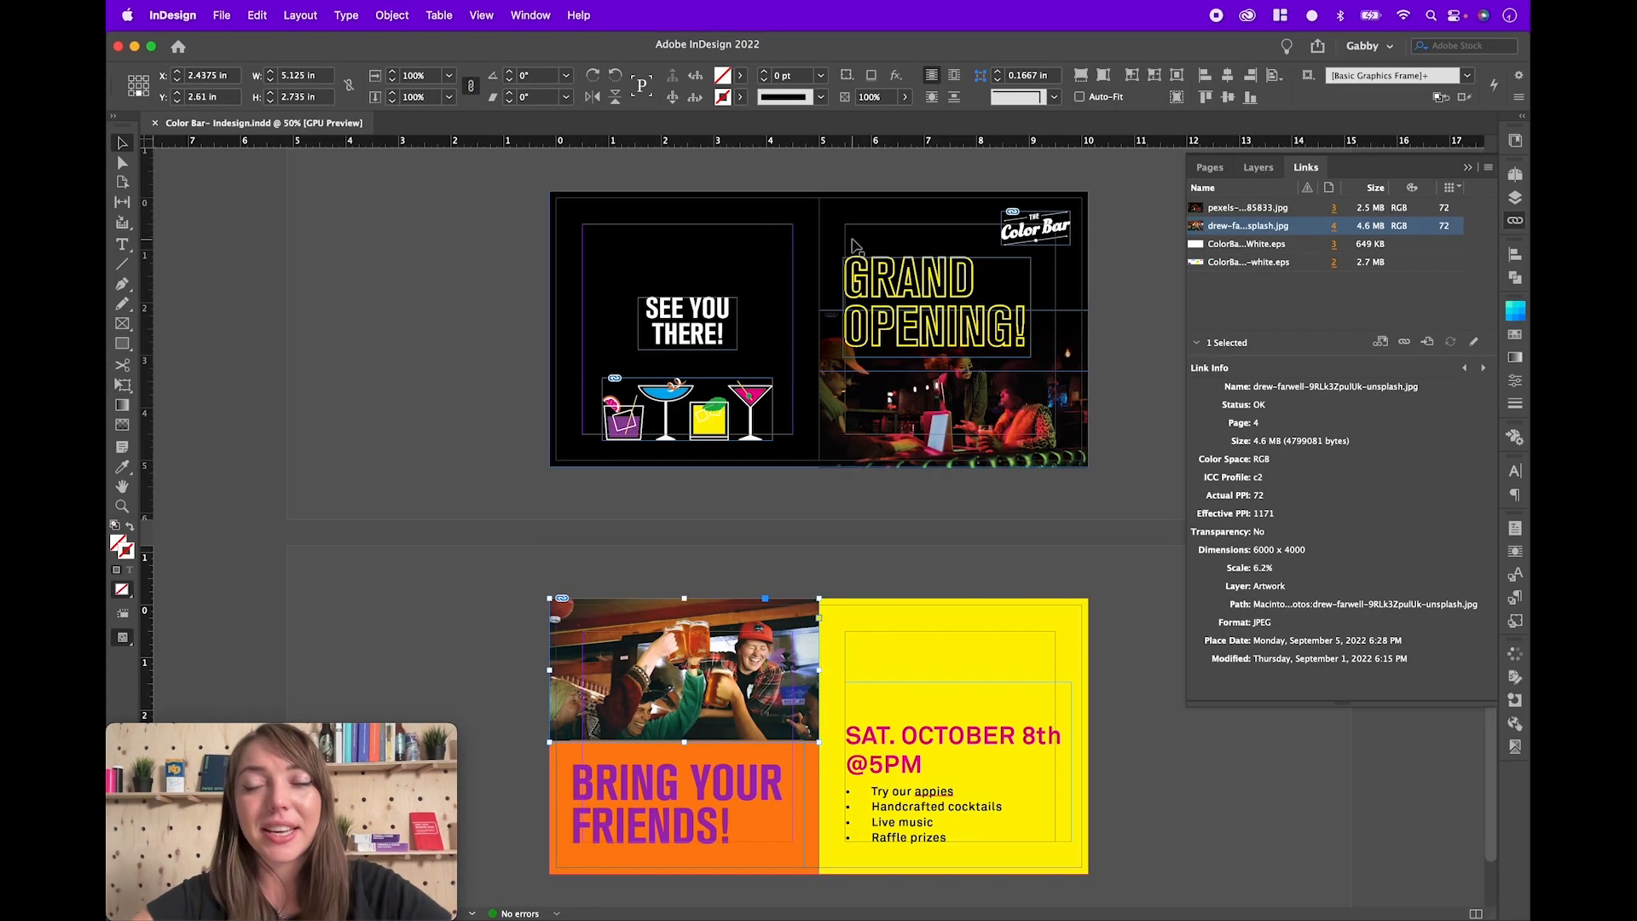
click(1127, 293)
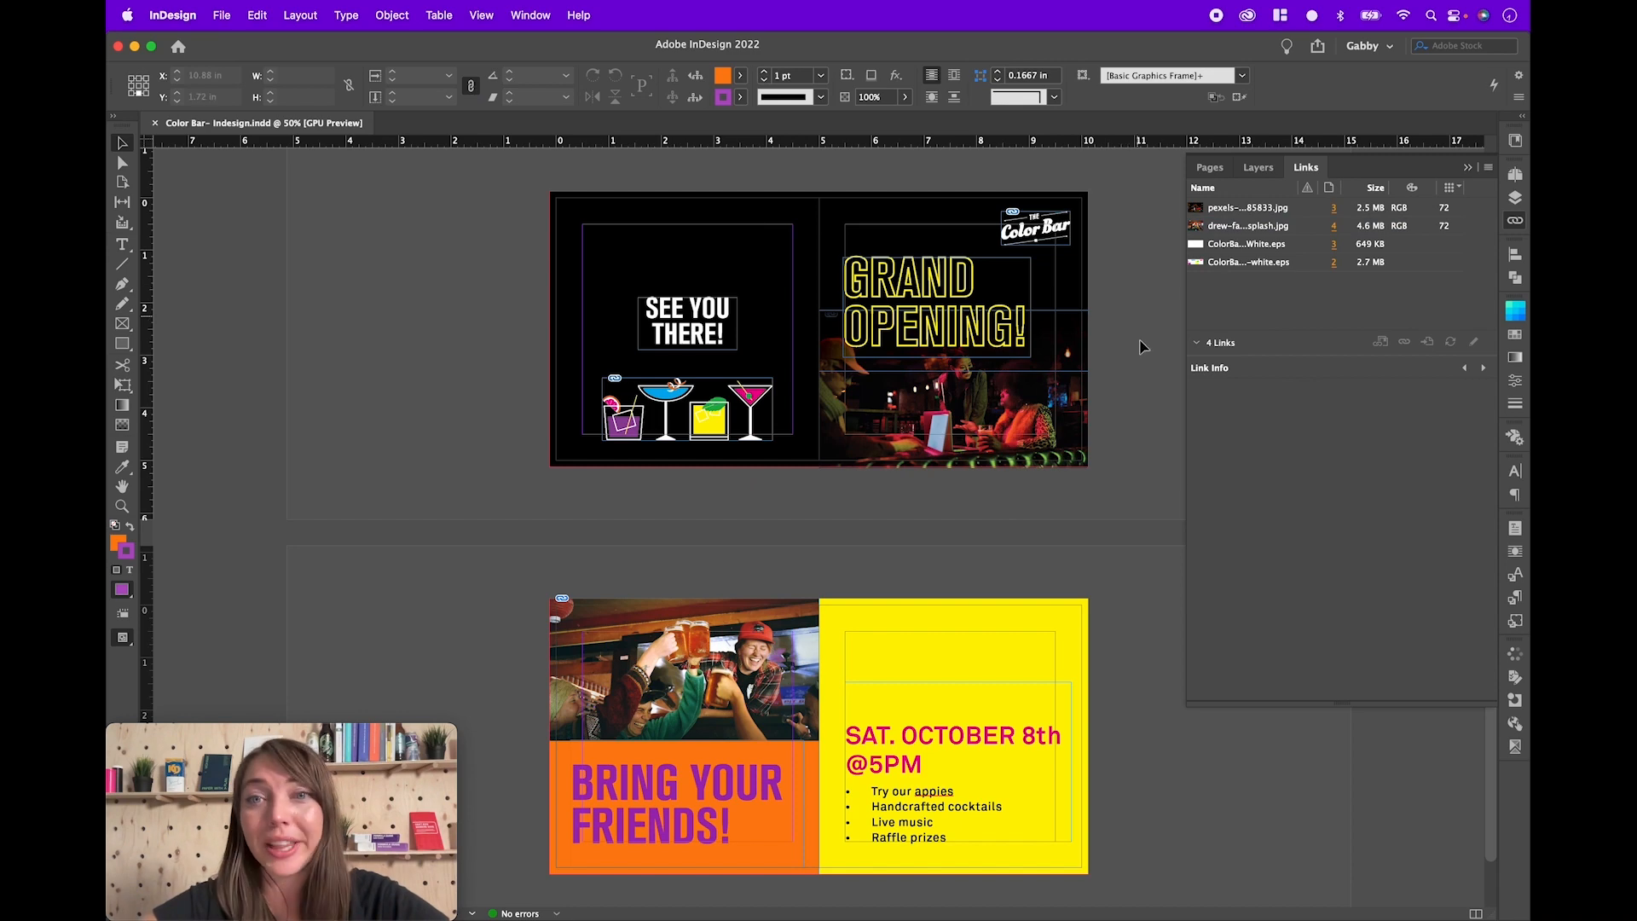
Step: Relink the Grand Opening bar photo to its "-CMYK" JPEG in the Color Bar Challenge folder and check its link information
super+click(935, 501)
key(a)
click(943, 403)
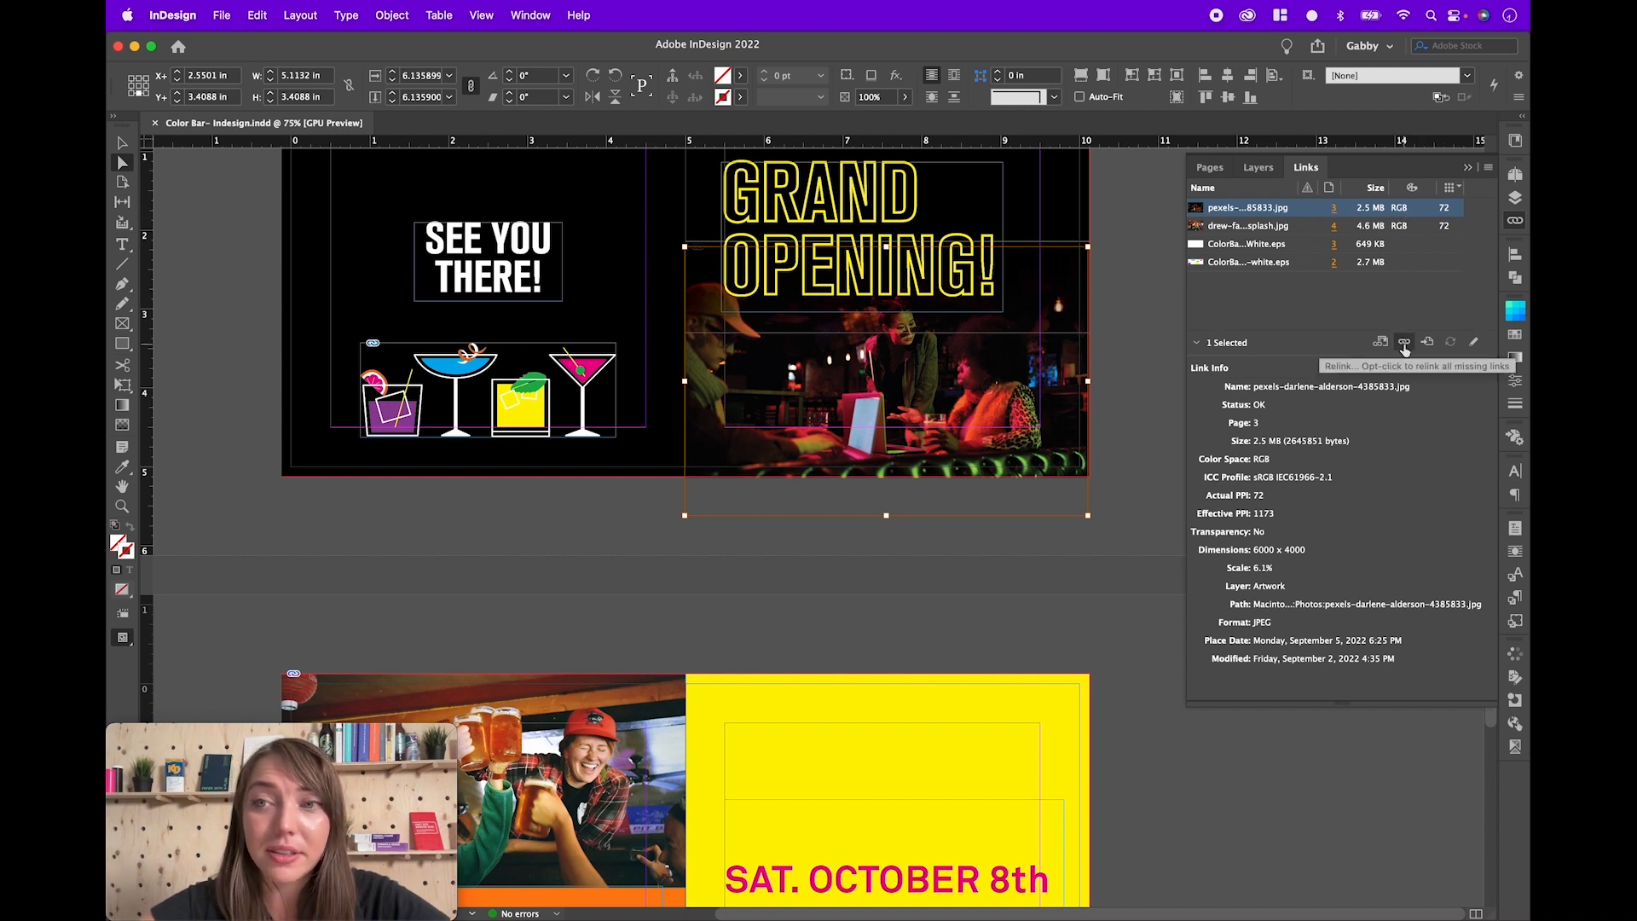
right_click(1306, 209)
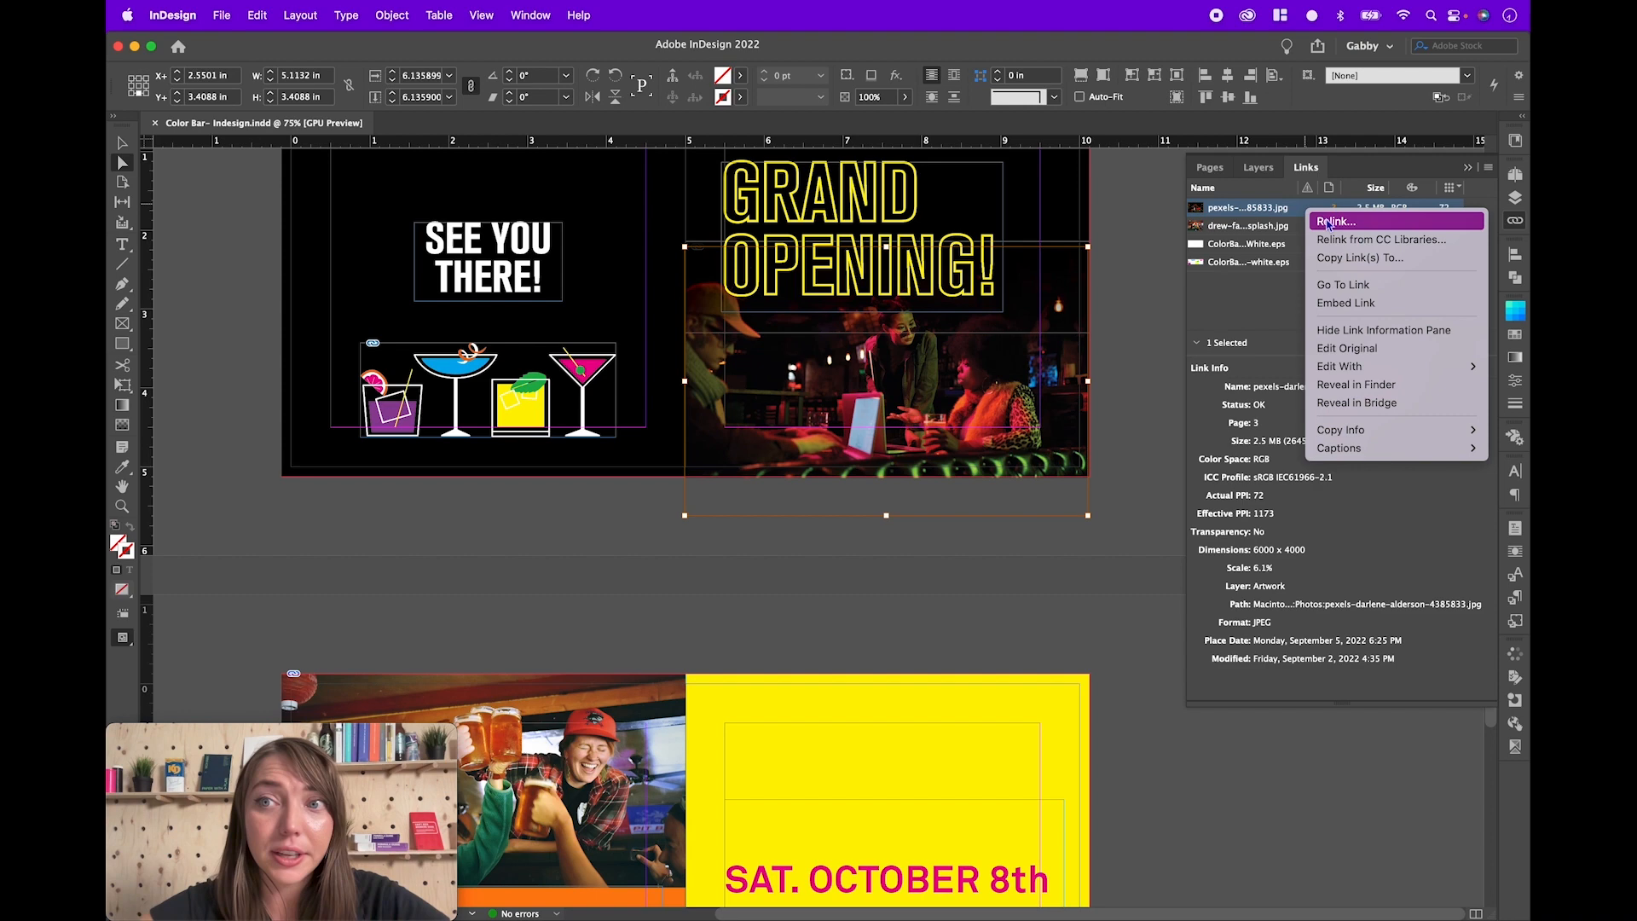
click(1327, 222)
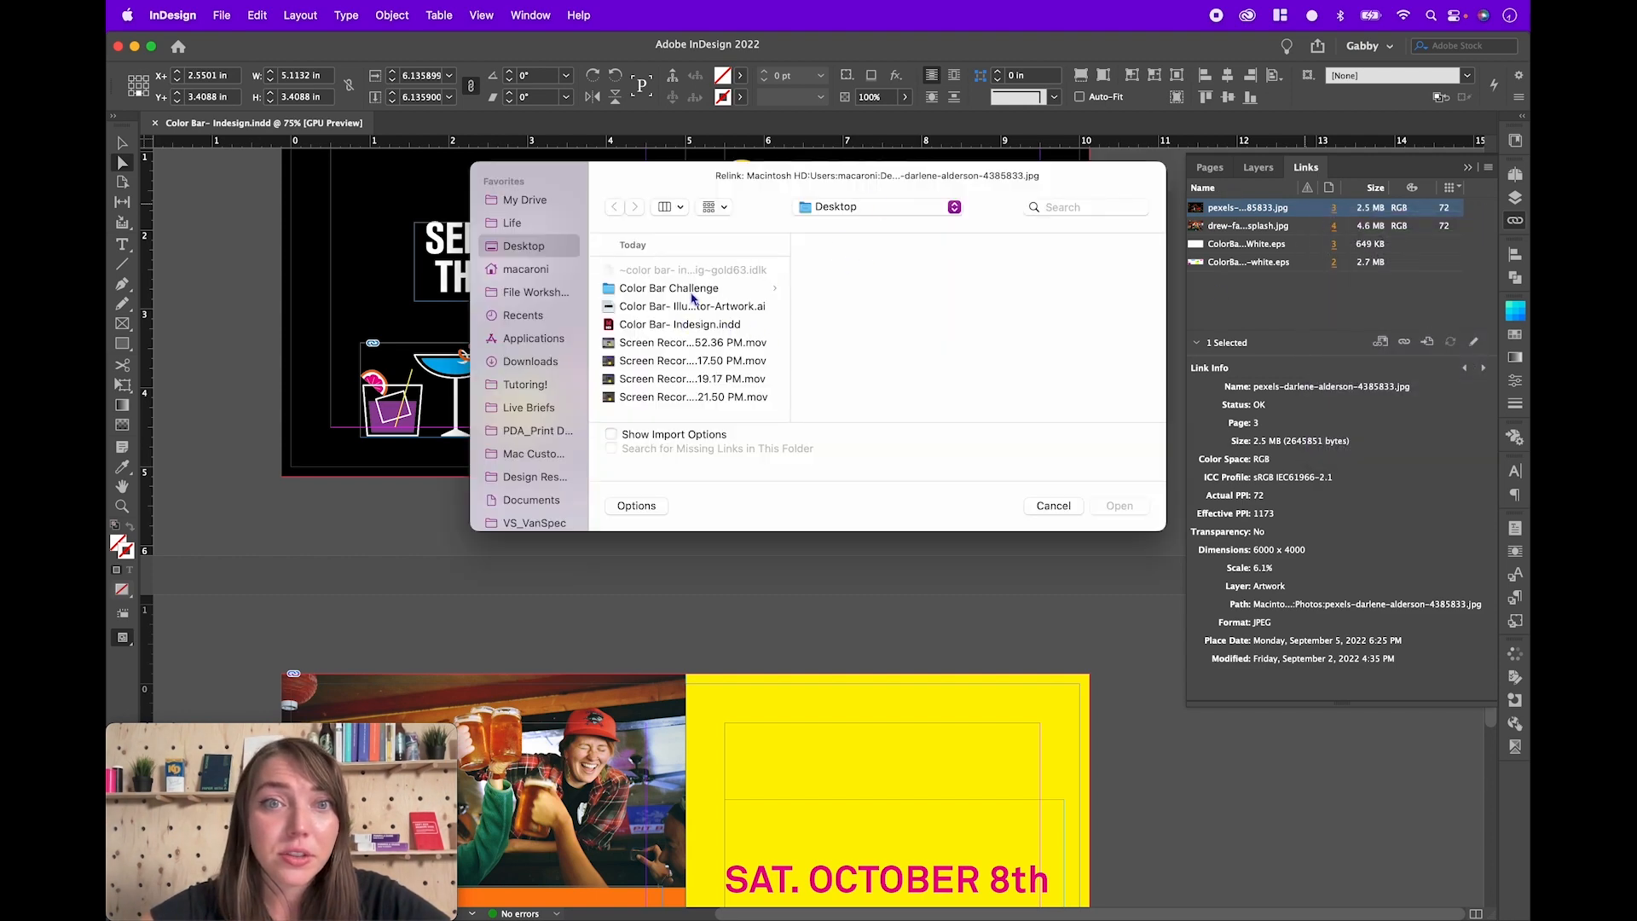
click(692, 292)
click(897, 287)
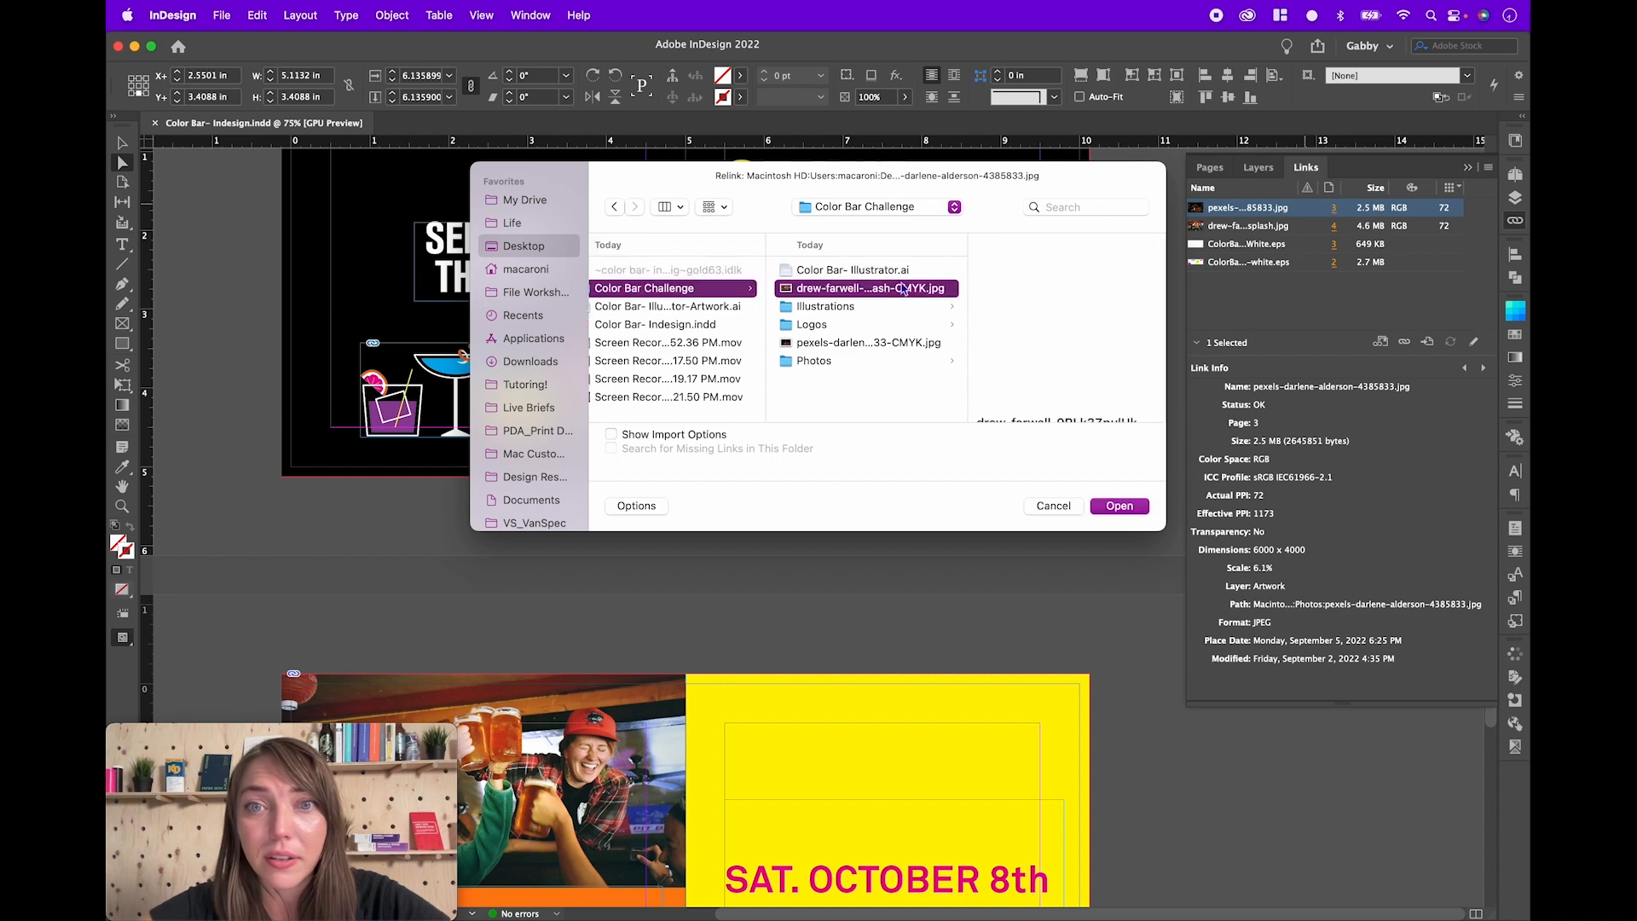
click(893, 342)
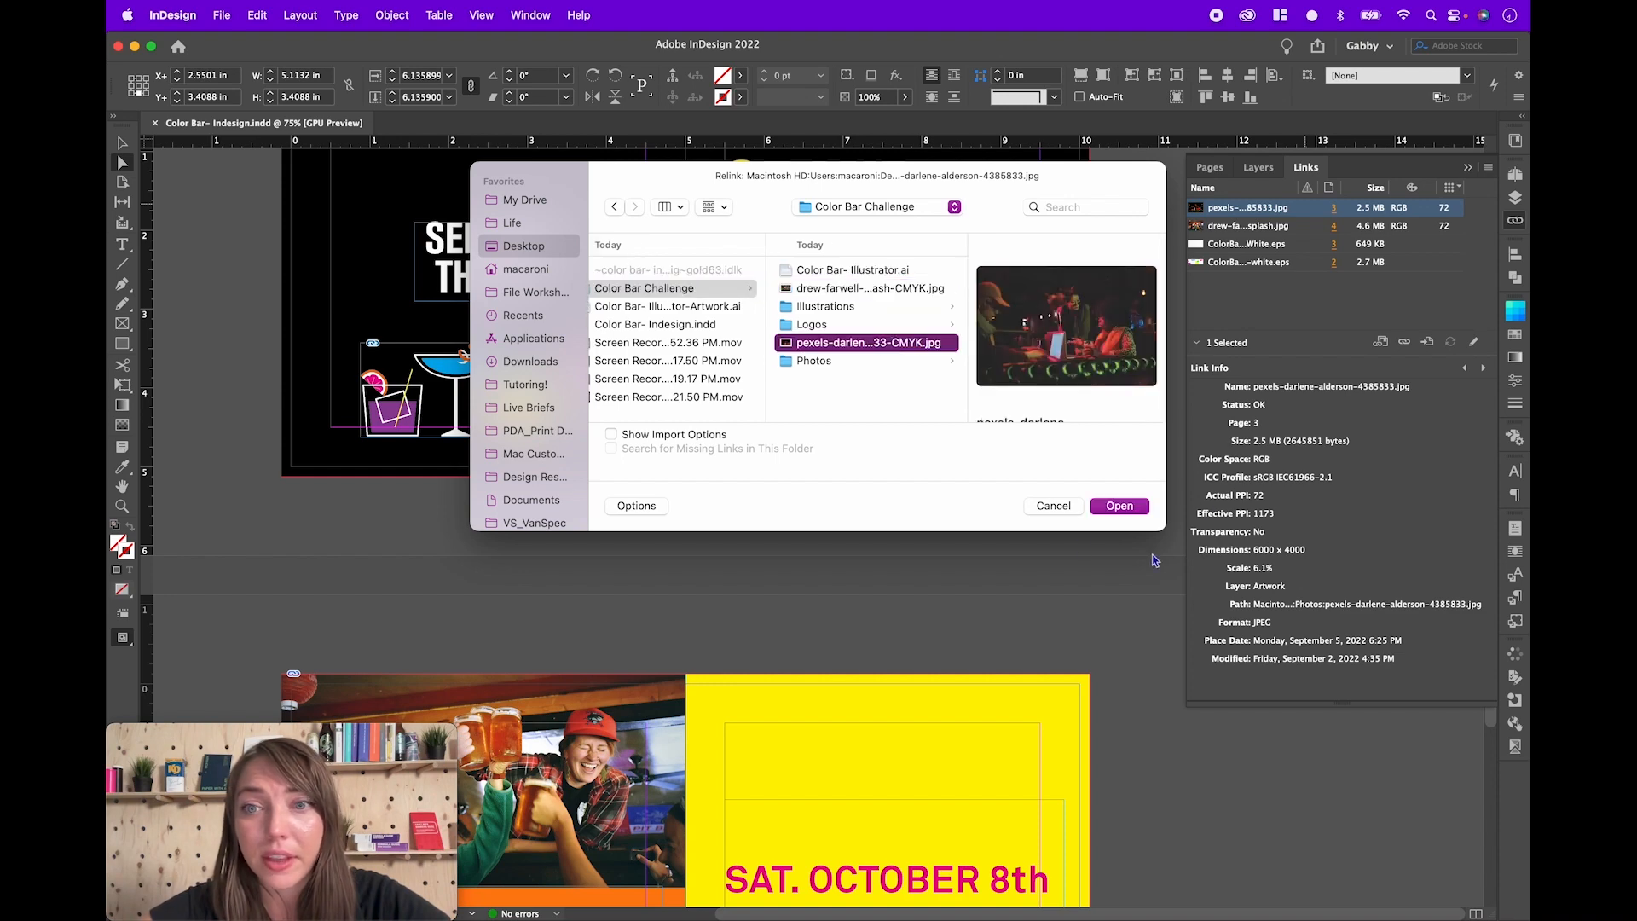
click(1117, 505)
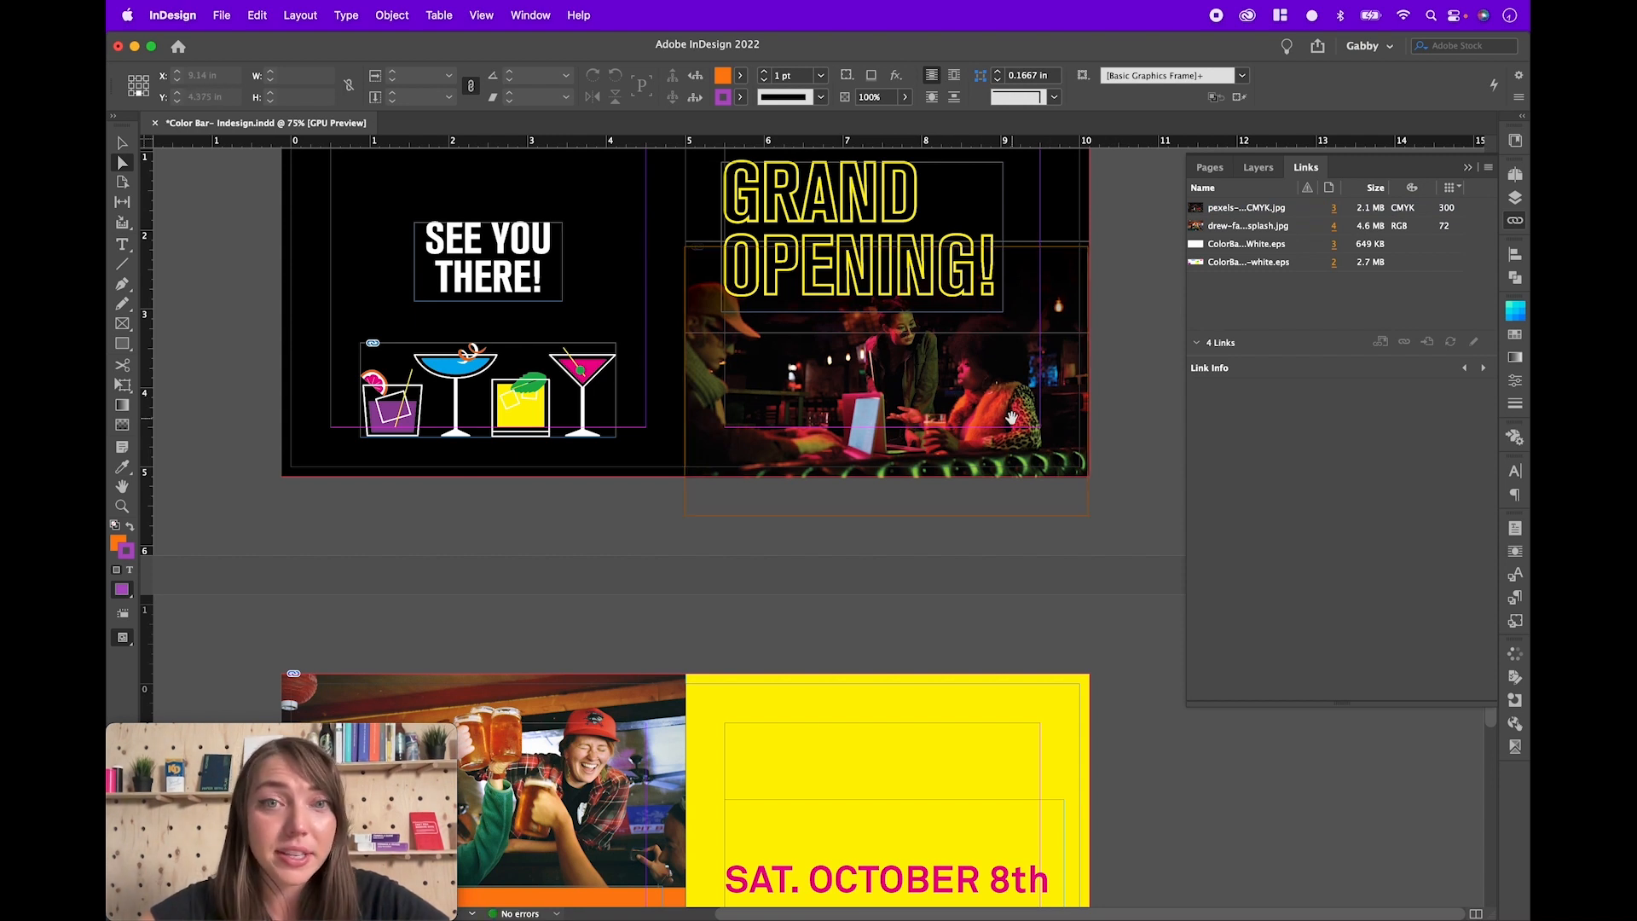
click(1016, 411)
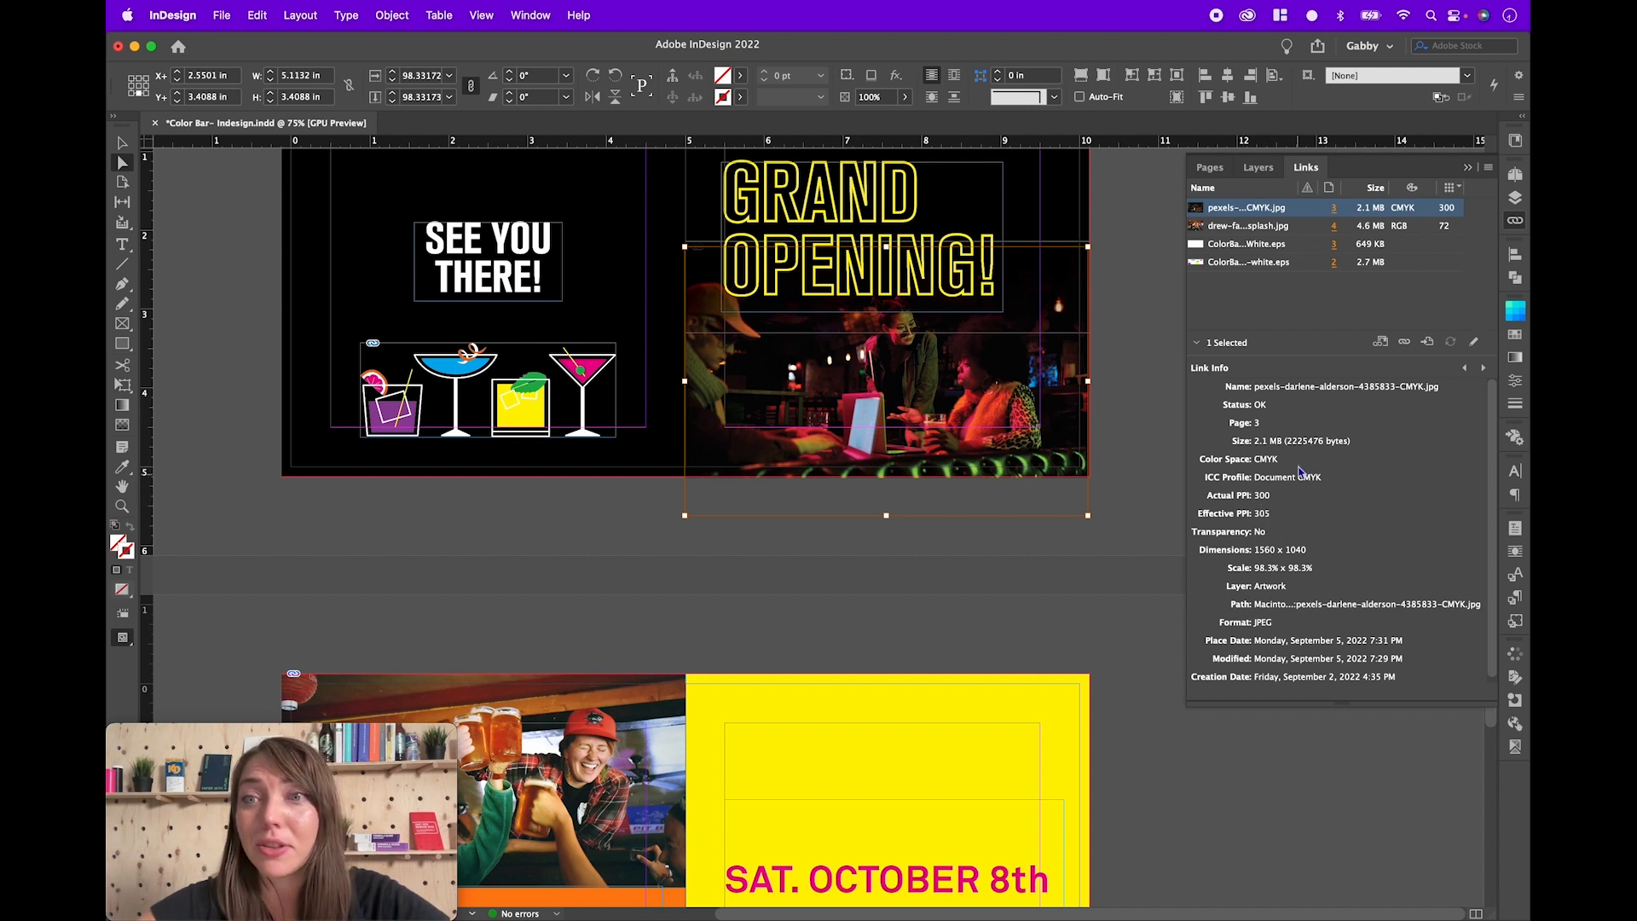
click(937, 588)
Step: Relink the beer-toast photo on the second spread to its "-CMYK" JPEG in the Color Bar Challenge folder
drag(549, 771, 770, 602)
click(808, 635)
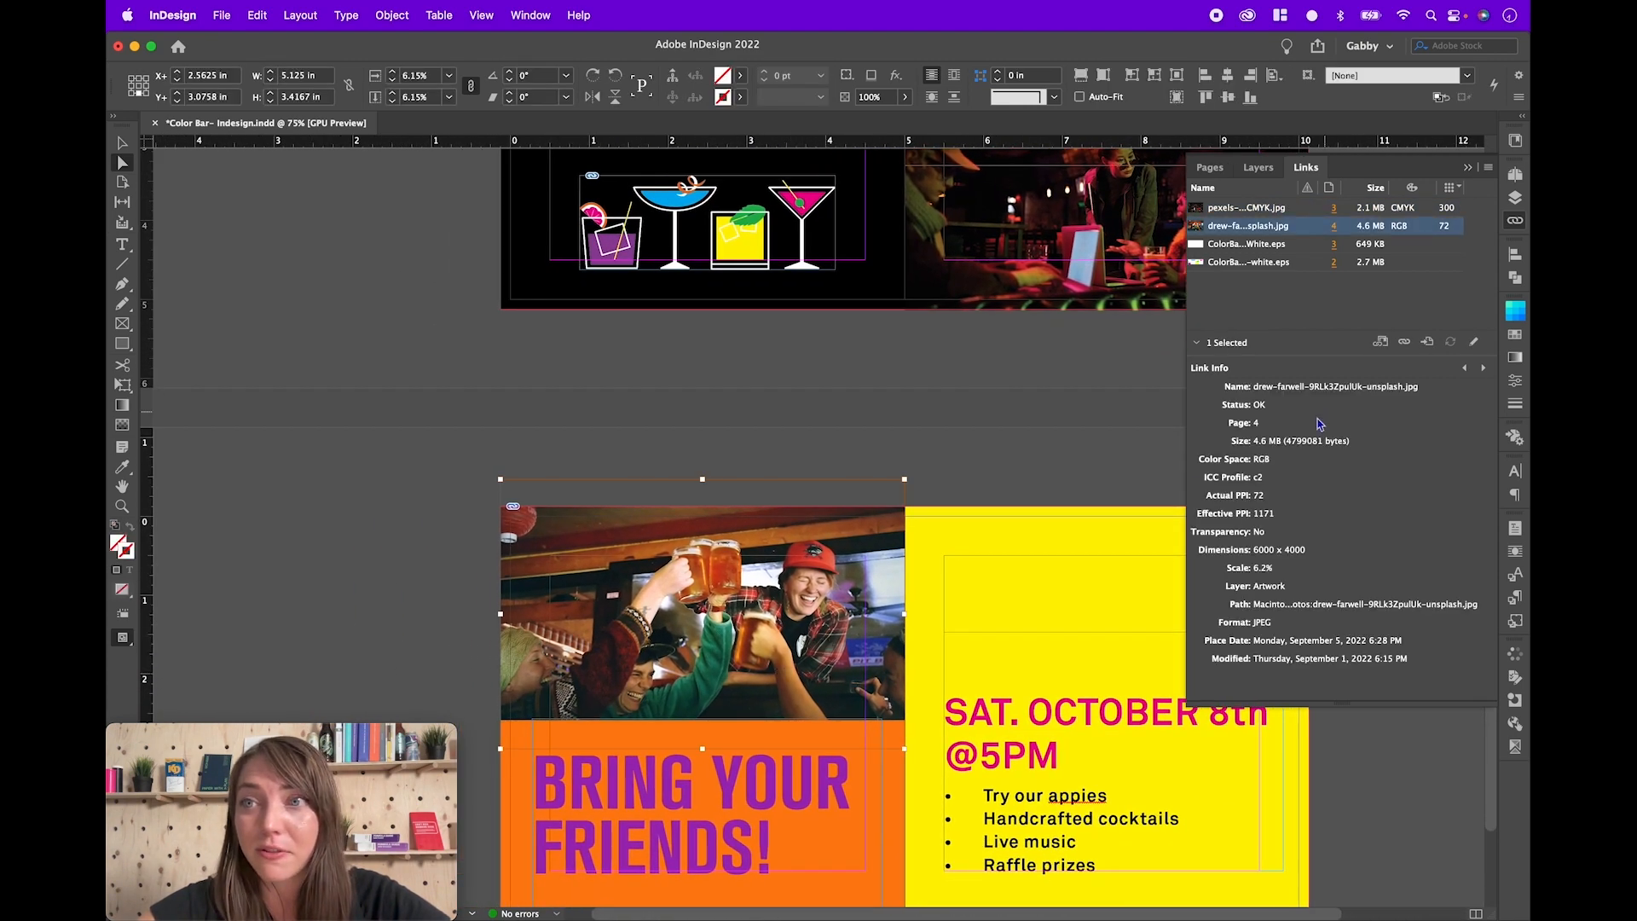
right_click(1394, 227)
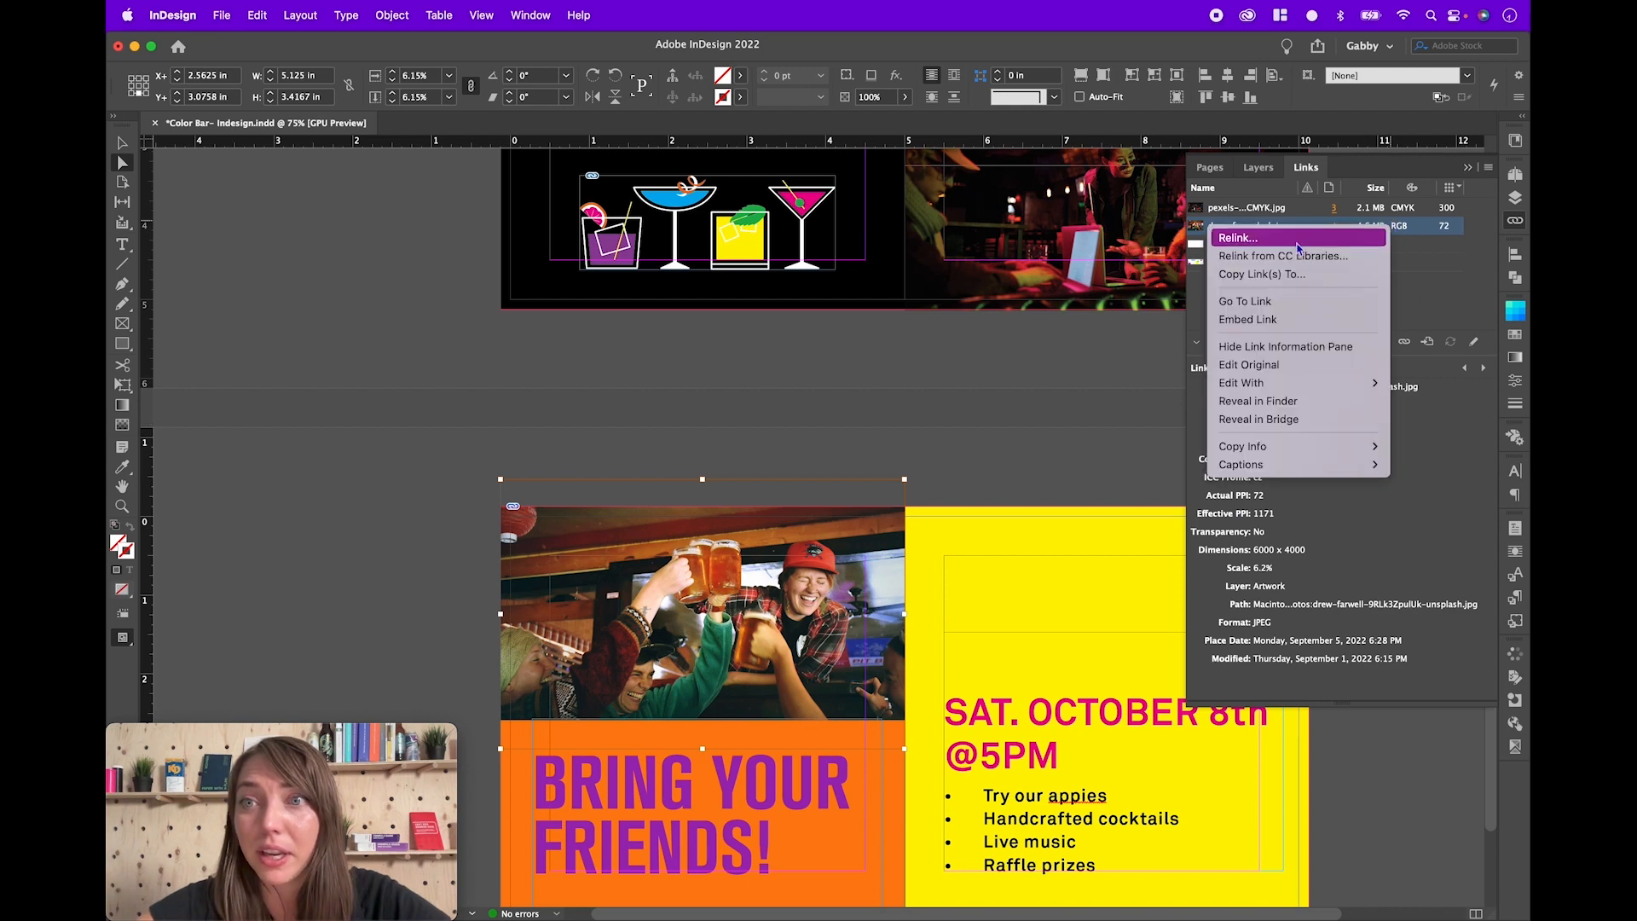
click(1300, 242)
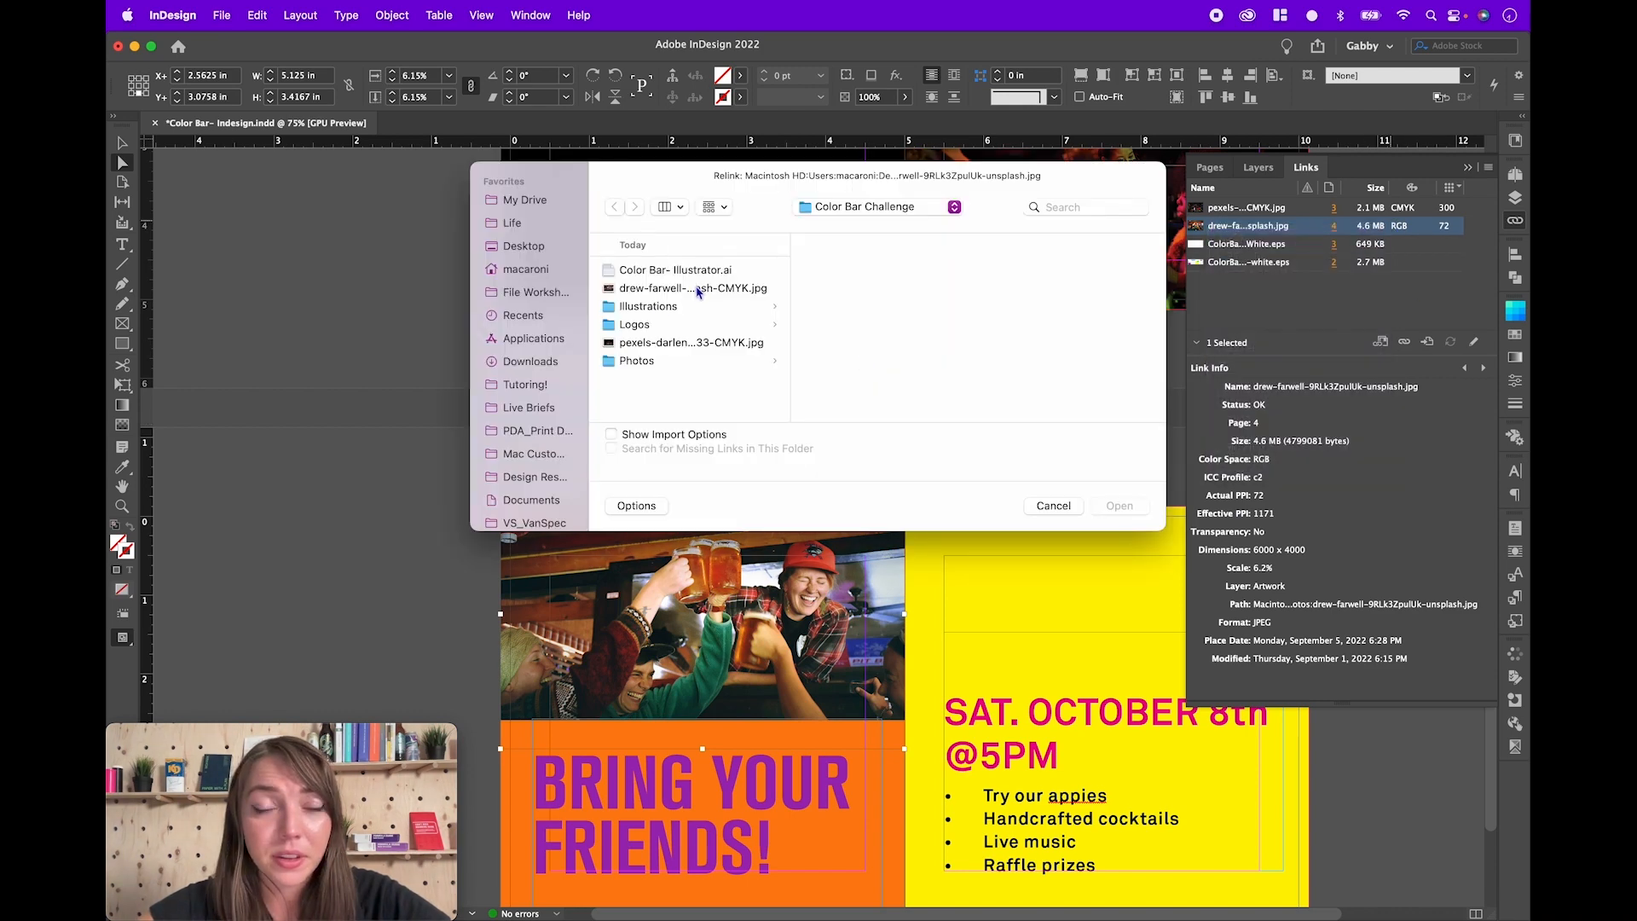
double_click(697, 292)
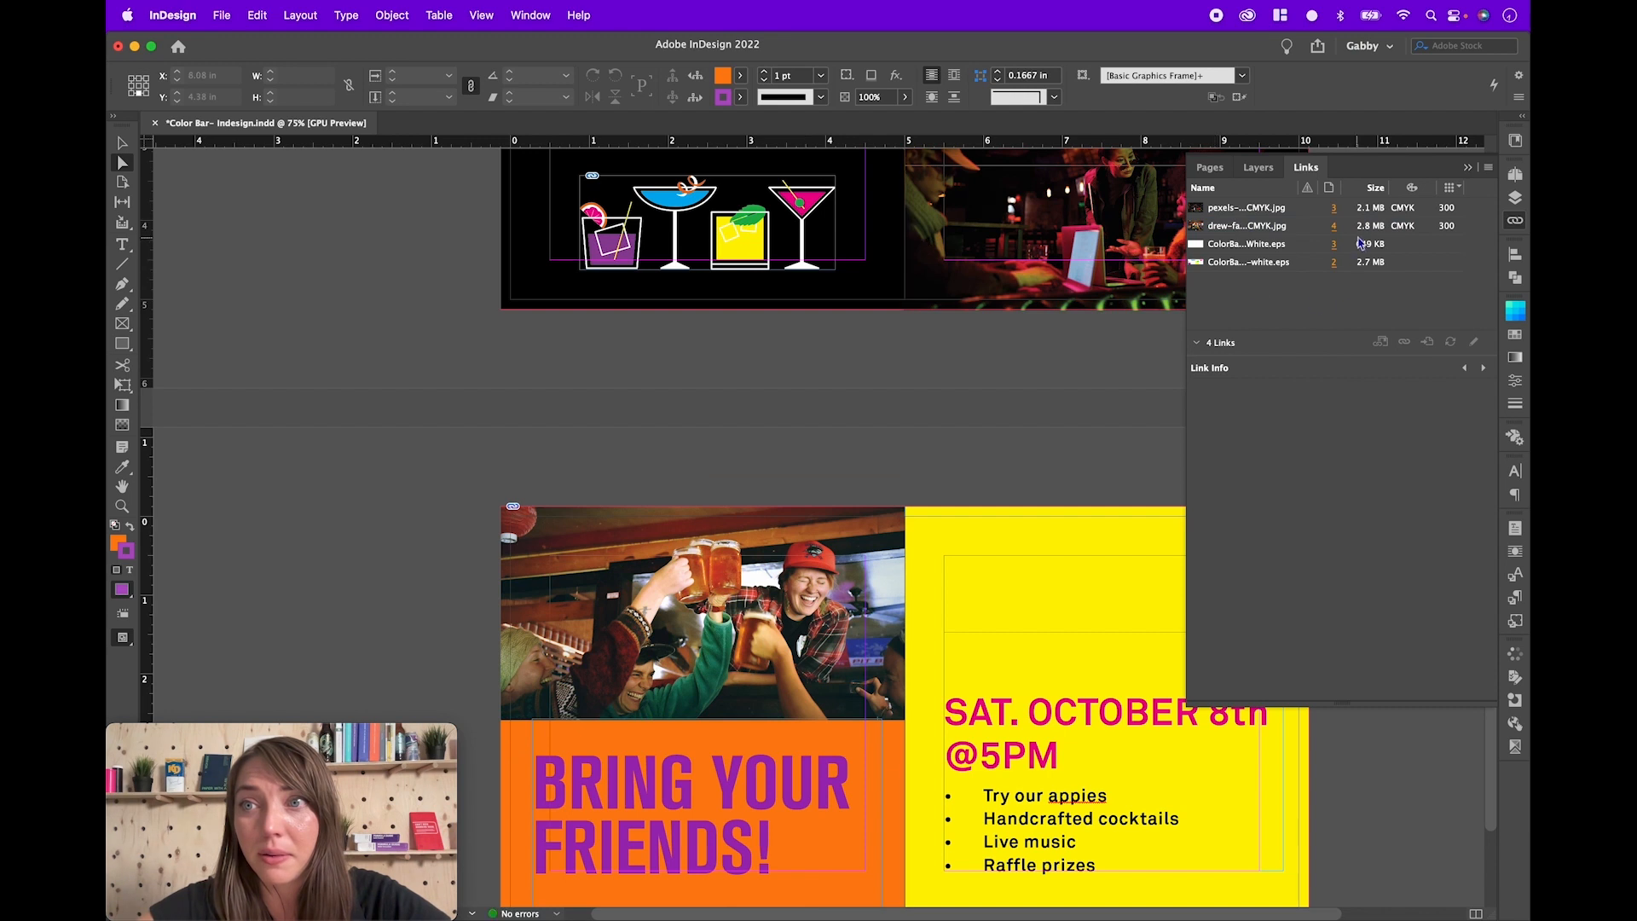
Step: Check the relinked beer-toast photo's color space and resolution, hide the link list and view both flyer spreads together
click(1364, 227)
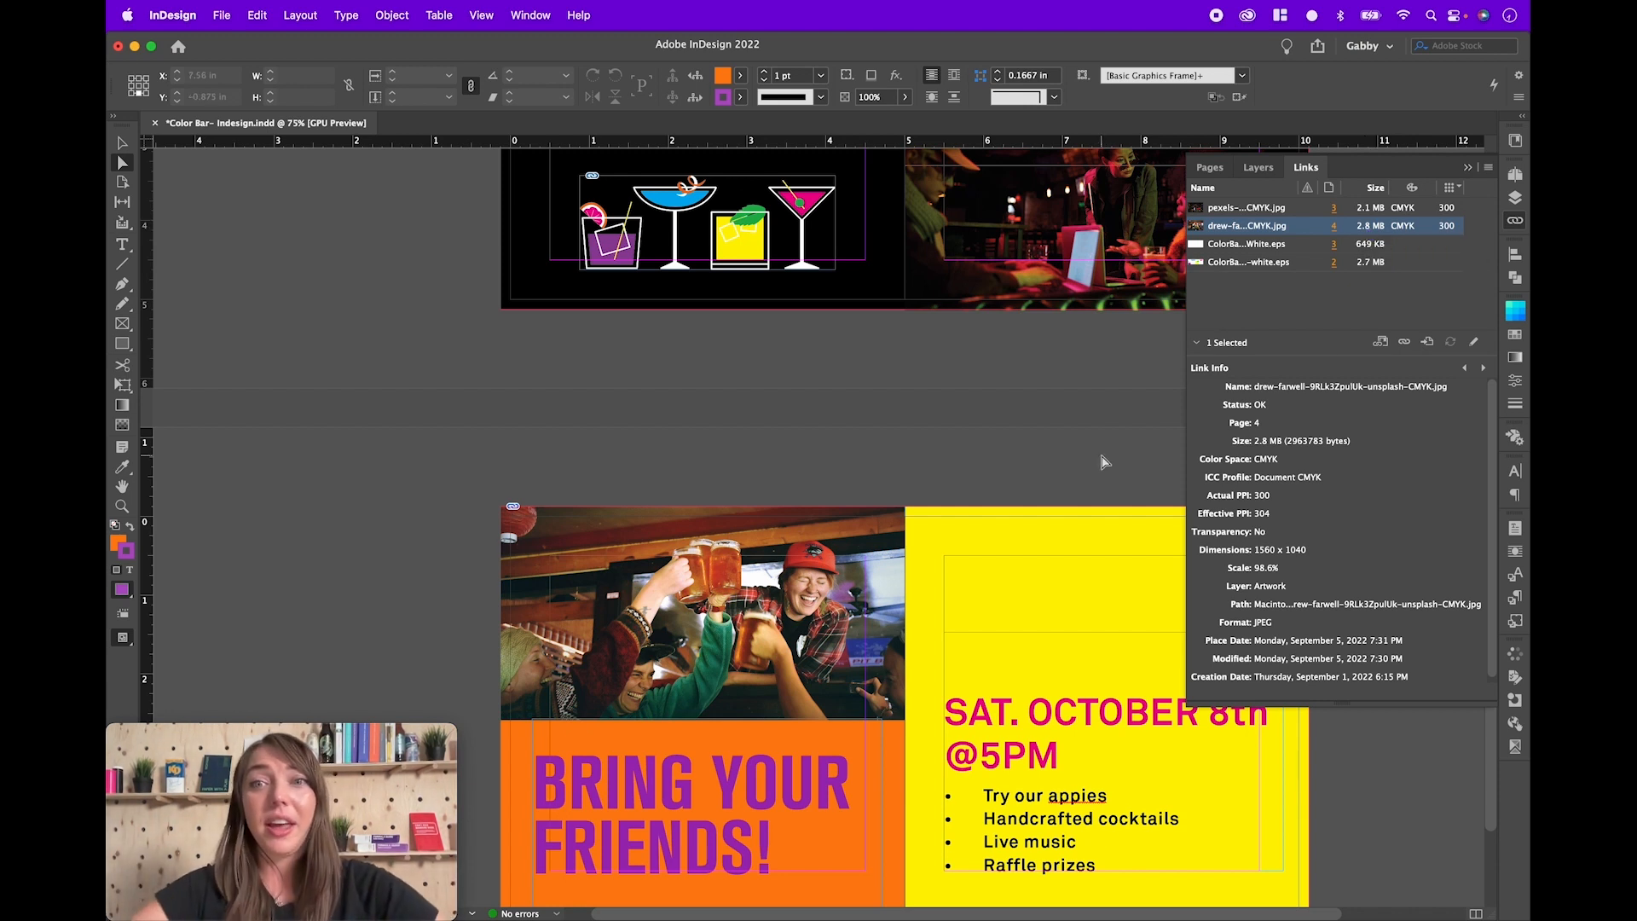
click(1519, 229)
key(z)
alt+click(871, 518)
alt+click(870, 518)
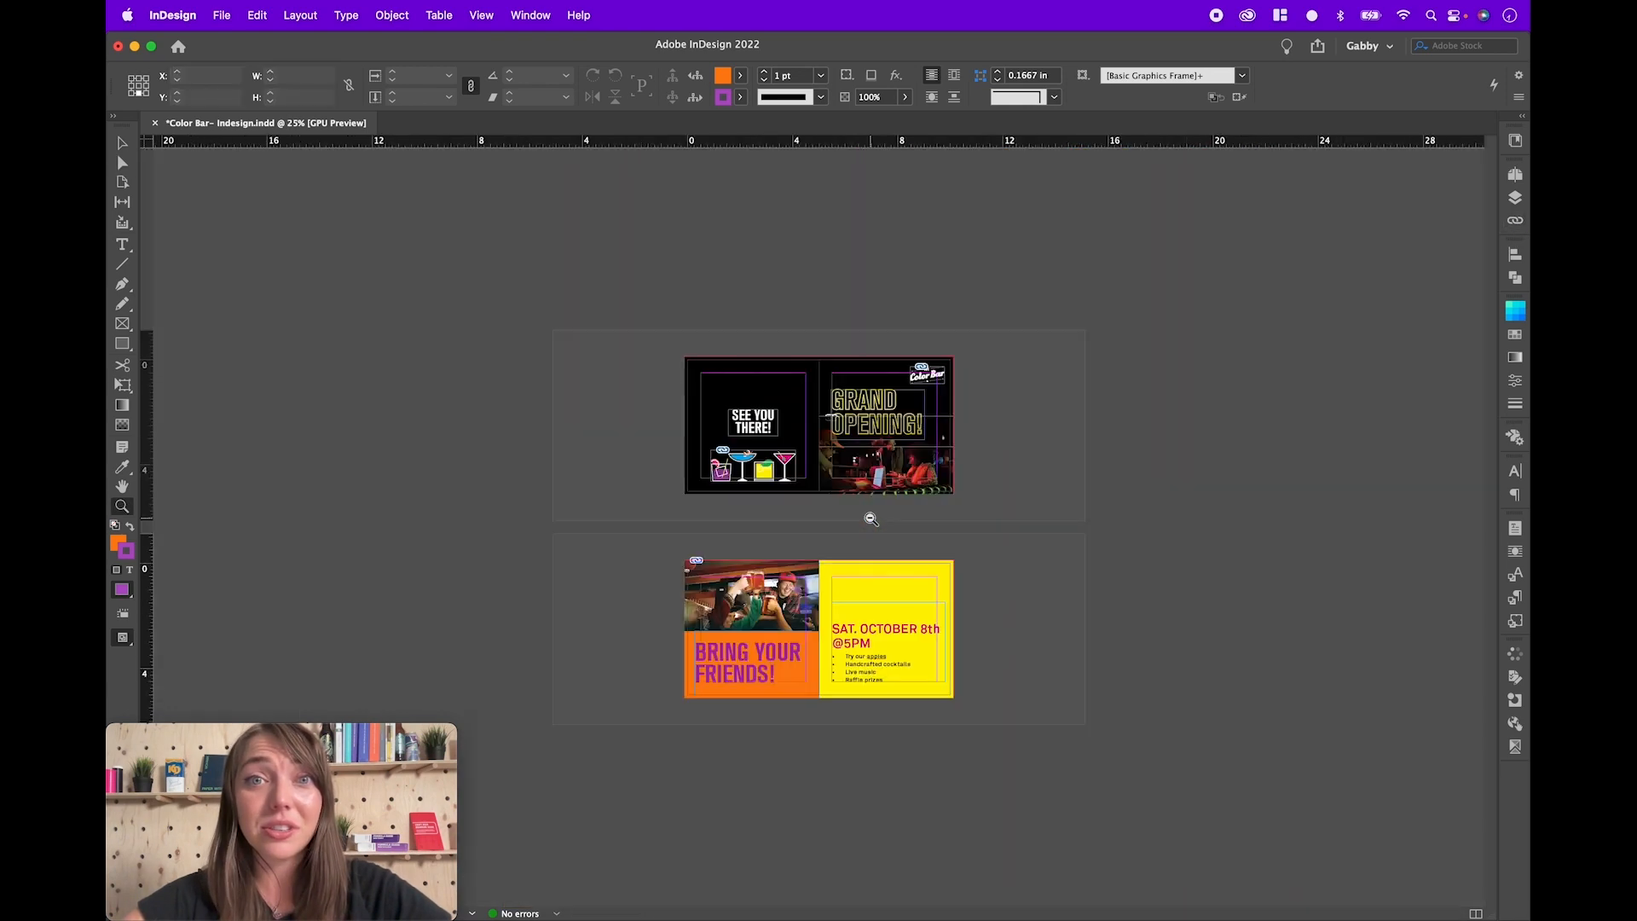
click(870, 531)
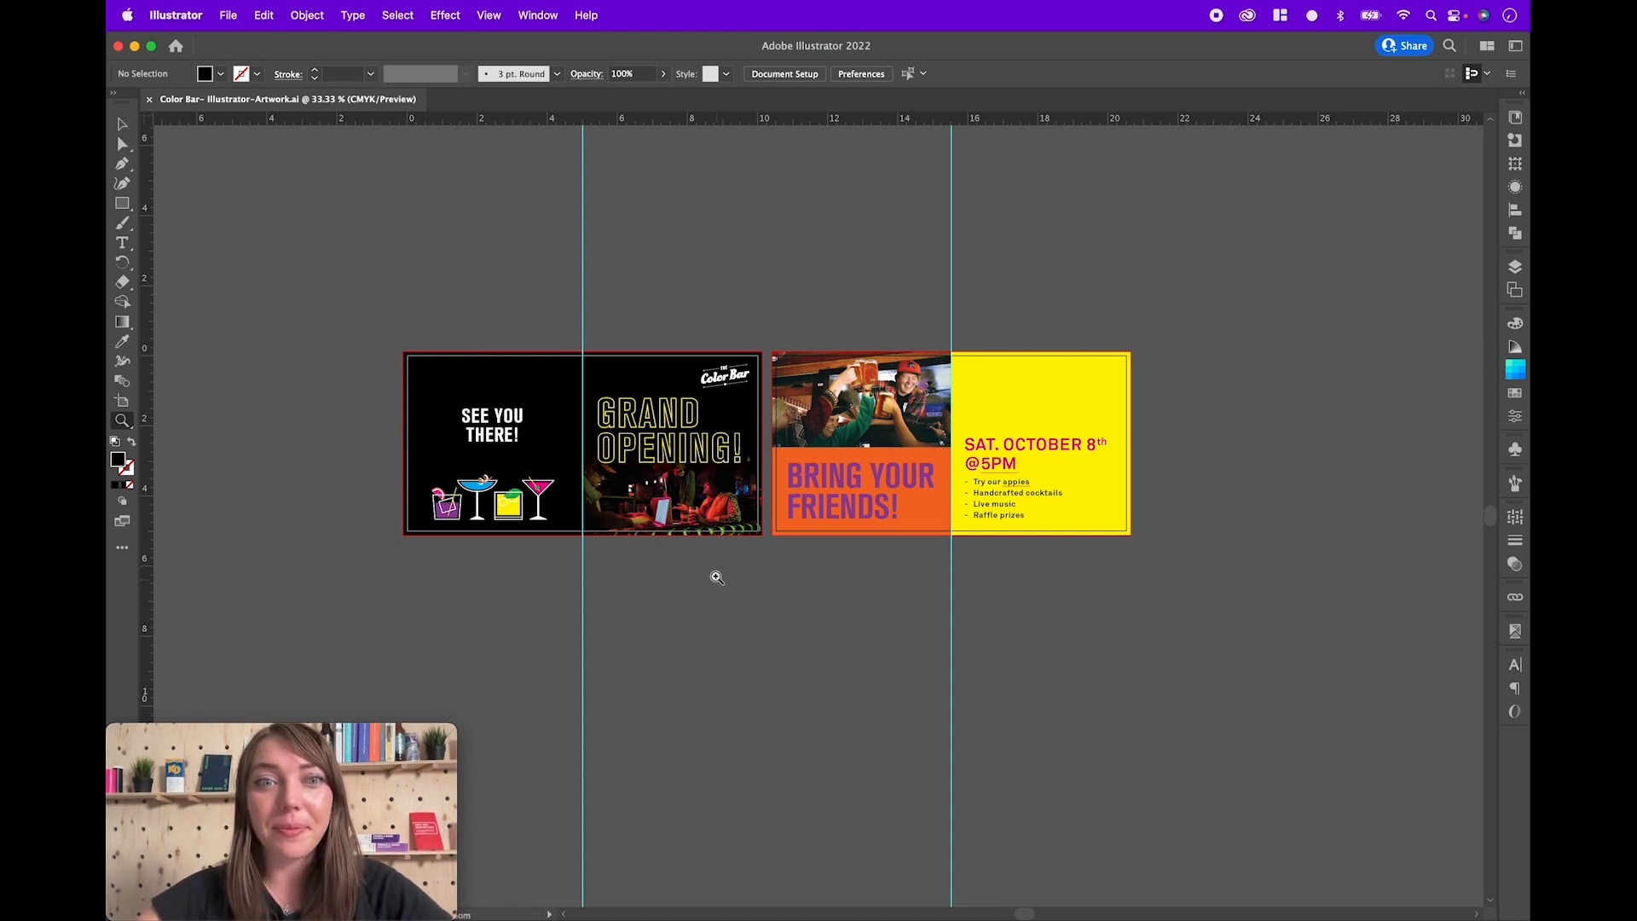
Step: Switch to the Illustrator version of the flyer and show its list of linked images
click(742, 495)
key(a)
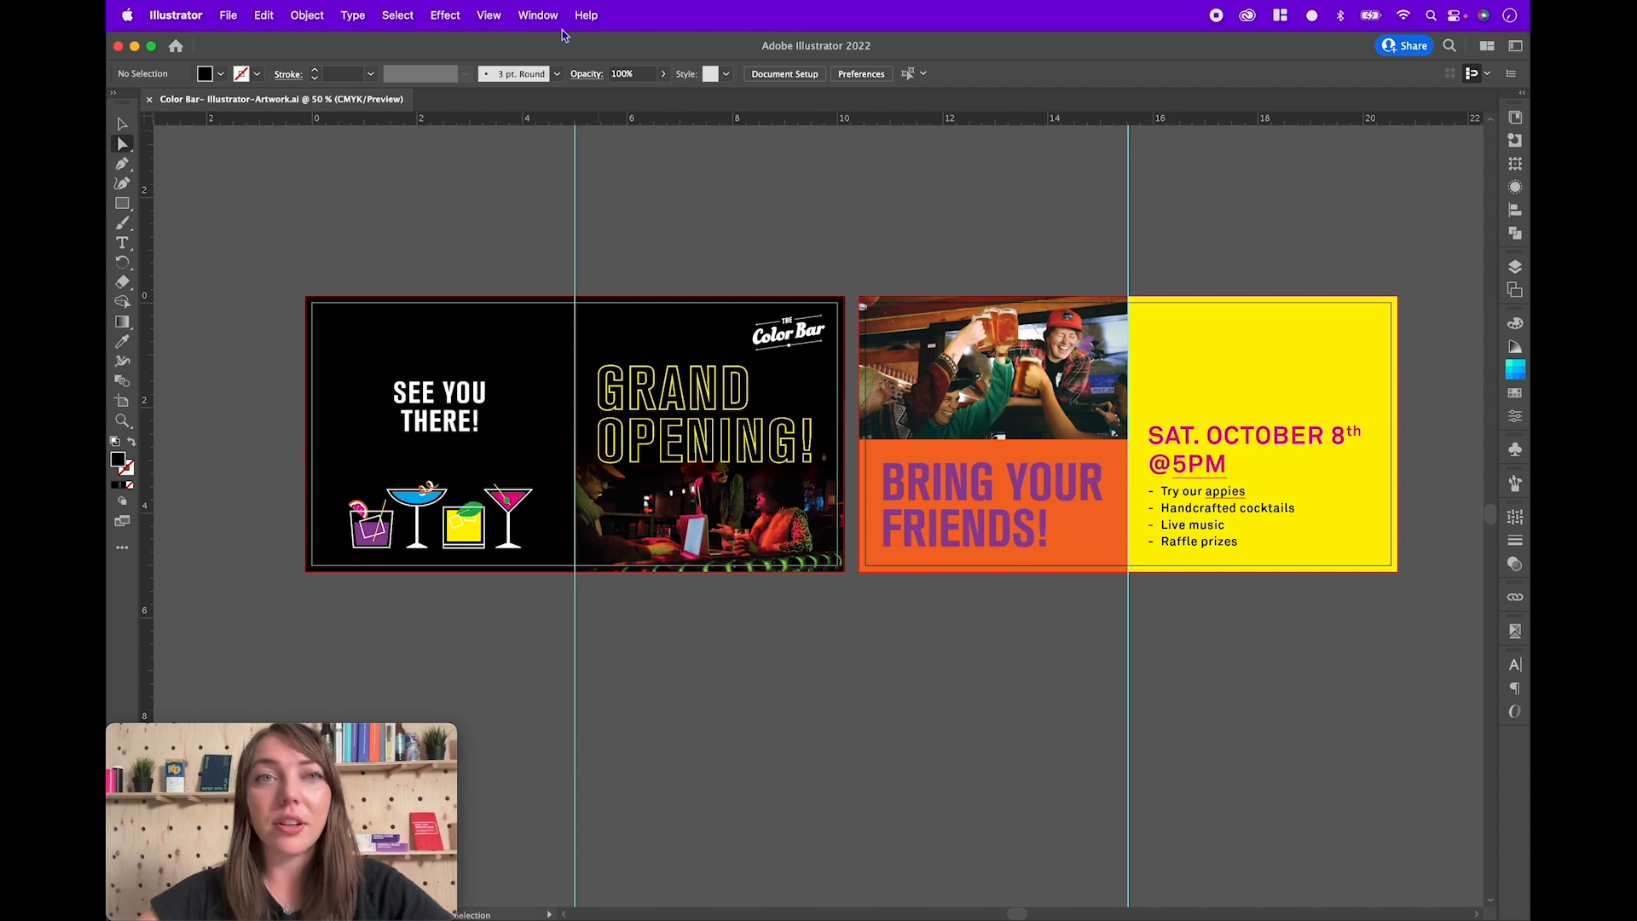
click(539, 14)
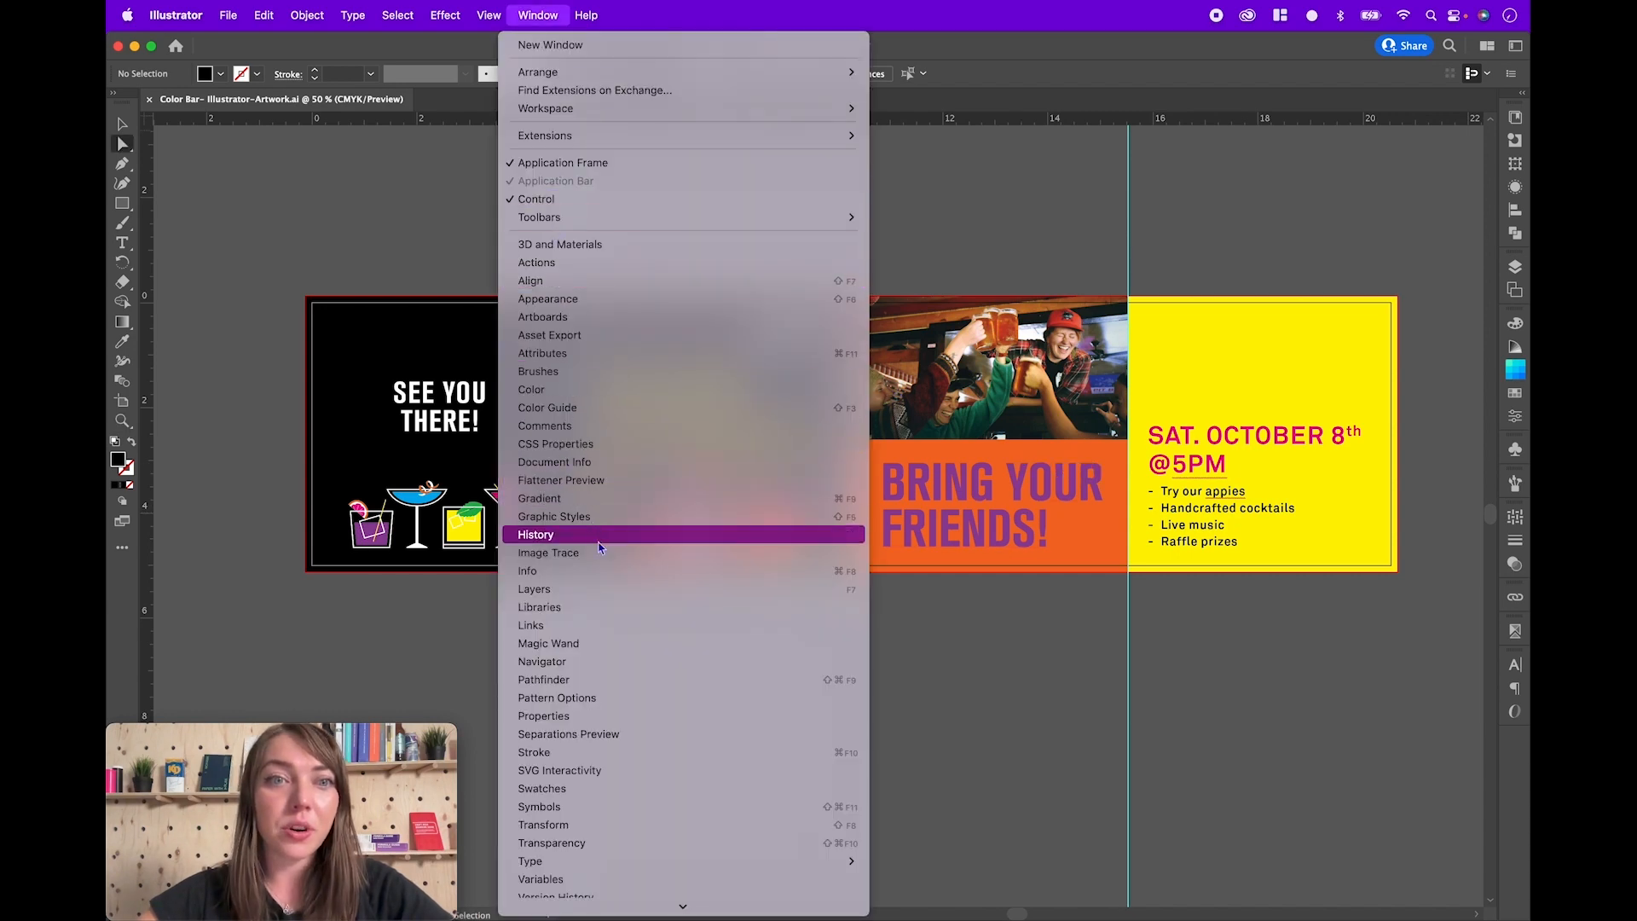
click(602, 626)
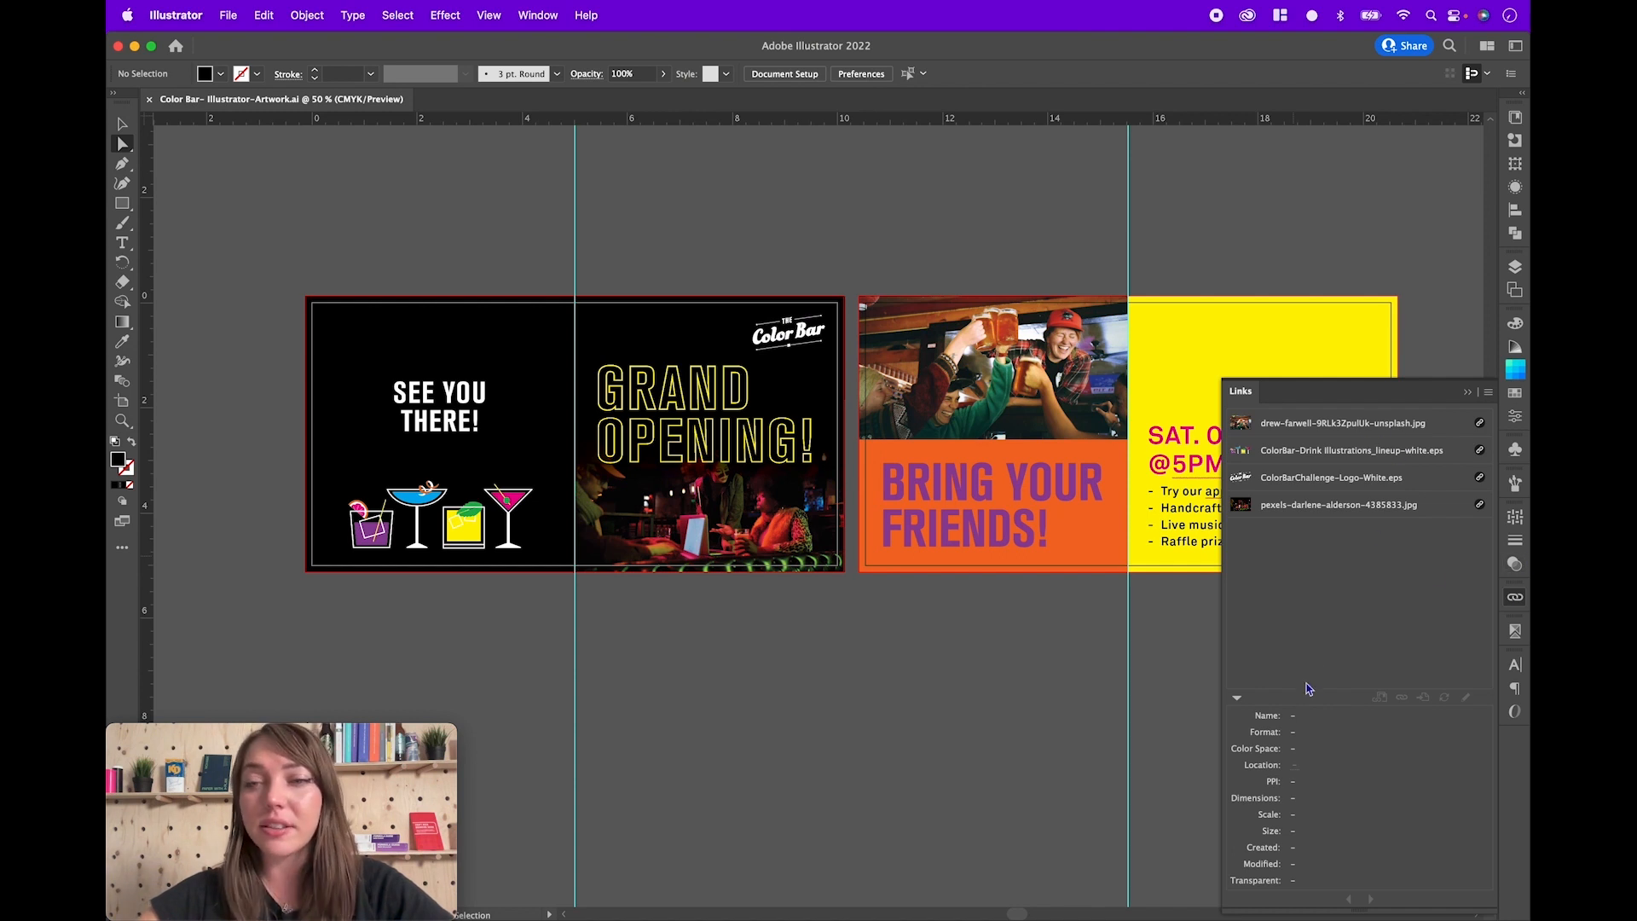
Step: Relink the beer-toast photo in the Illustrator artwork to its "-CMYK" JPEG from the Color Bar Challenge folder, and deselect it
click(1353, 431)
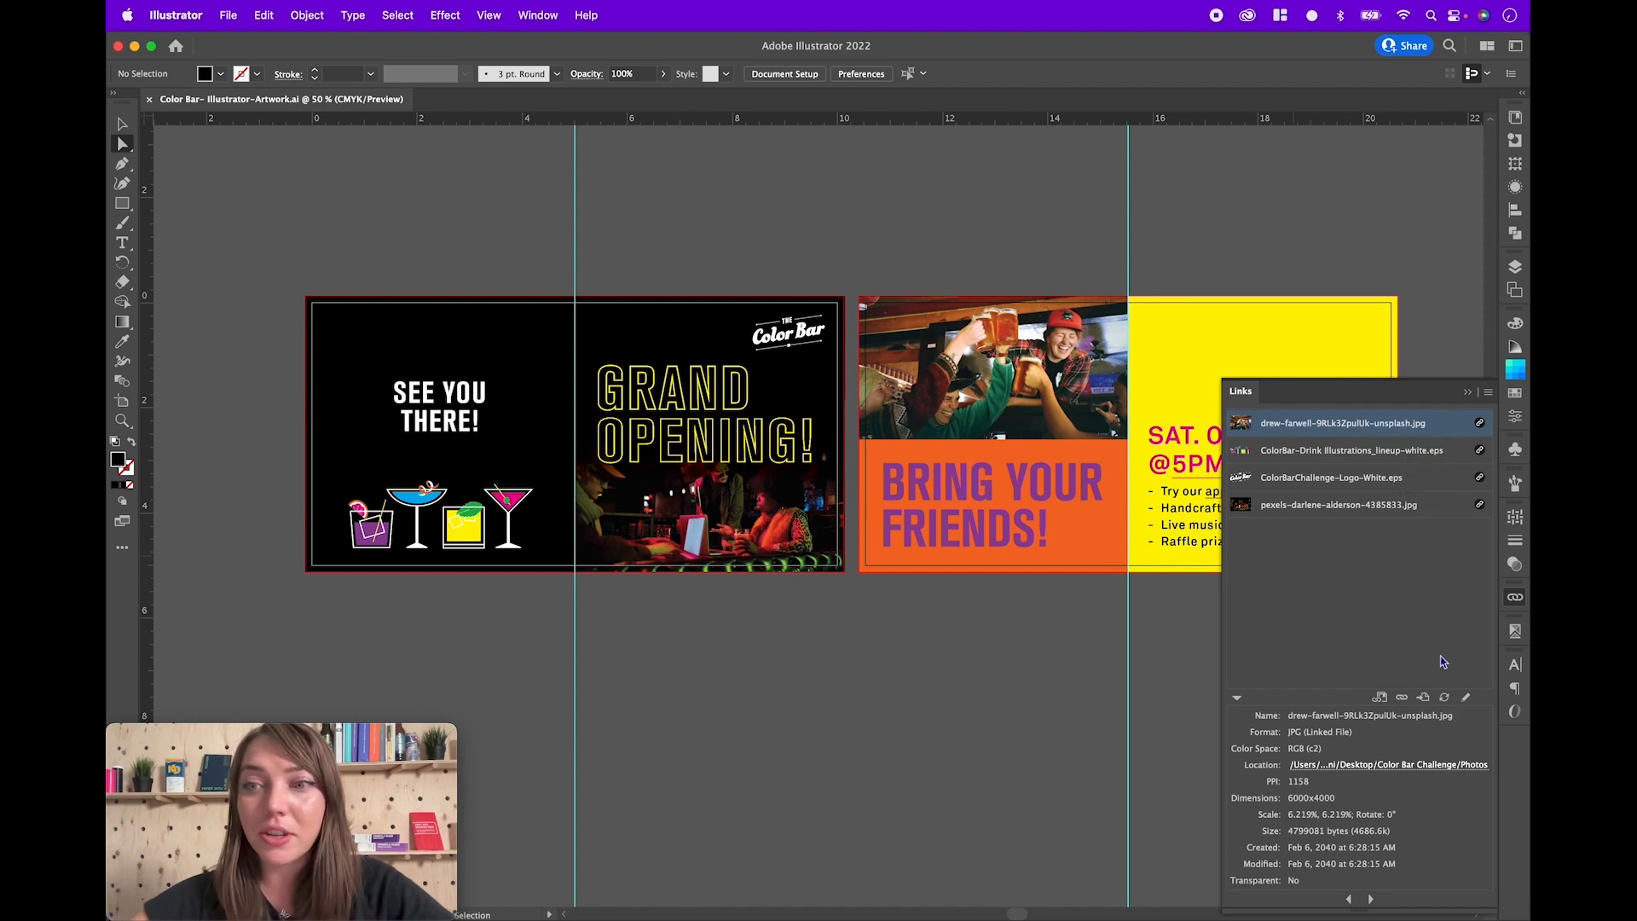
click(1403, 698)
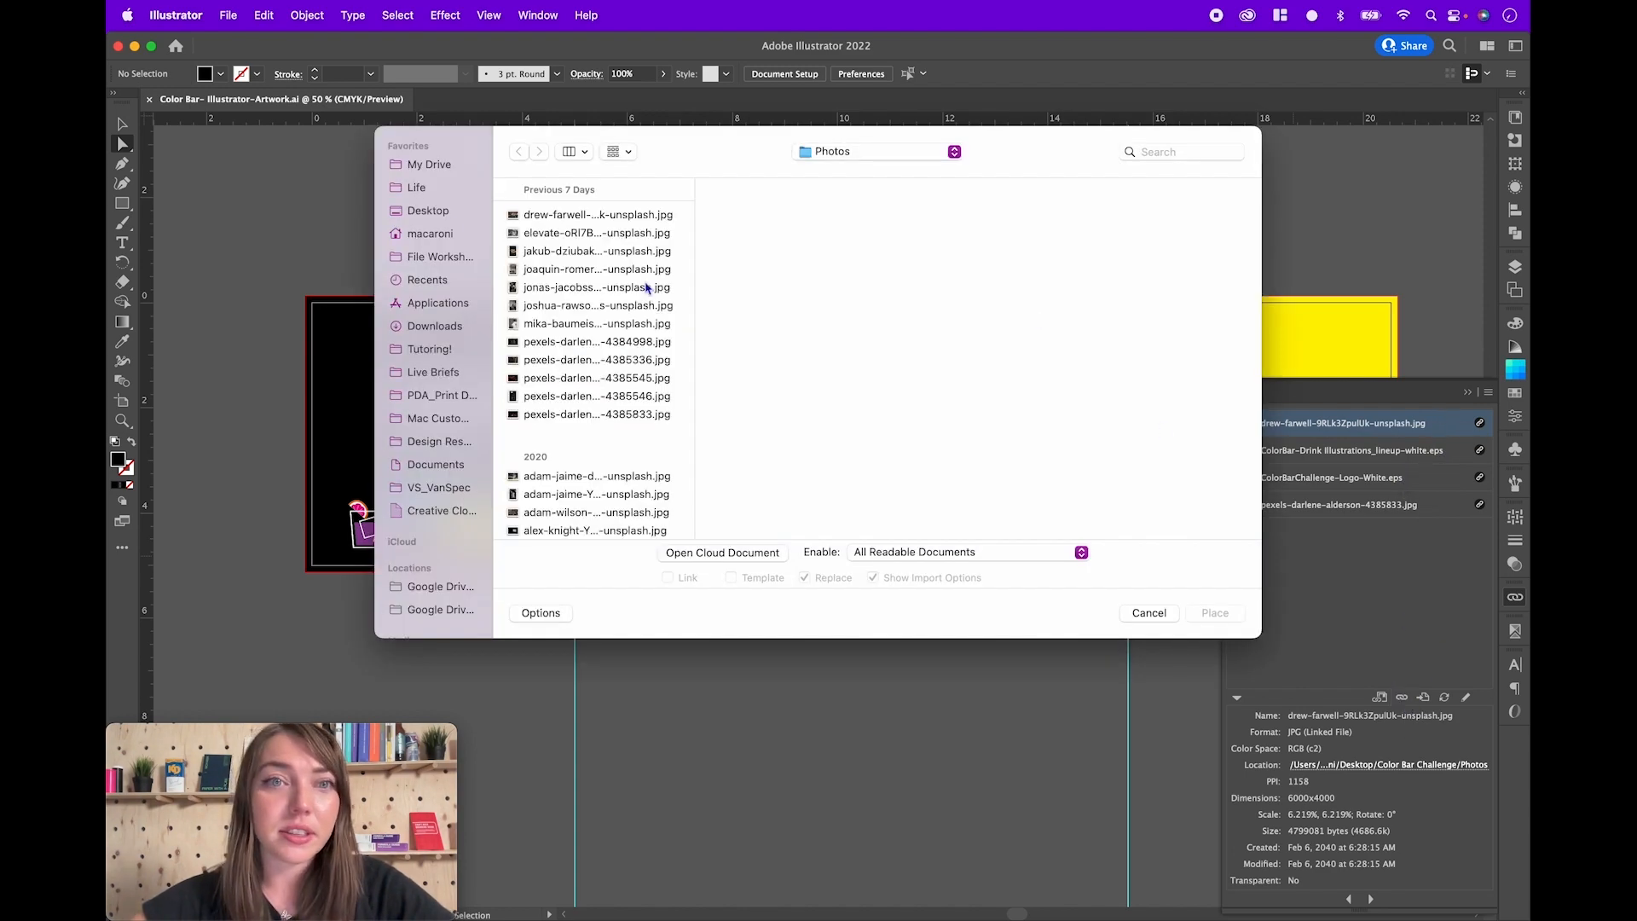
click(855, 151)
click(858, 174)
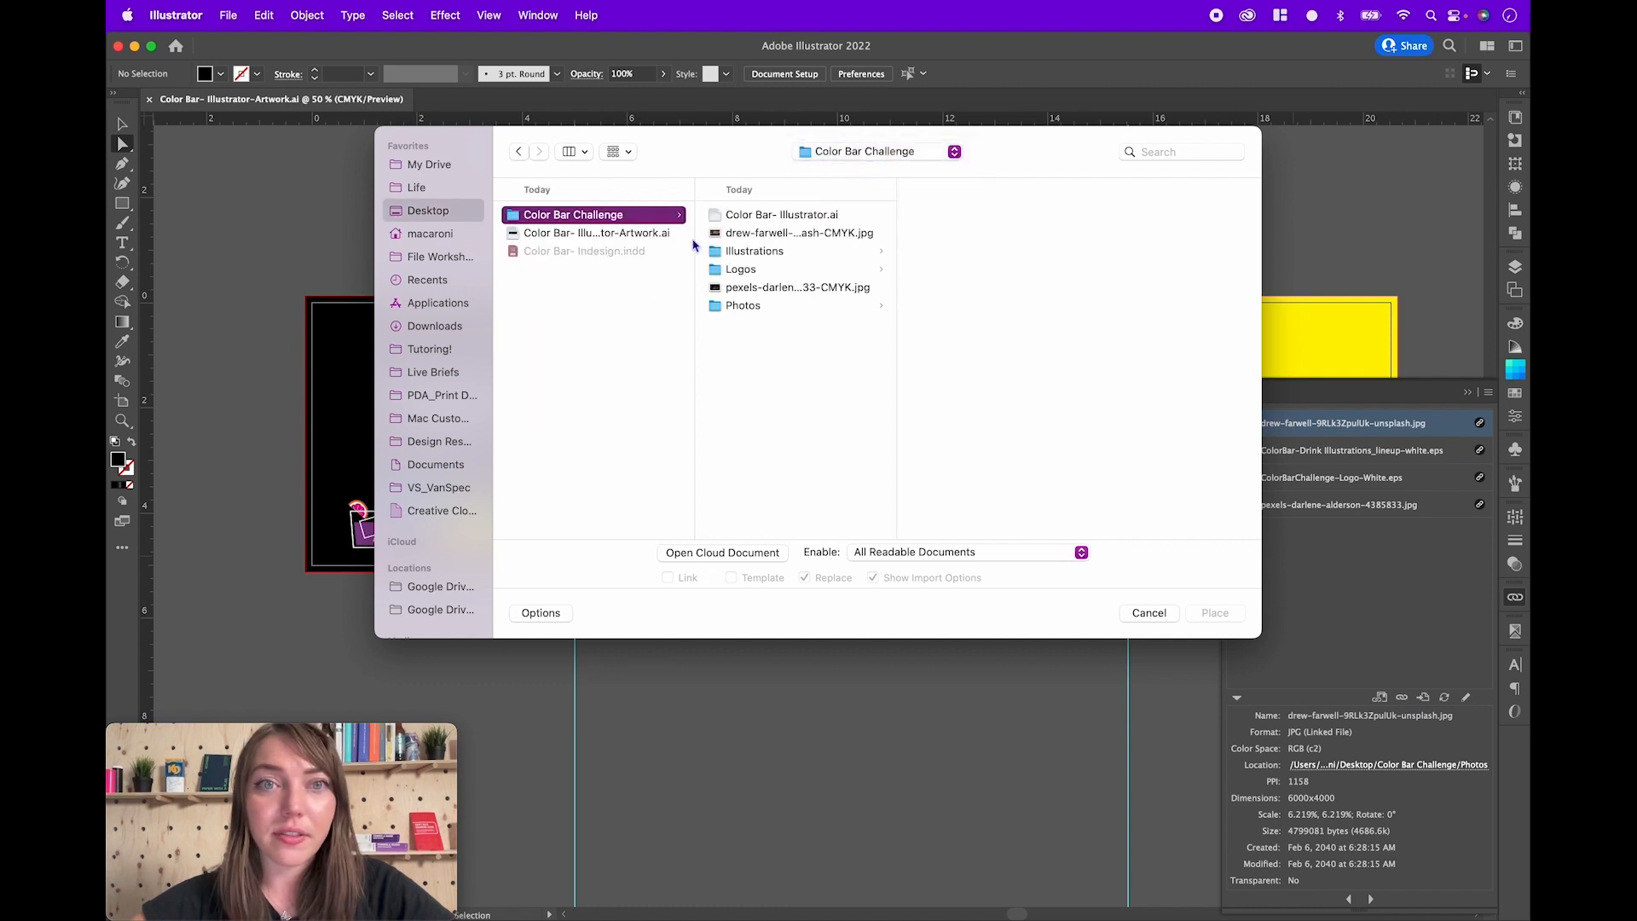
click(821, 236)
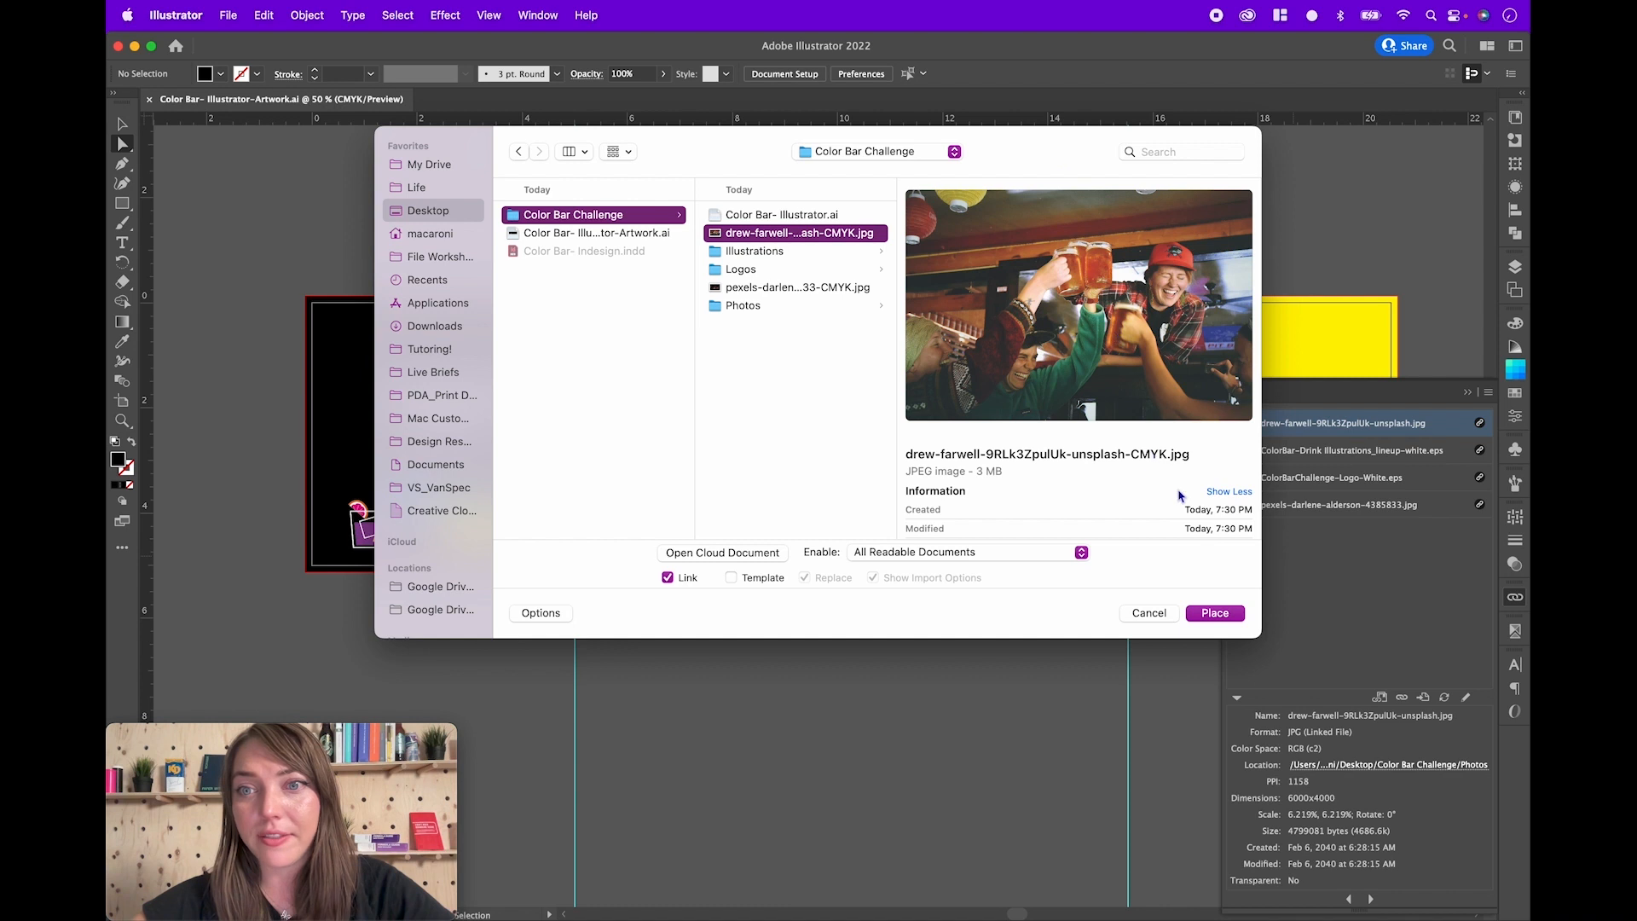
click(1220, 617)
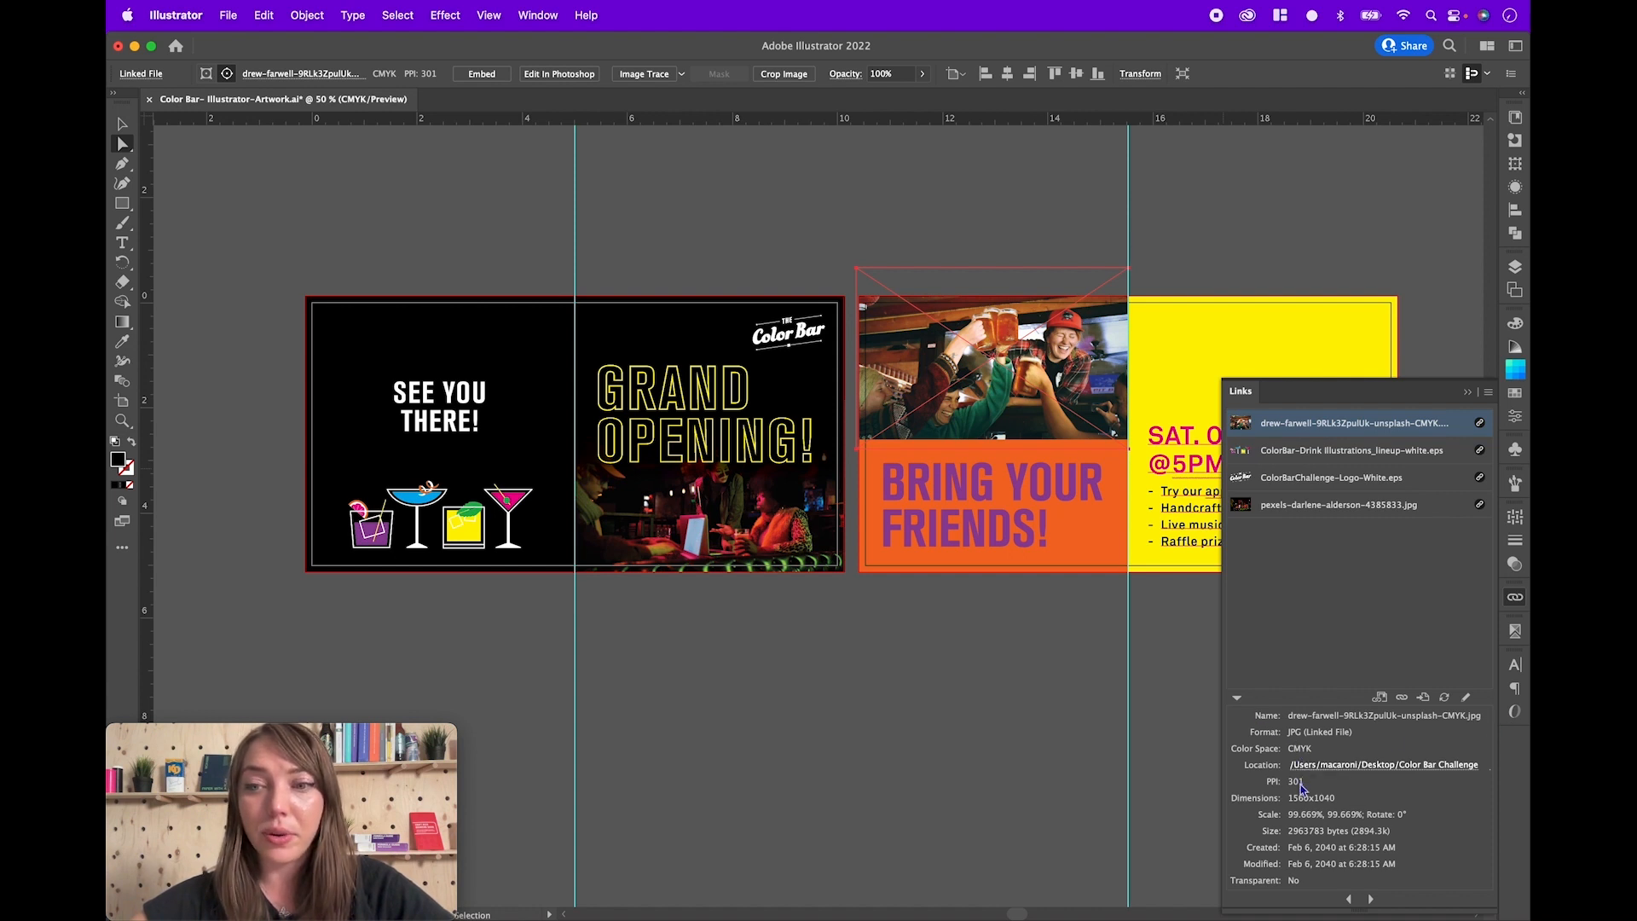
click(1020, 690)
Step: Relink the Grand Opening bar photo in the Illustrator artwork to its "-CMYK" JPEG, and deselect it
click(756, 545)
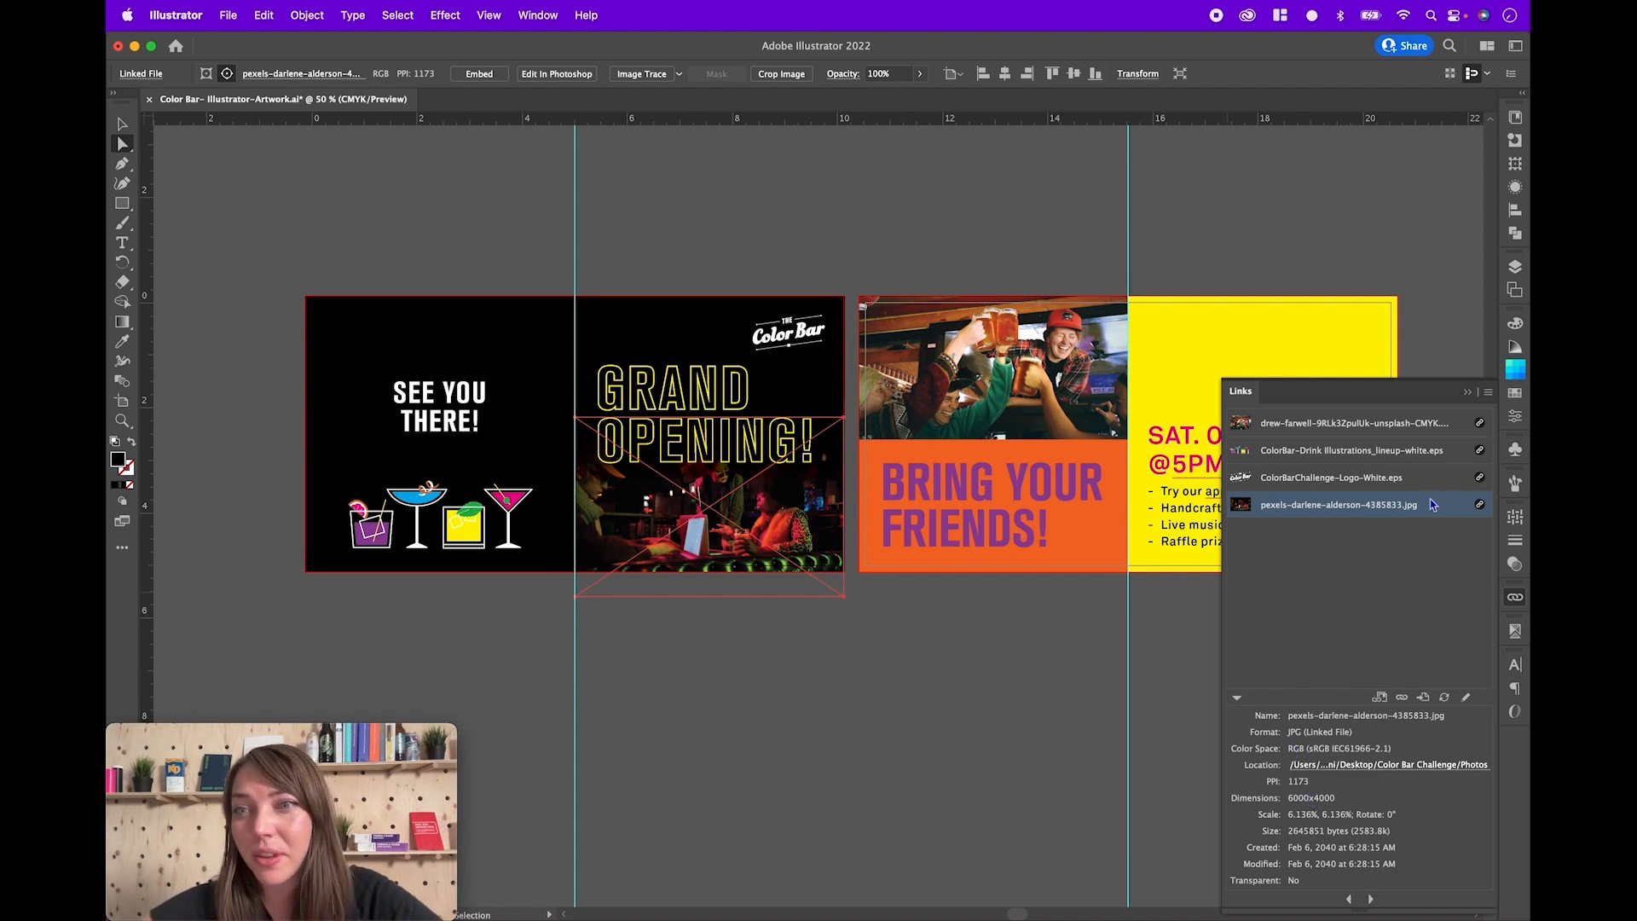
click(1400, 698)
click(618, 290)
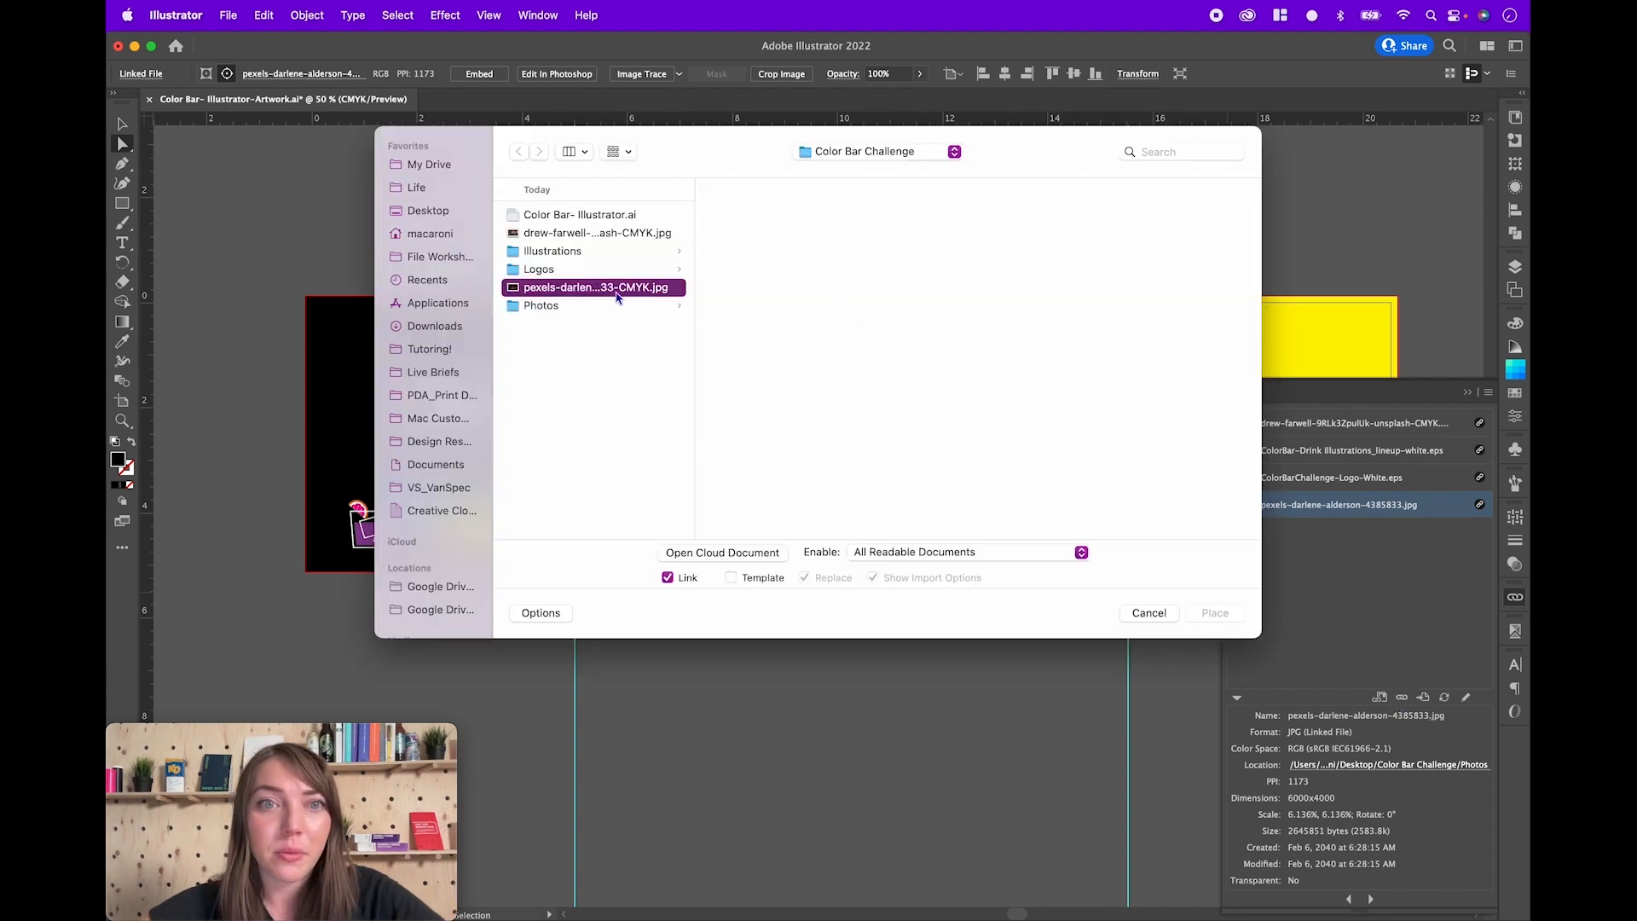
double_click(618, 290)
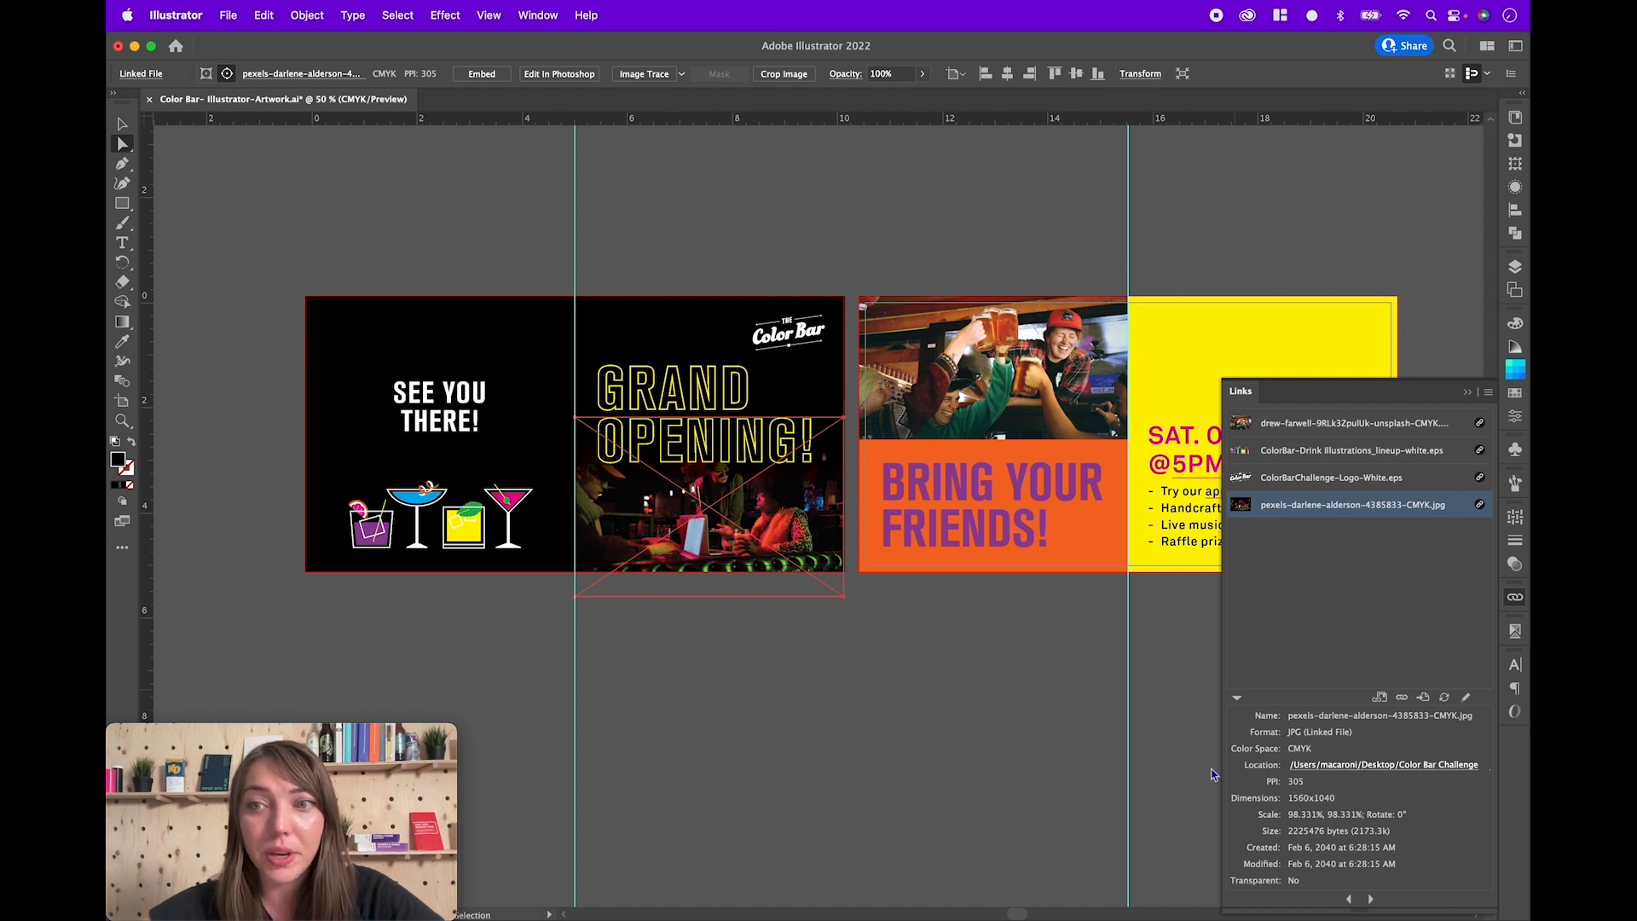
click(1023, 650)
key(z)
alt+click(948, 431)
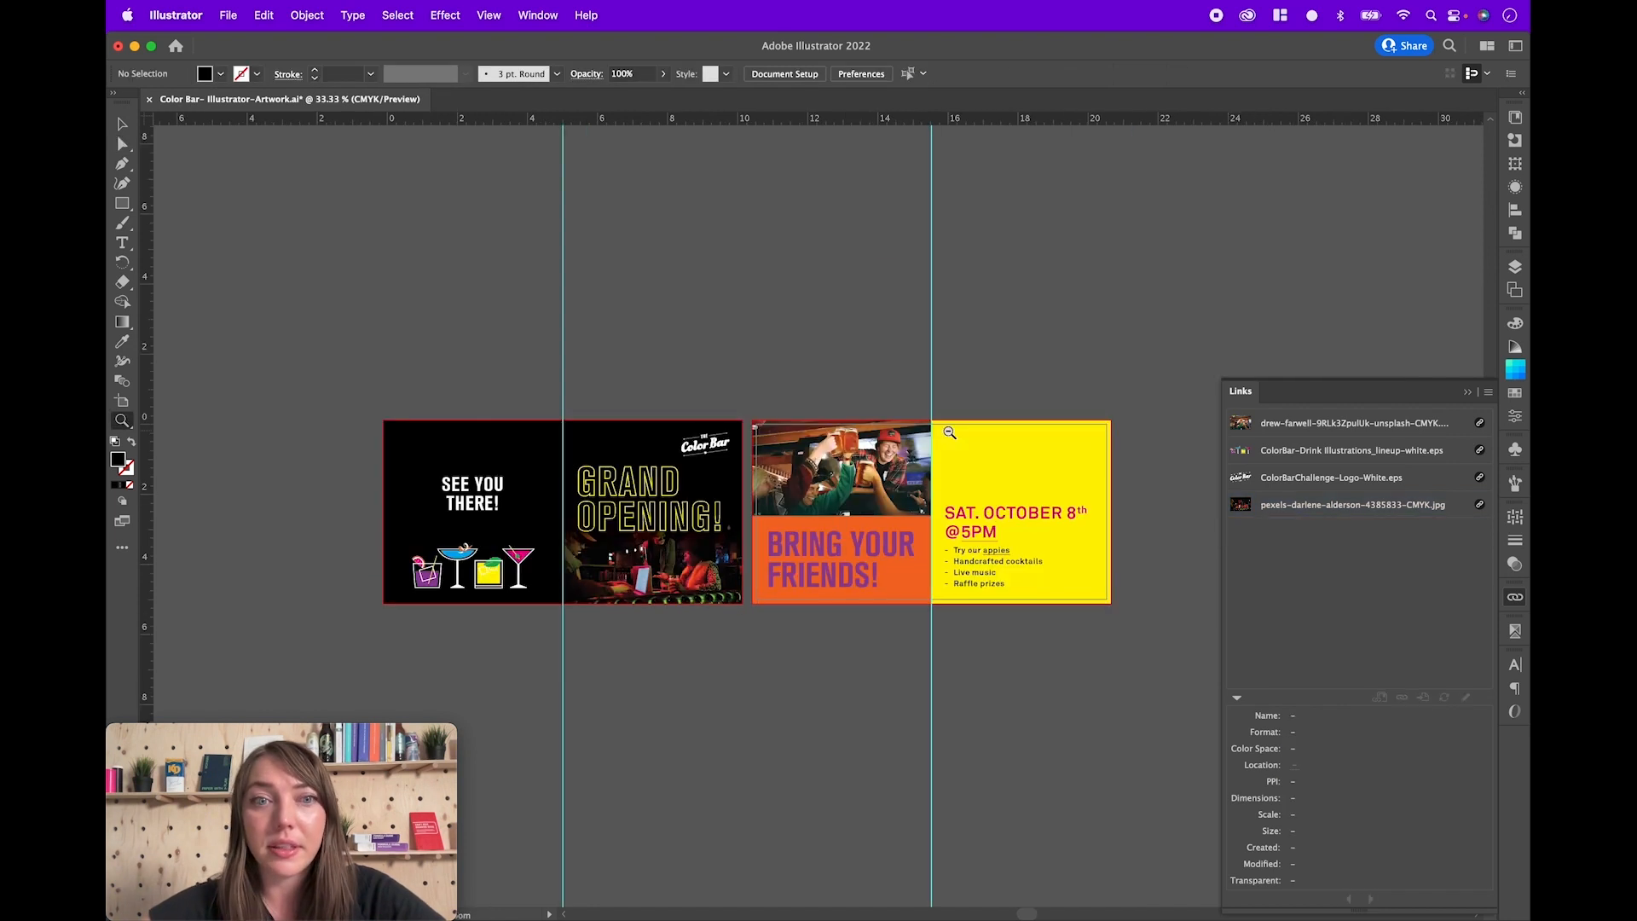